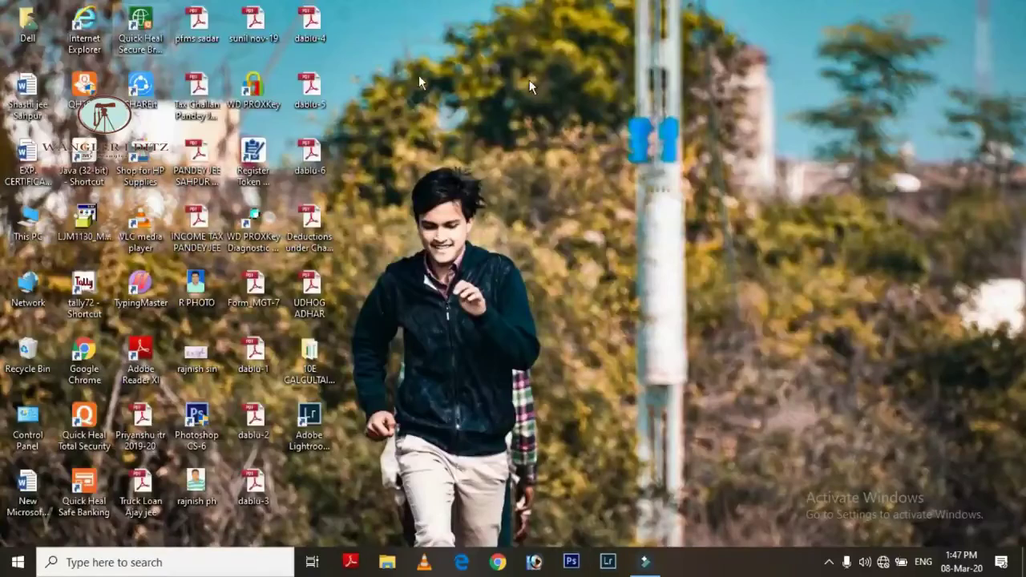
Step: Launch Photoshop CS6 and open the photo DSCN5120
left_click(574, 565)
left_click(466, 392)
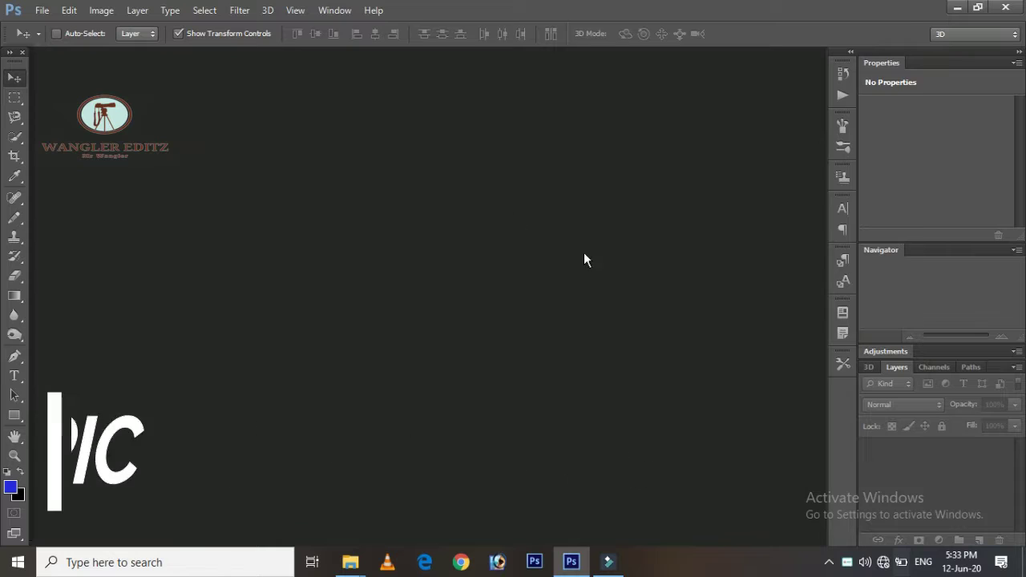
key("ctrl+o")
left_click(823, 273)
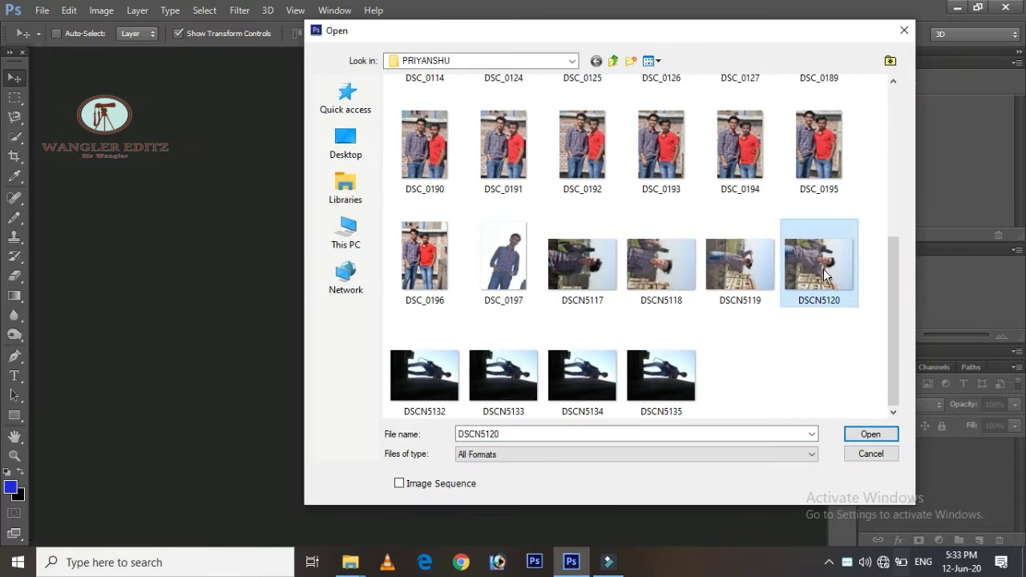
double_click(822, 273)
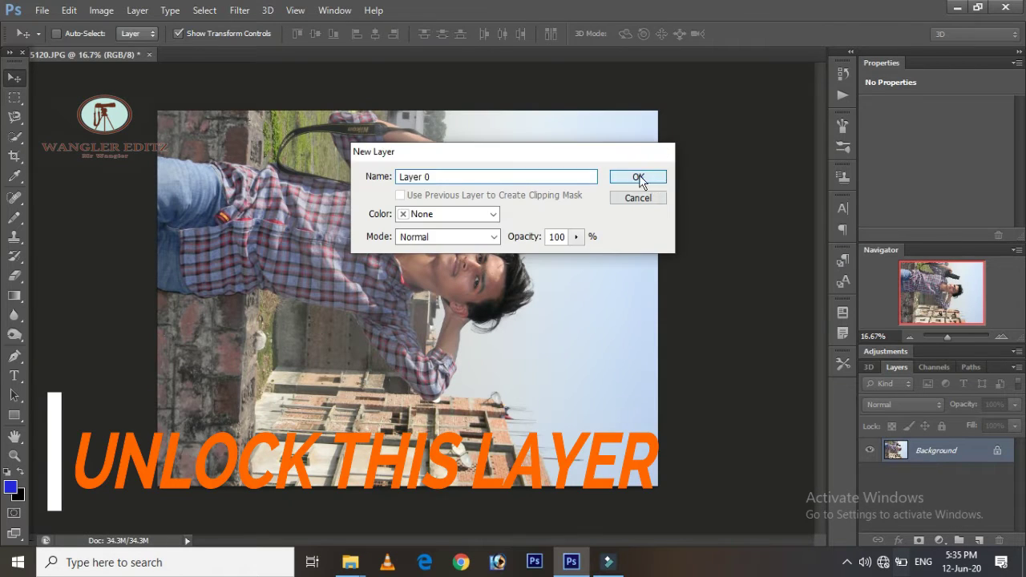
Step: Unlock the Background as Layer 0 and rotate the photo 90° counter-clockwise to stand upright
left_click(638, 177)
left_click(101, 9)
left_click(295, 161)
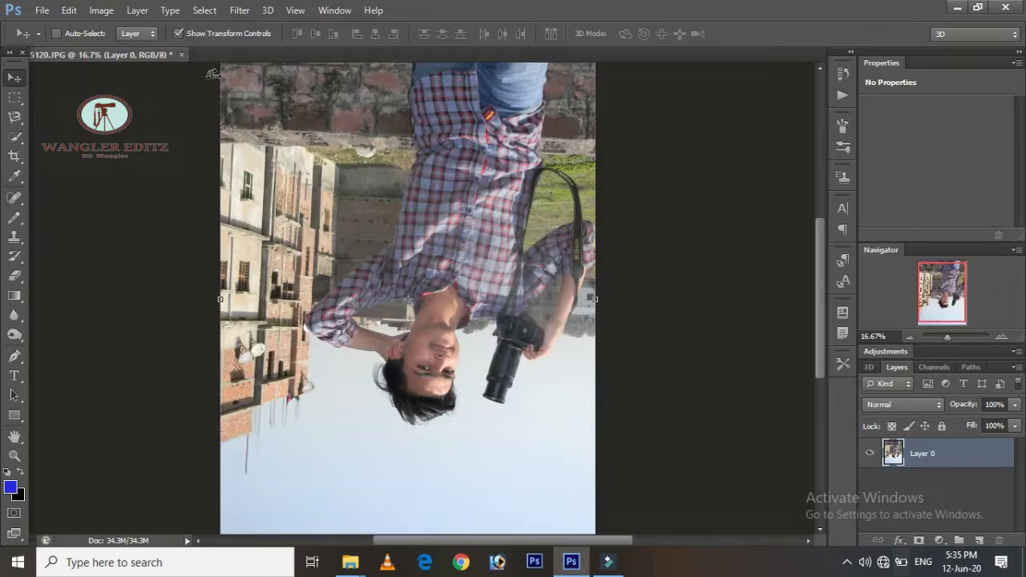
left_click(101, 9)
left_click(297, 172)
scroll(228, 294, "up", 3)
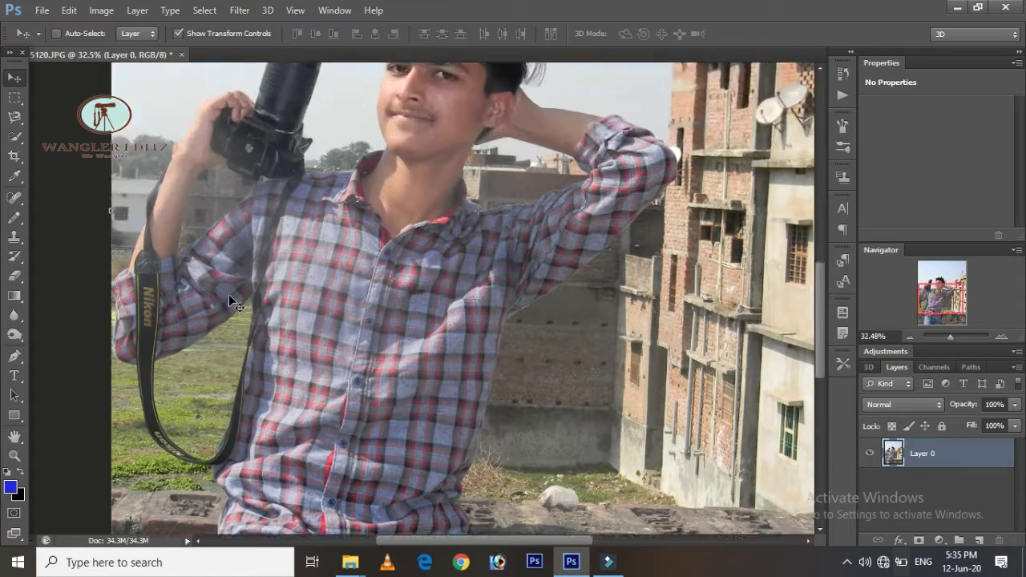
scroll(229, 296, "down", 2)
key("ctrl+0")
Step: Crop the photo at a 16x9 ratio to a narrow portrait frame centred on the man
left_click(15, 97)
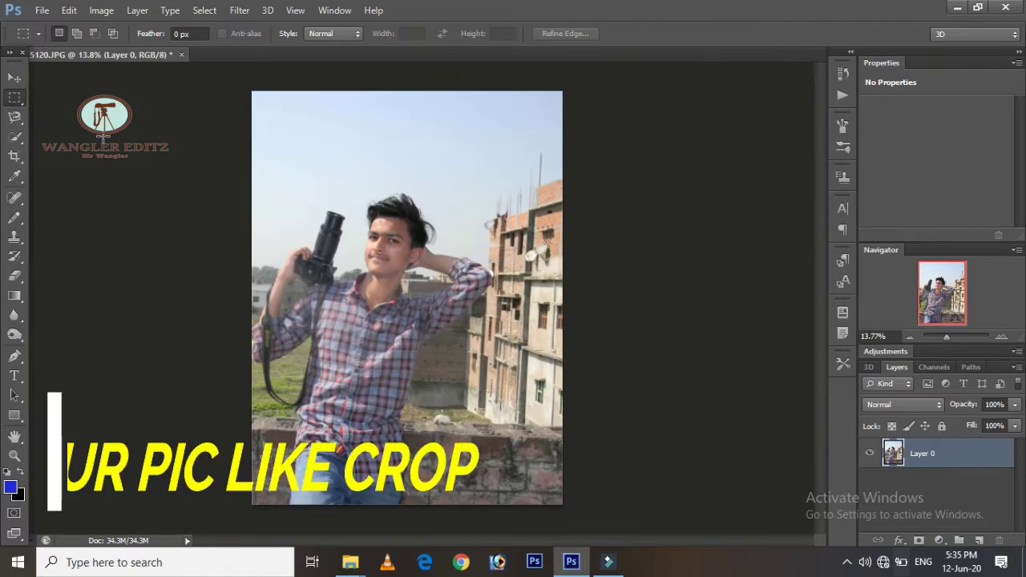
left_click(14, 156)
left_click(86, 35)
left_click_drag(390, 224, 428, 223)
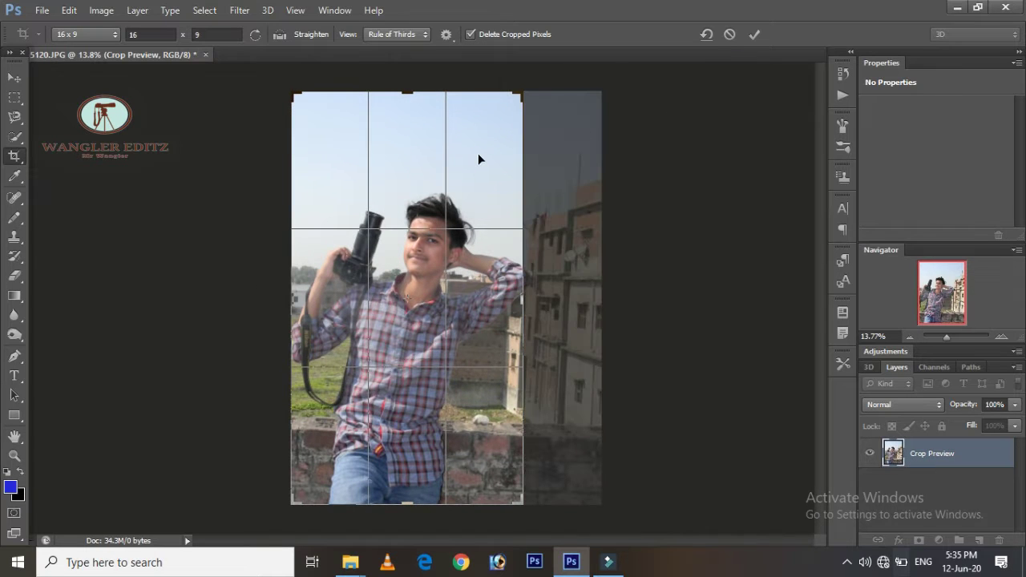
left_click_drag(476, 153, 472, 153)
key("Return")
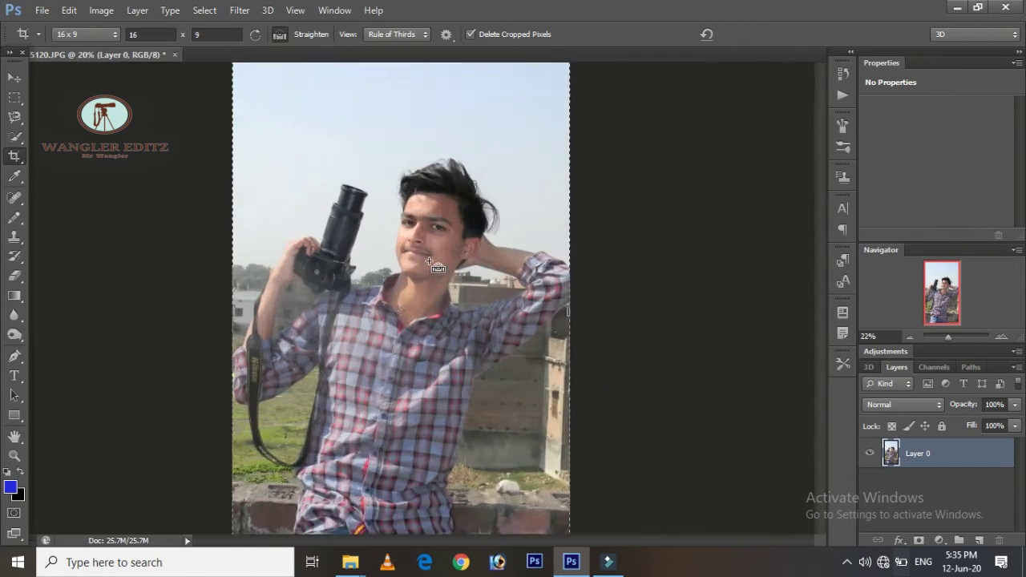
scroll(432, 264, "up", 1)
scroll(433, 265, "down", 2)
scroll(400, 265, "up", 1)
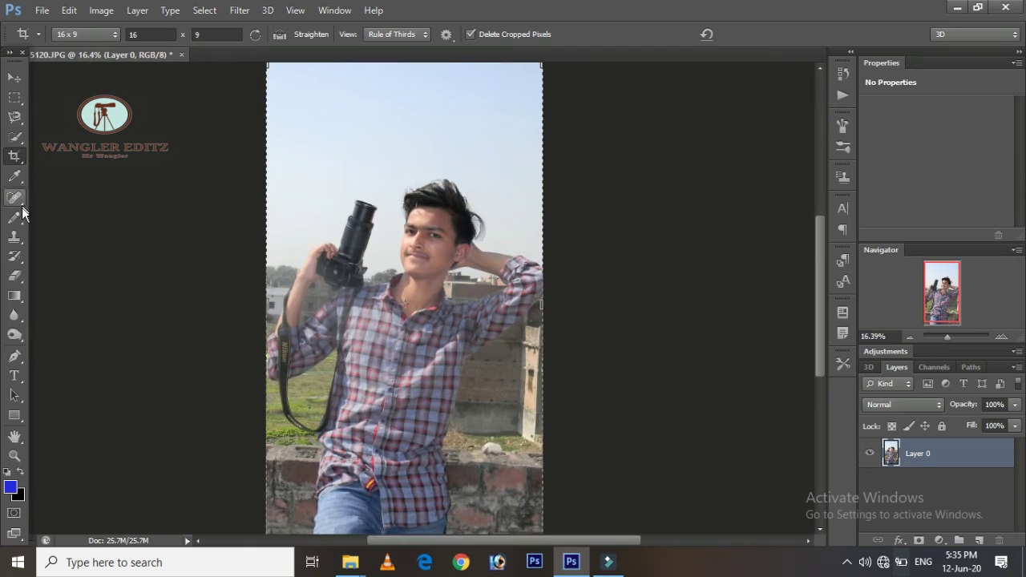
Step: With Quick Selection, select the sky, buildings and grass around the man and his raised arm
key("w")
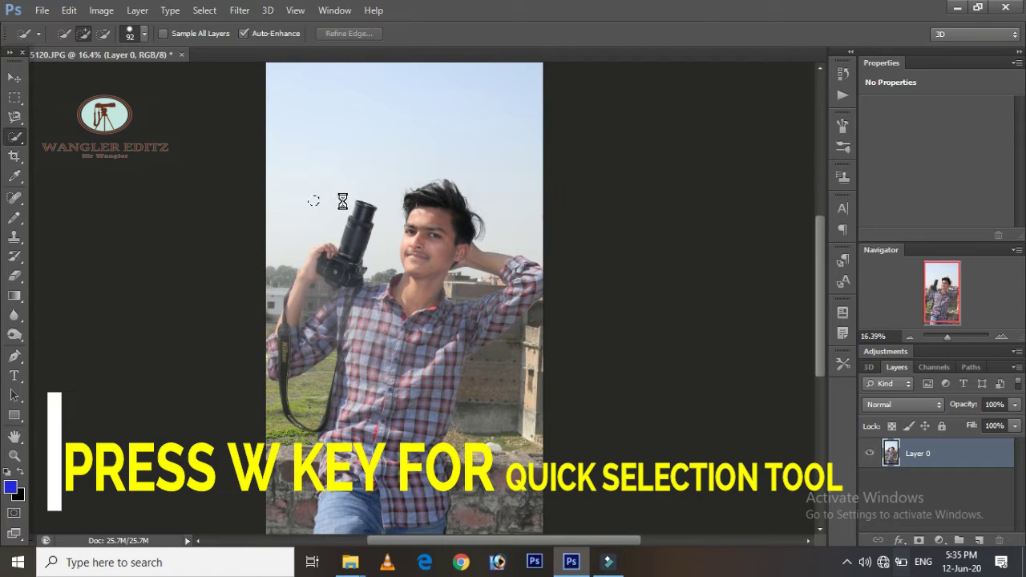
left_click_drag(465, 153, 476, 178)
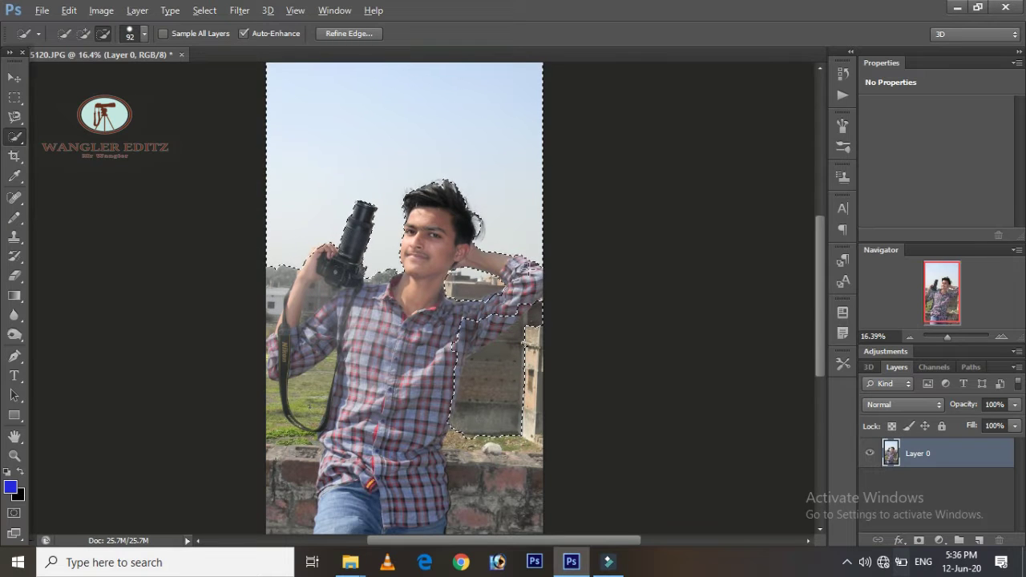
left_click(513, 308)
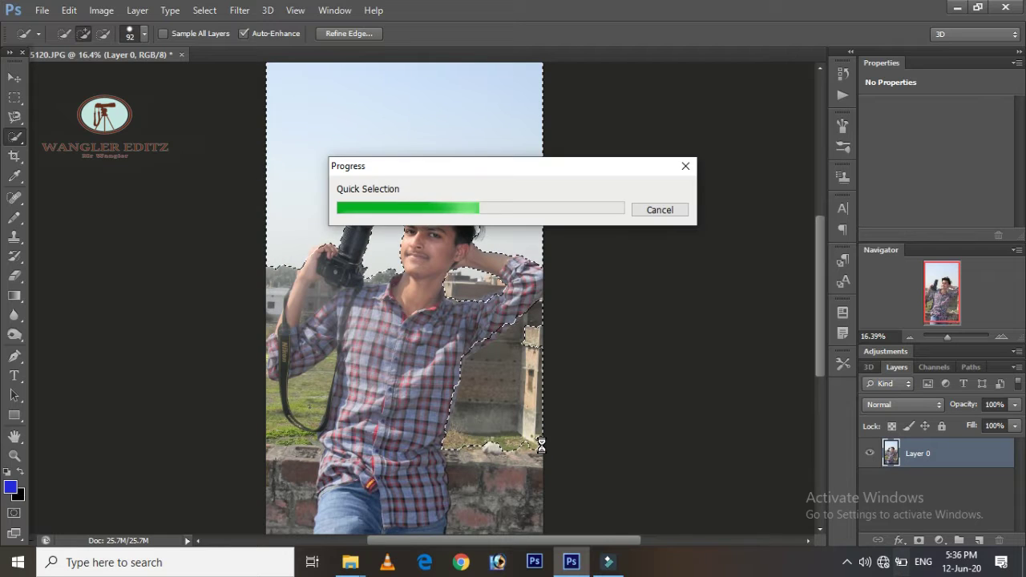
left_click_drag(682, 558, 997, 401)
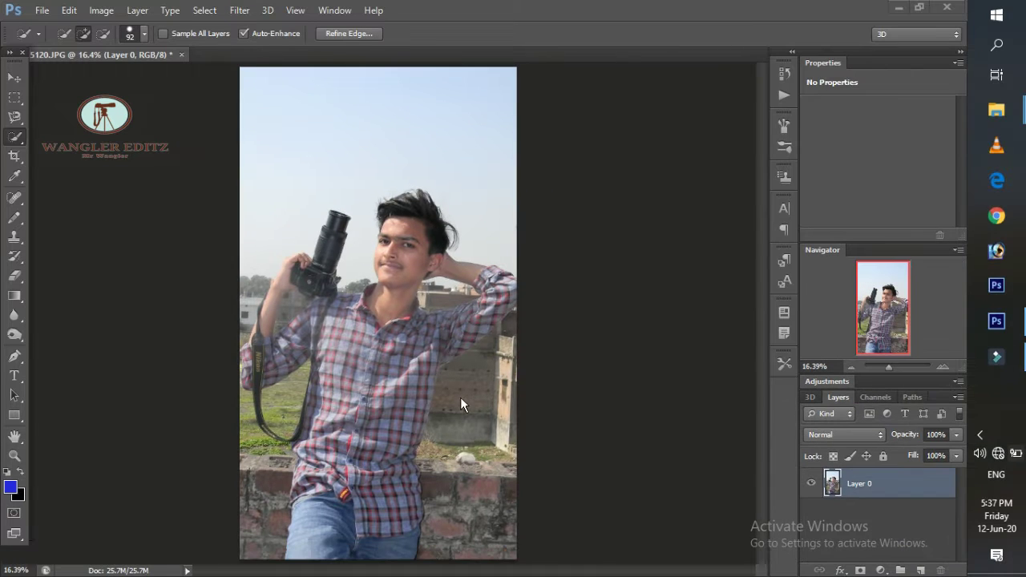
left_click_drag(478, 408, 387, 415)
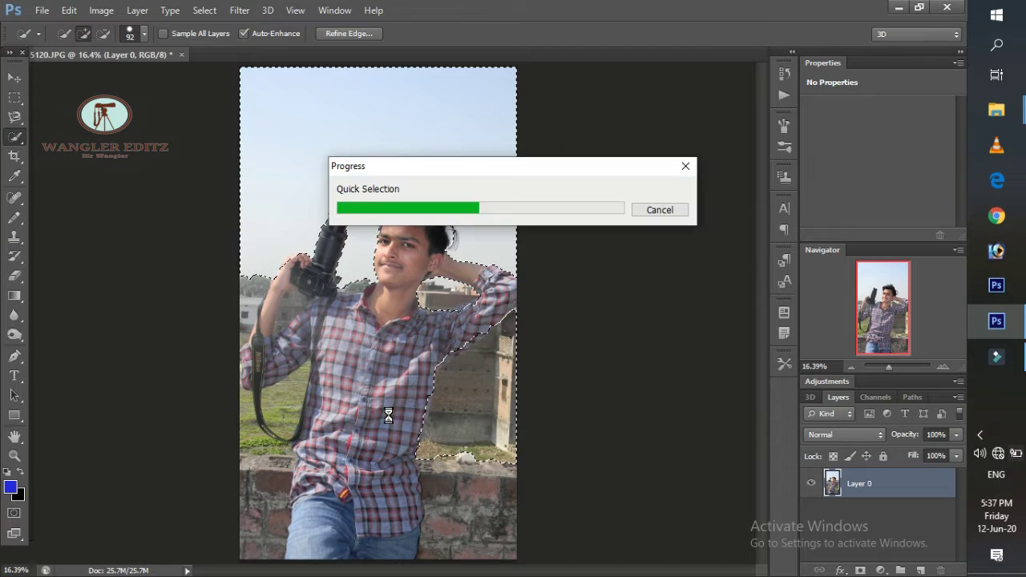
mouse_move(270, 435)
left_mouse_down()
mouse_move(258, 442)
mouse_move(274, 447)
left_mouse_up()
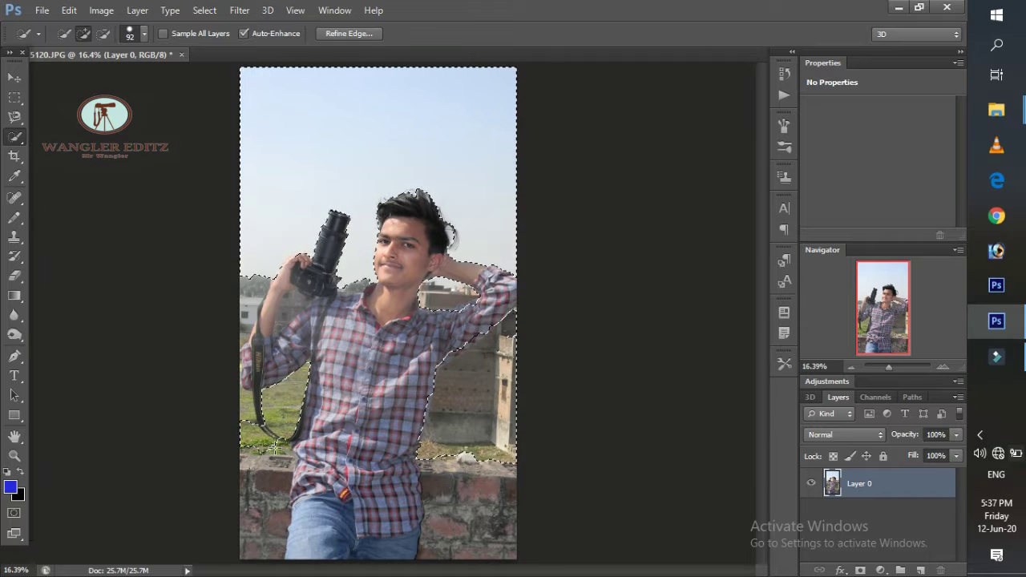
scroll(271, 443, "up", 5)
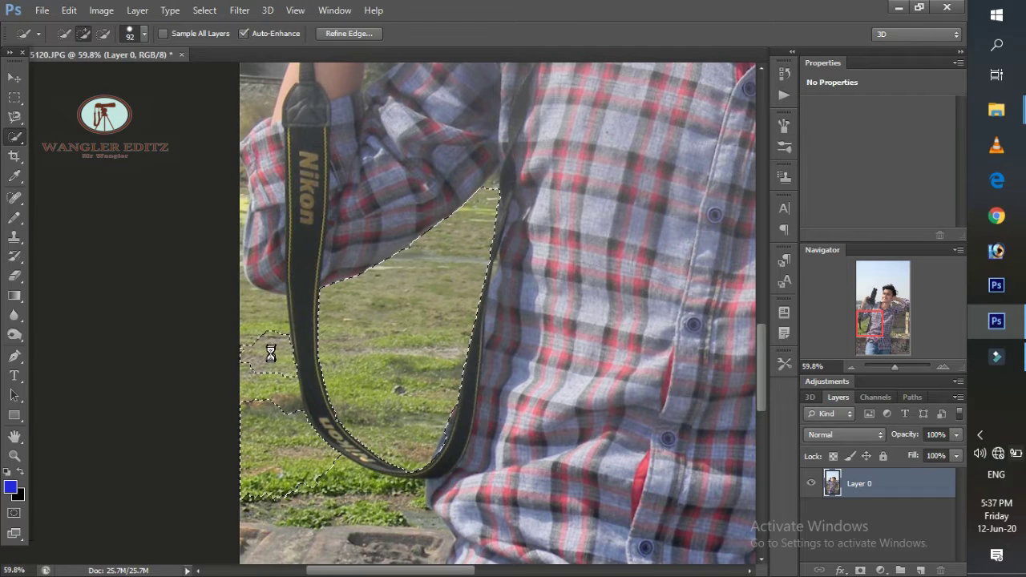
Step: Add the grass between strap and shirt, then shrink the Quick Selection brush to 51
mouse_move(271, 353)
left_mouse_down()
mouse_move(248, 385)
mouse_move(365, 501)
mouse_move(331, 172)
mouse_move(688, 165)
left_mouse_up()
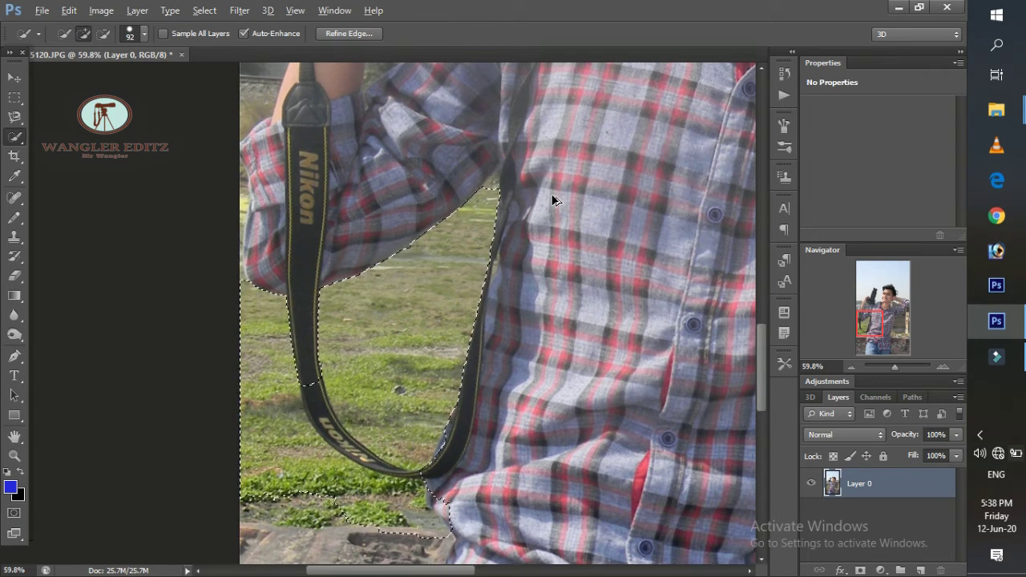
scroll(497, 192, "down", 5)
scroll(483, 164, "up", 6)
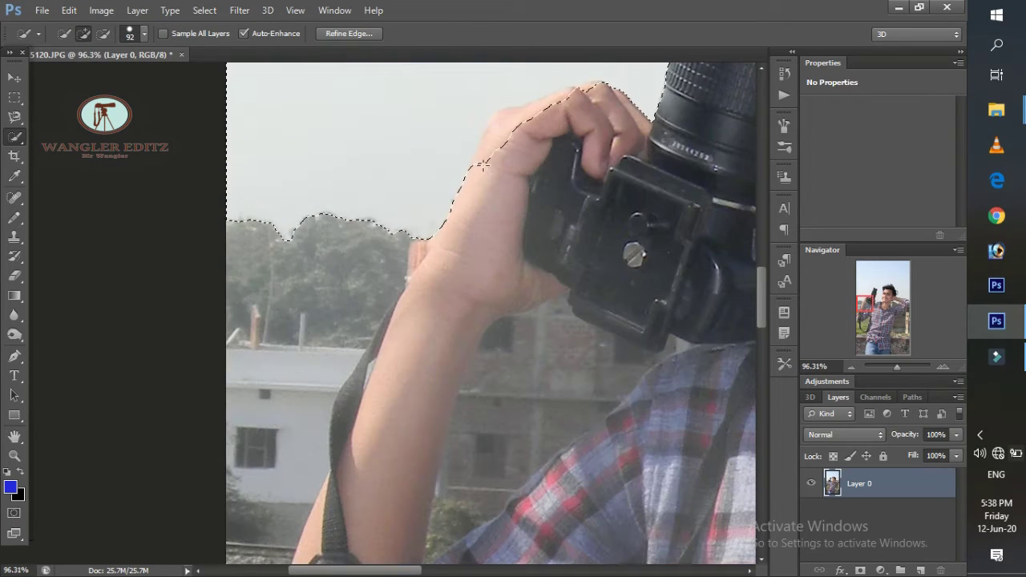
right_click(533, 141)
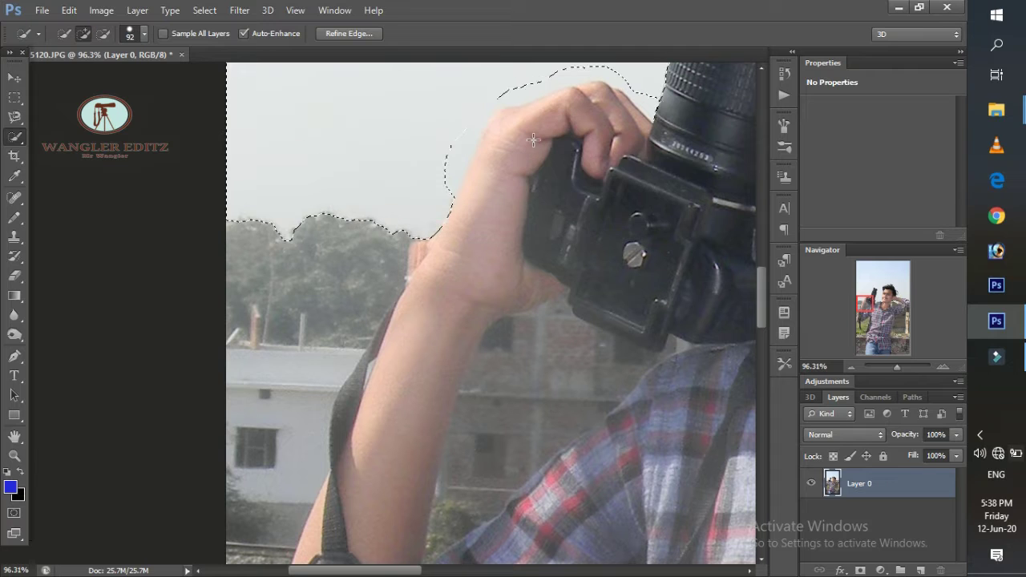
left_click(145, 34)
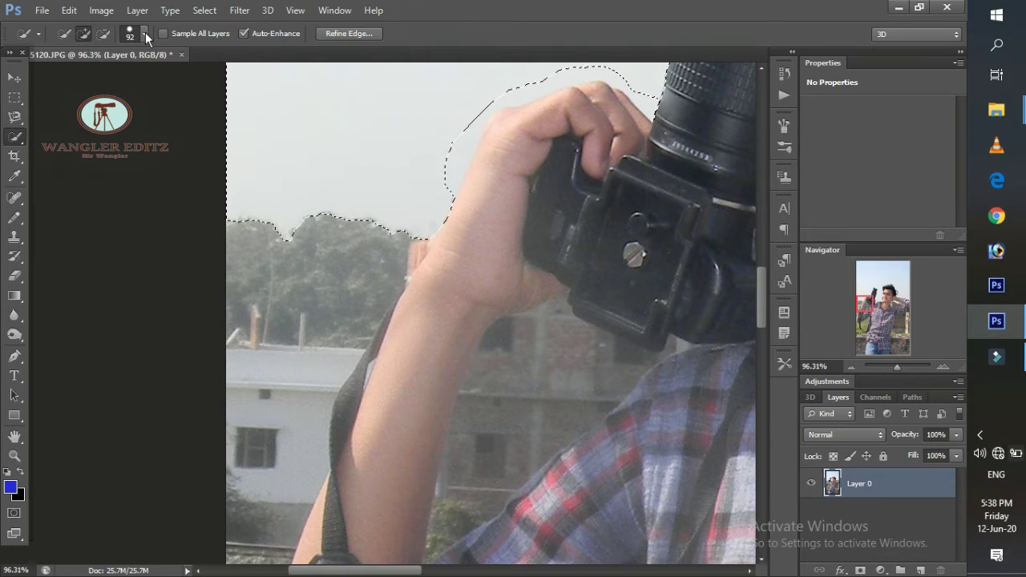
left_click(145, 33)
left_click(458, 140)
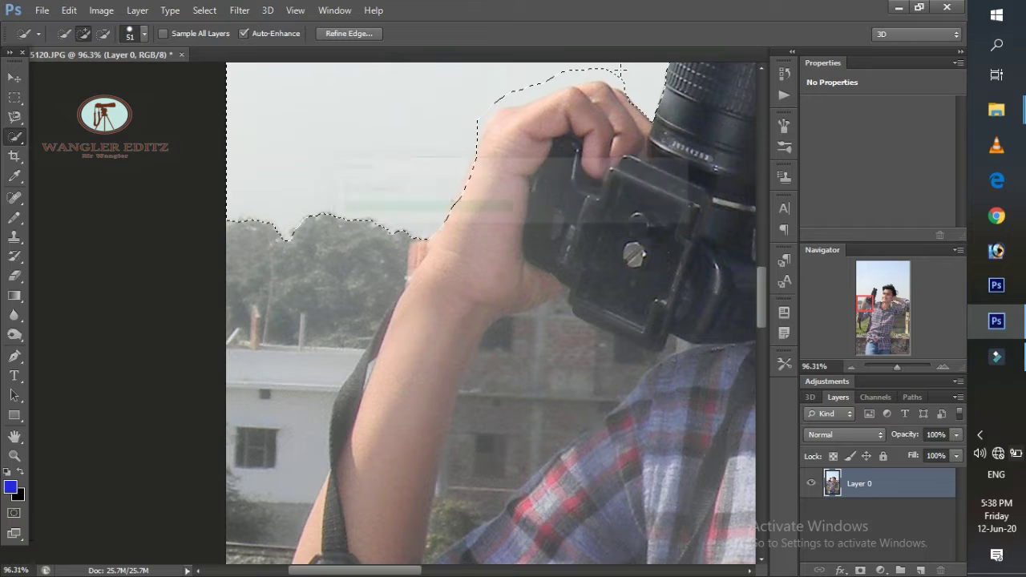
scroll(624, 102, "up", 1)
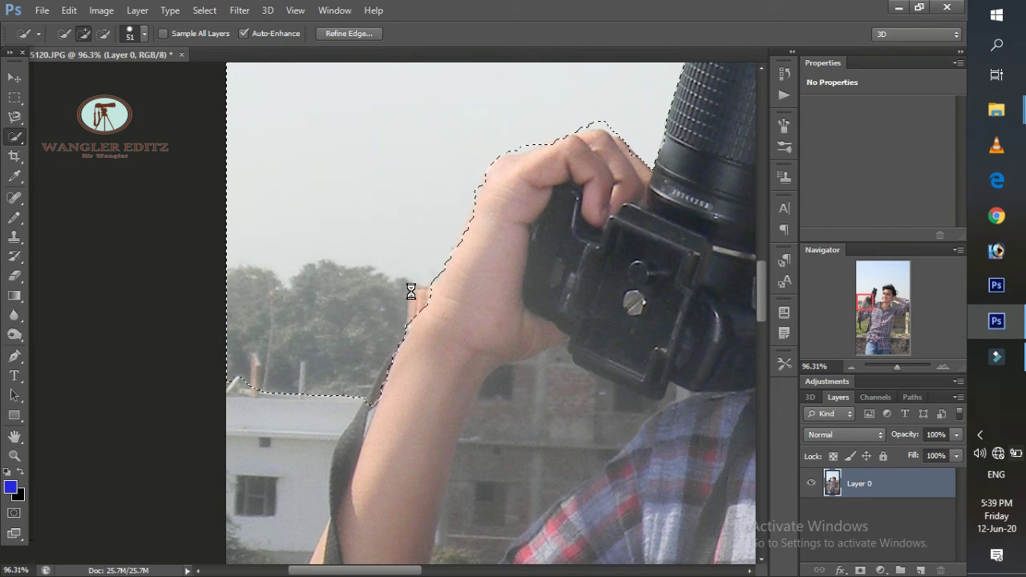
Step: Extend the selection beside the forearm, along the arm's left edge and the strap's left edge
scroll(292, 243, "down", 5)
left_click(292, 242)
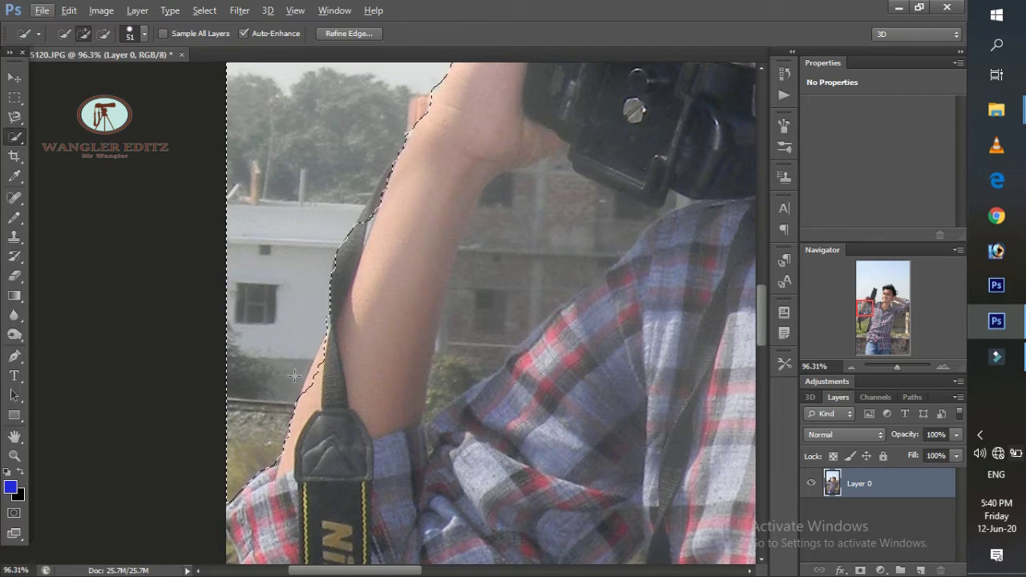
scroll(411, 161, "down", 2)
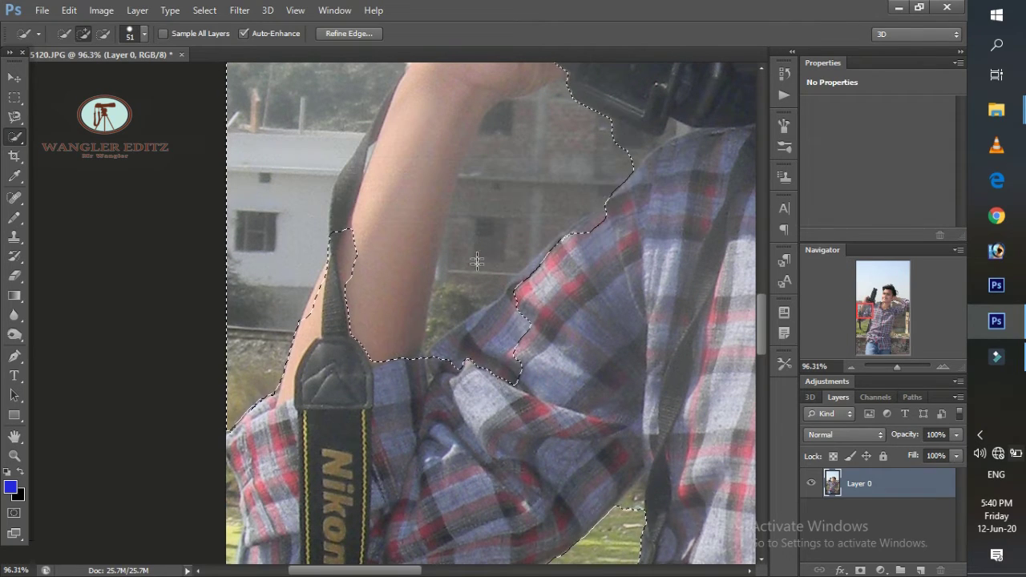
scroll(478, 368, "up", 1)
left_click_drag(478, 368, 452, 343)
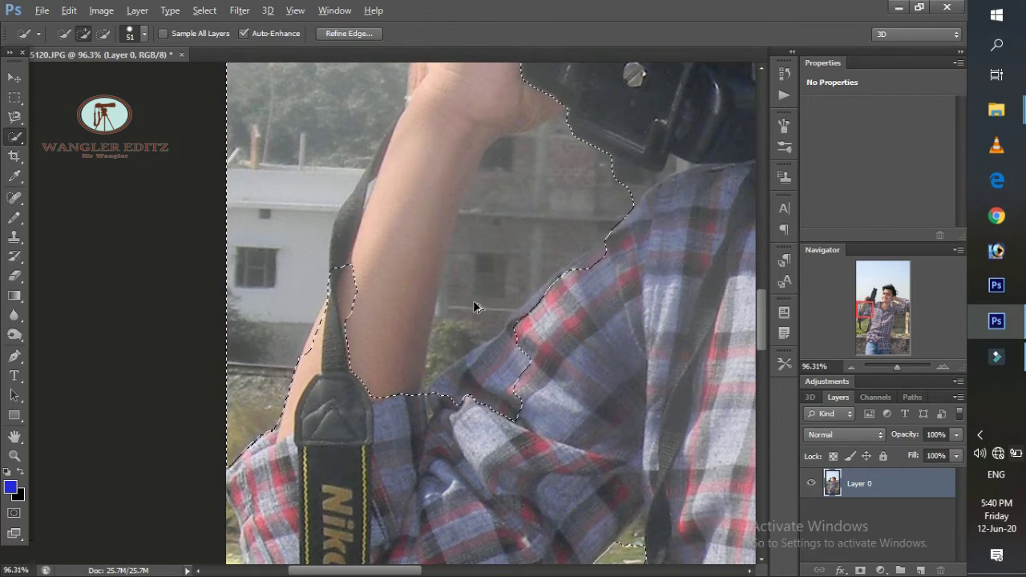
scroll(467, 251, "down", 2)
scroll(449, 361, "down", 5)
scroll(444, 427, "up", 4)
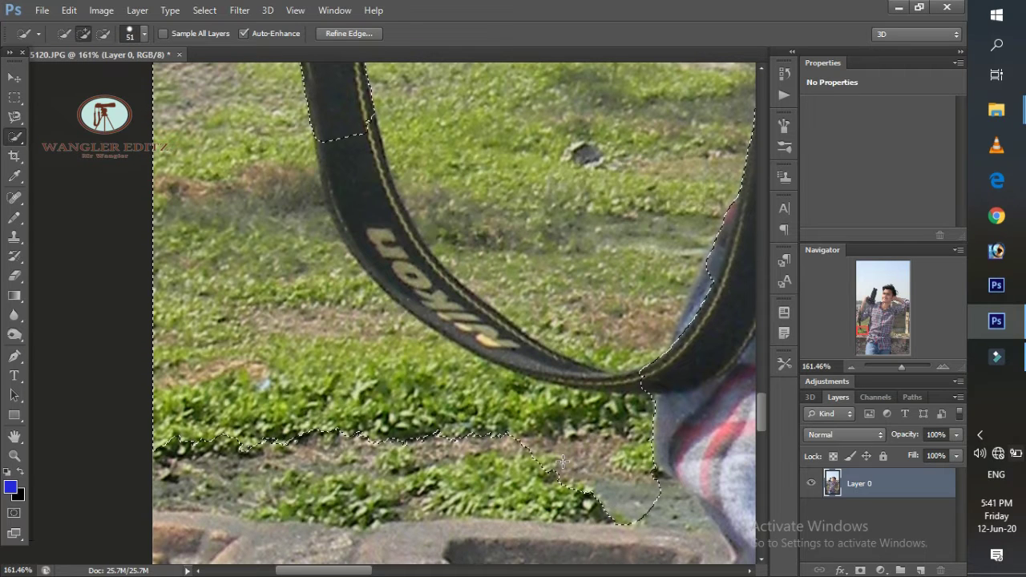
left_click_drag(629, 376, 343, 147)
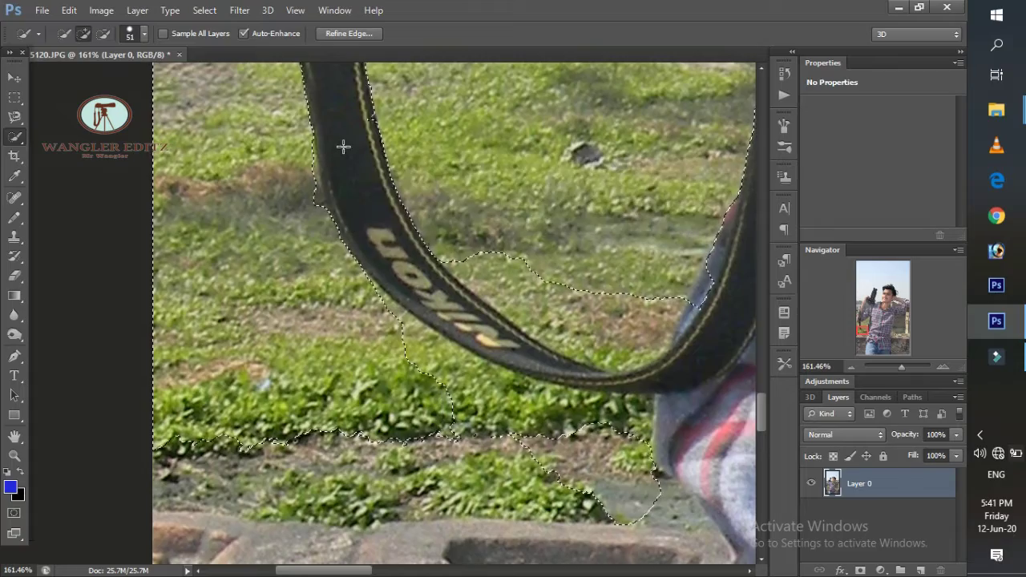
scroll(343, 145, "down", 5)
scroll(403, 199, "down", 1)
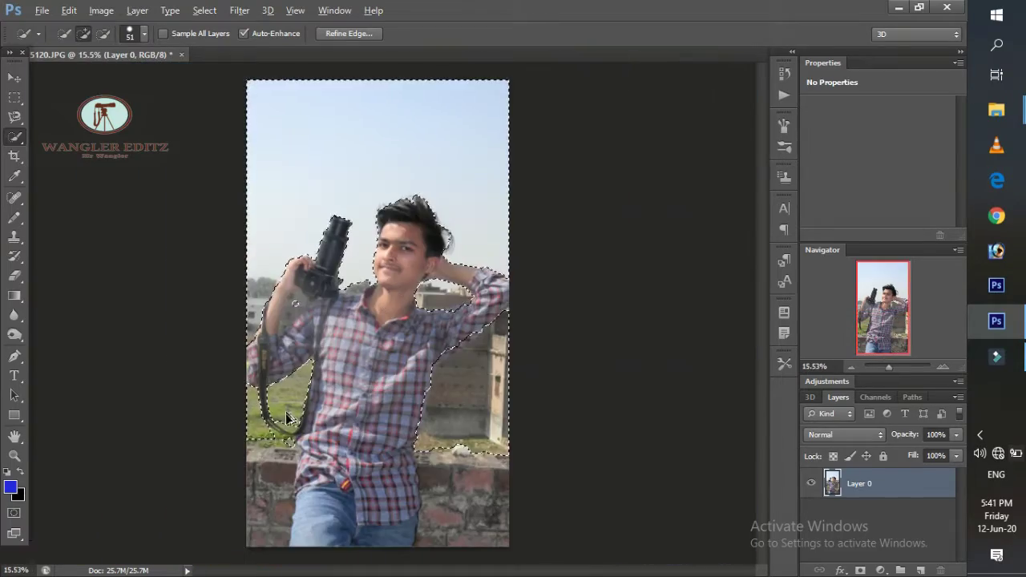
Step: Fit the selection along the strap's lower edge and expand it over the grass below
scroll(285, 413, "up", 5)
left_click_drag(225, 396, 348, 479)
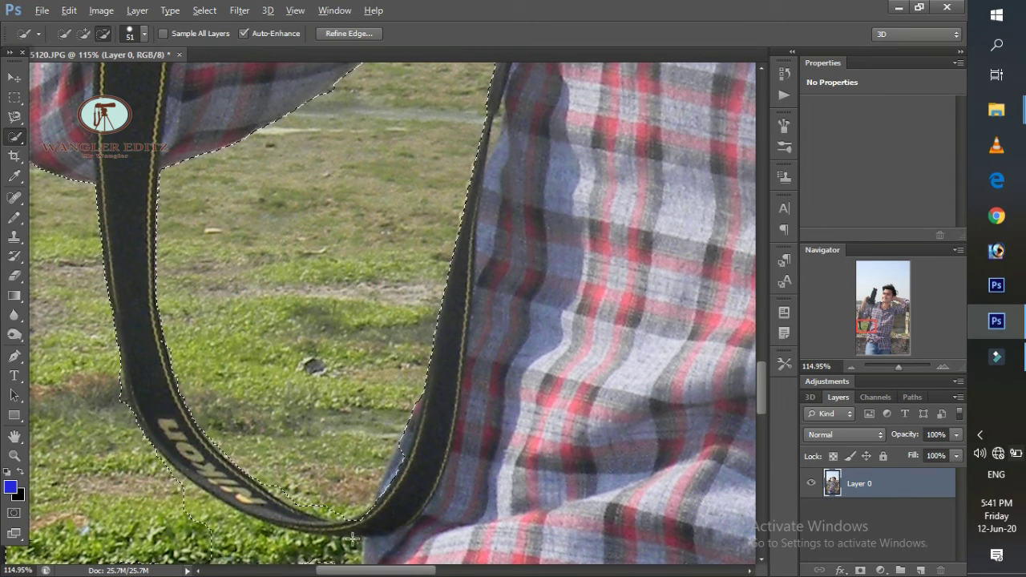
left_click_drag(356, 535, 406, 458)
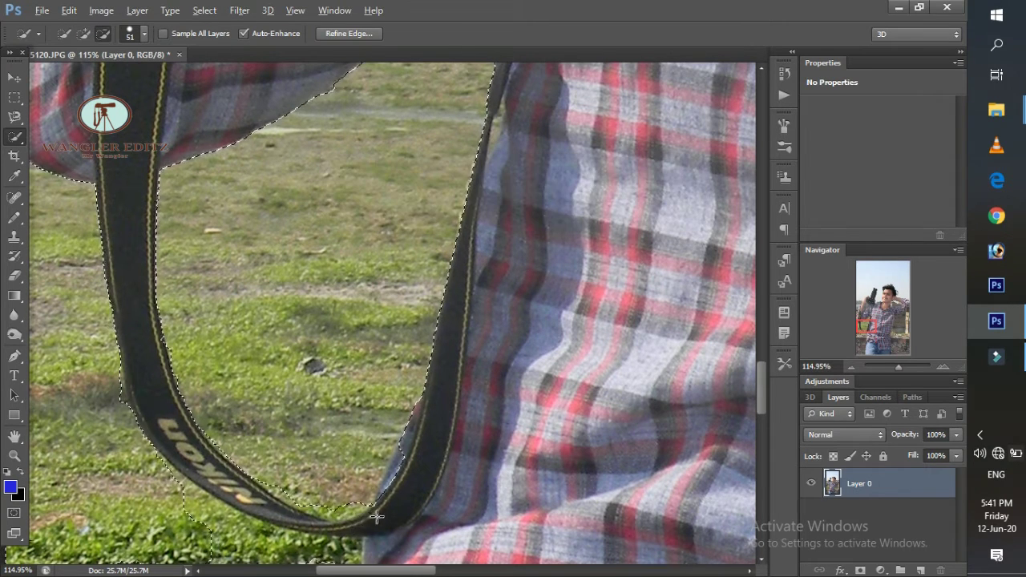
scroll(341, 440, "down", 2)
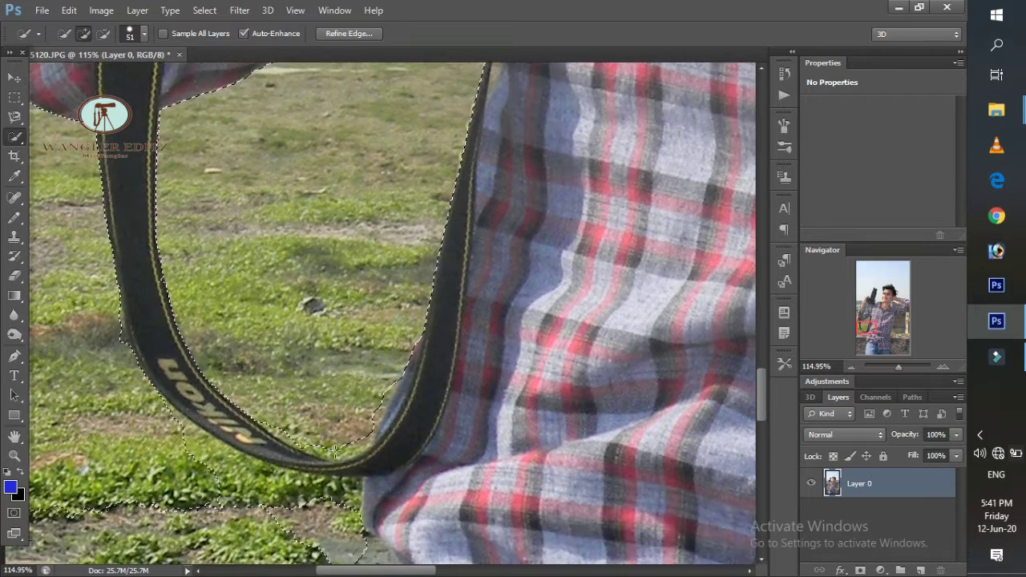
scroll(341, 440, "down", 2)
left_click(345, 414)
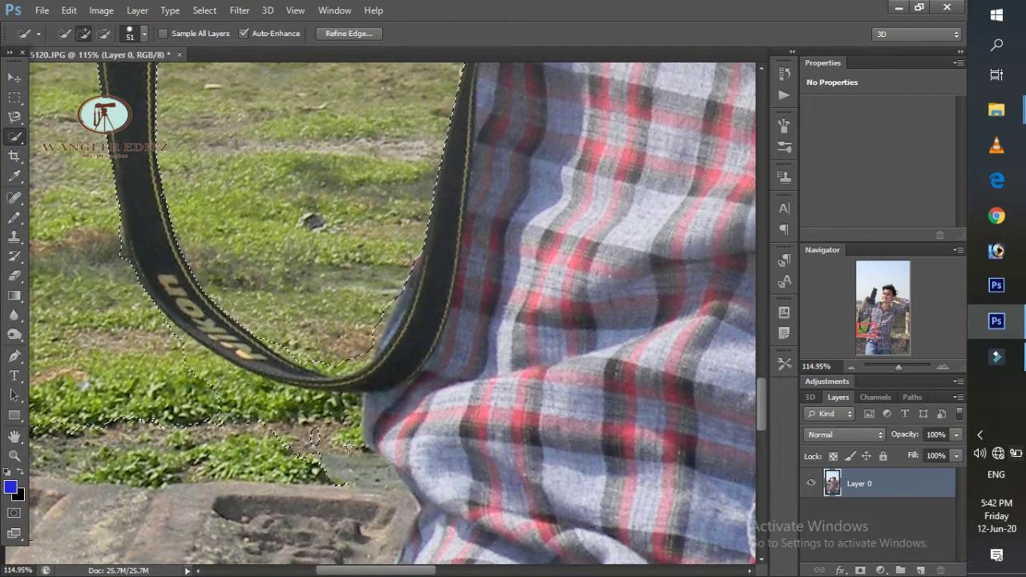
left_click(327, 425)
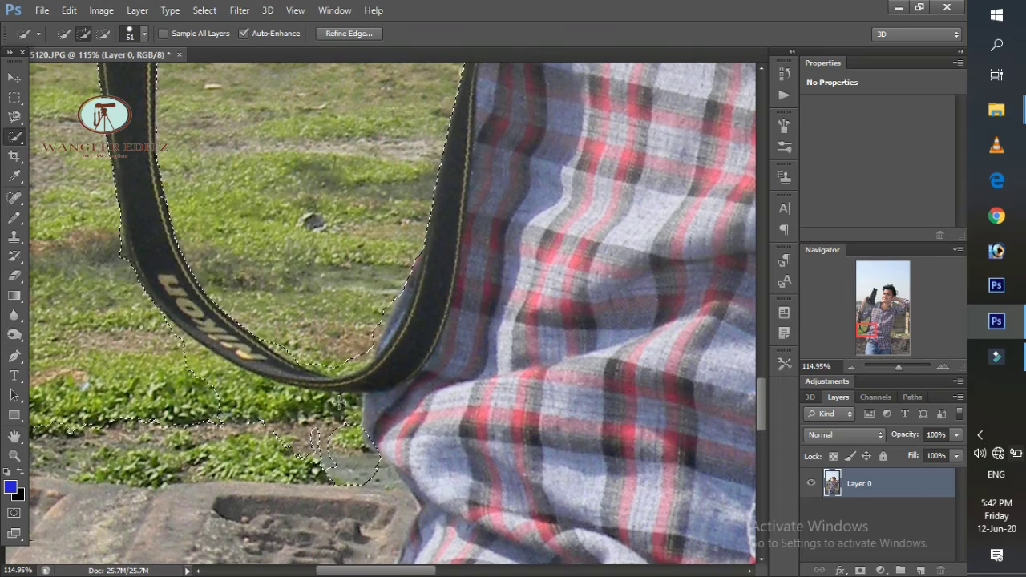
left_click(173, 433)
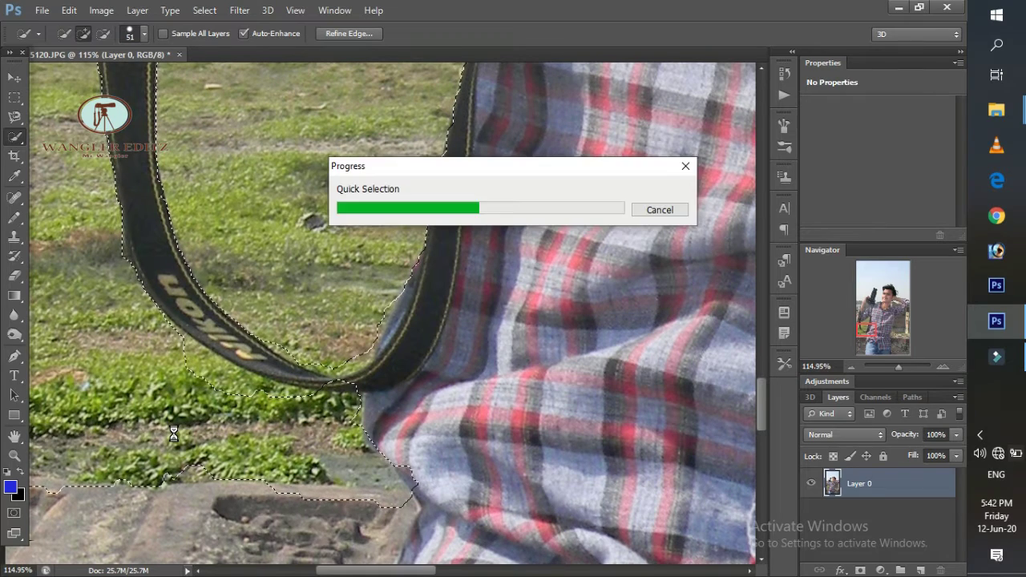
scroll(422, 350, "up", 5)
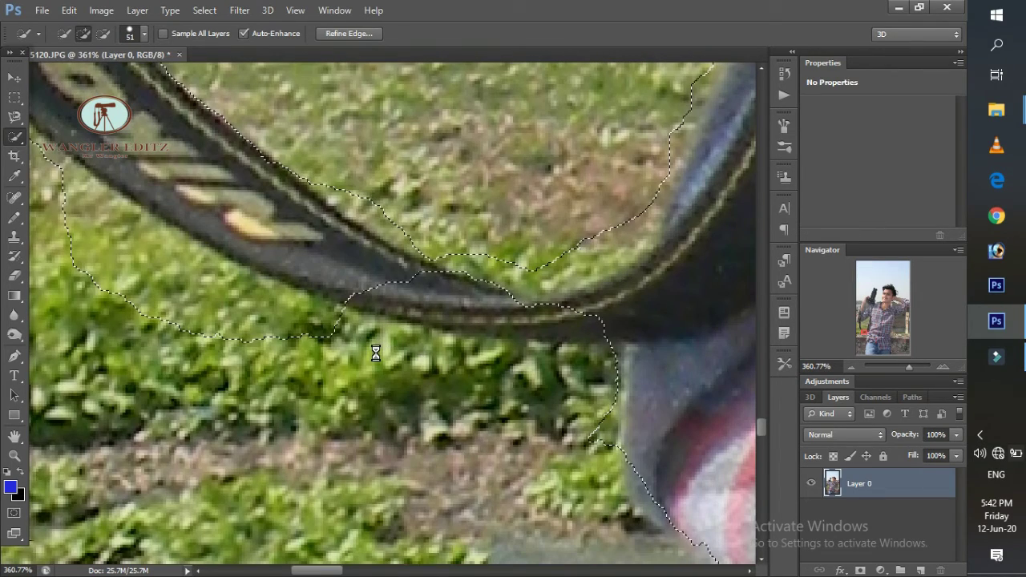
scroll(374, 352, "down", 3)
scroll(368, 353, "down", 3)
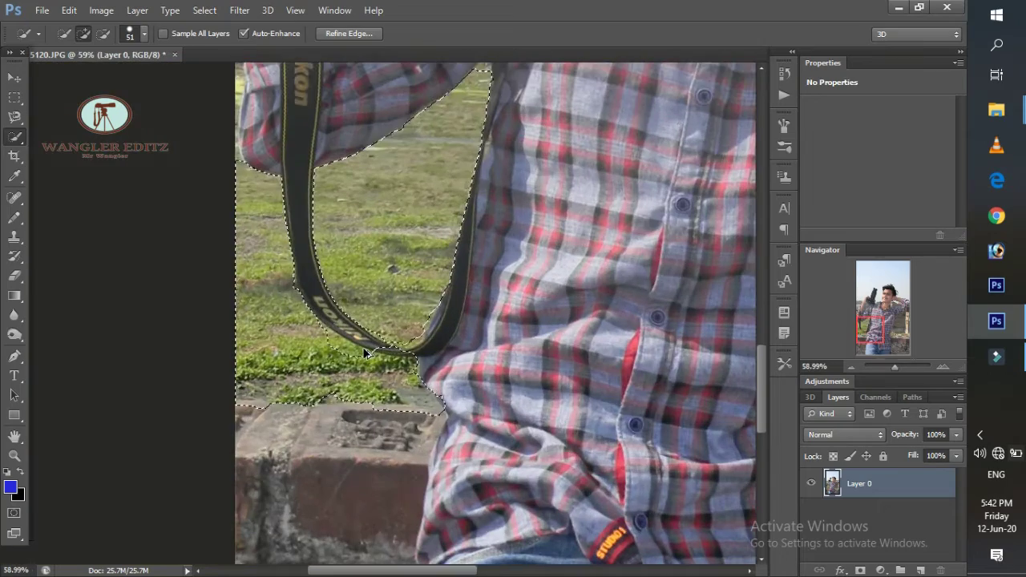
scroll(367, 353, "down", 3)
scroll(389, 286, "down", 1)
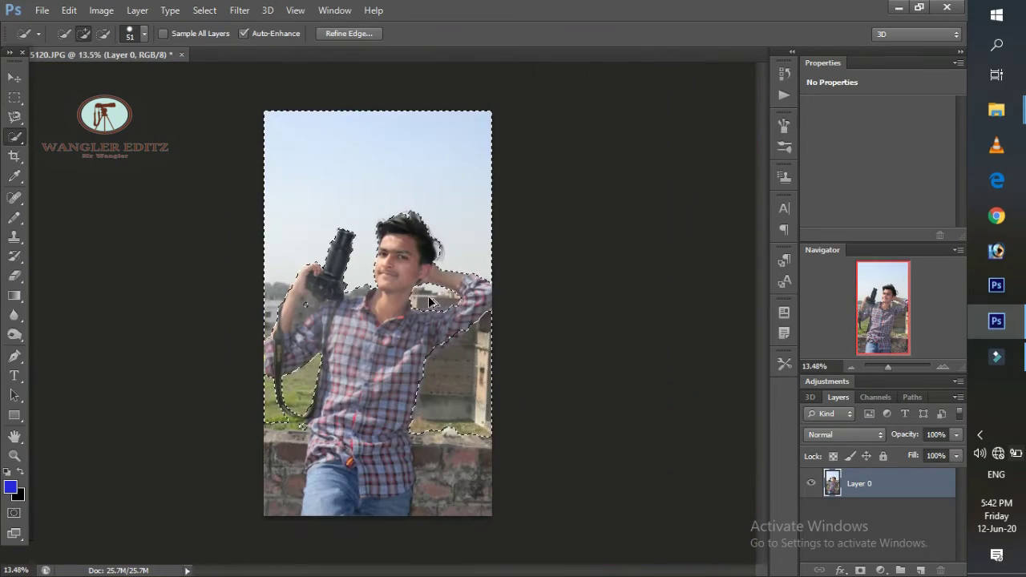
Step: Apply Select Inverse to the selection from the canvas right-click menu
right_click(401, 359)
left_click(441, 71)
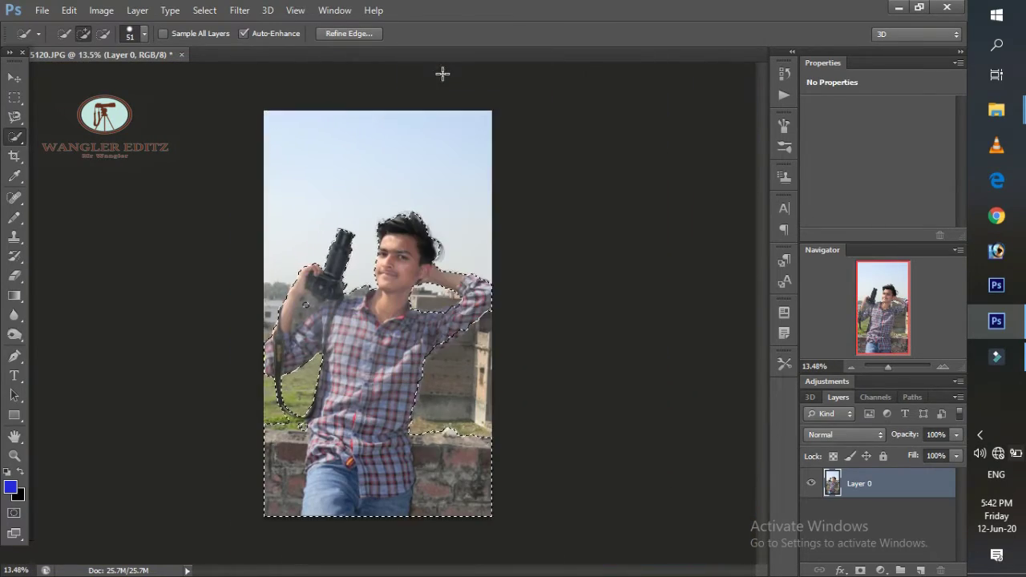
right_click(473, 247)
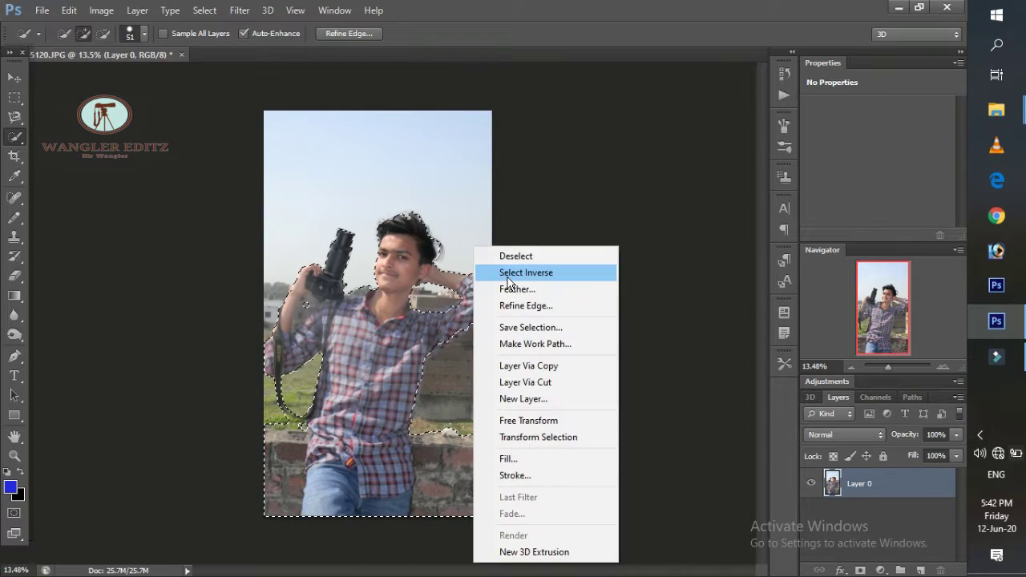
left_click(507, 270)
scroll(463, 313, "up", 4)
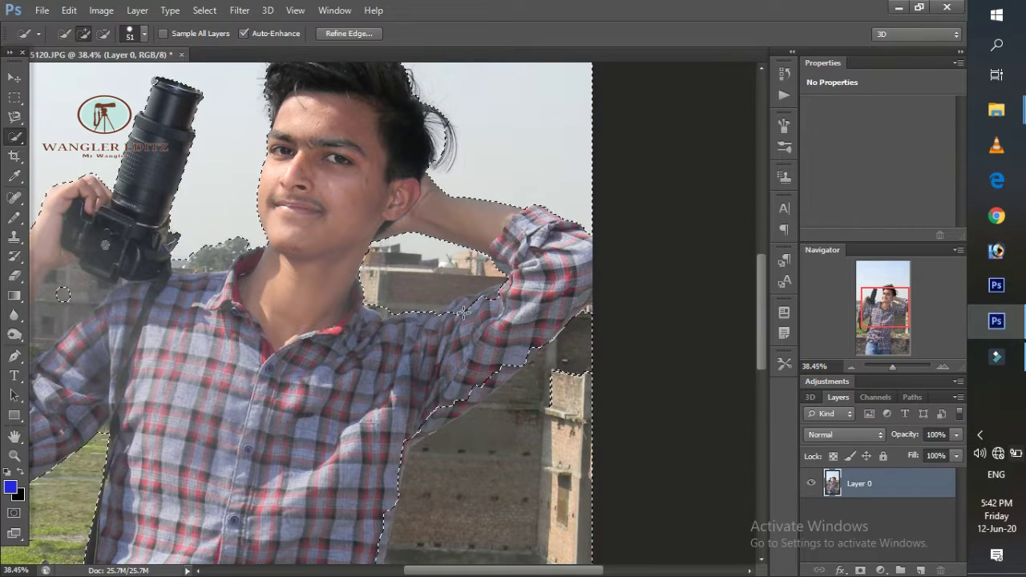
Step: Holding Alt, correct the selection edge along the lower arm and left side of the torso
key("alt")
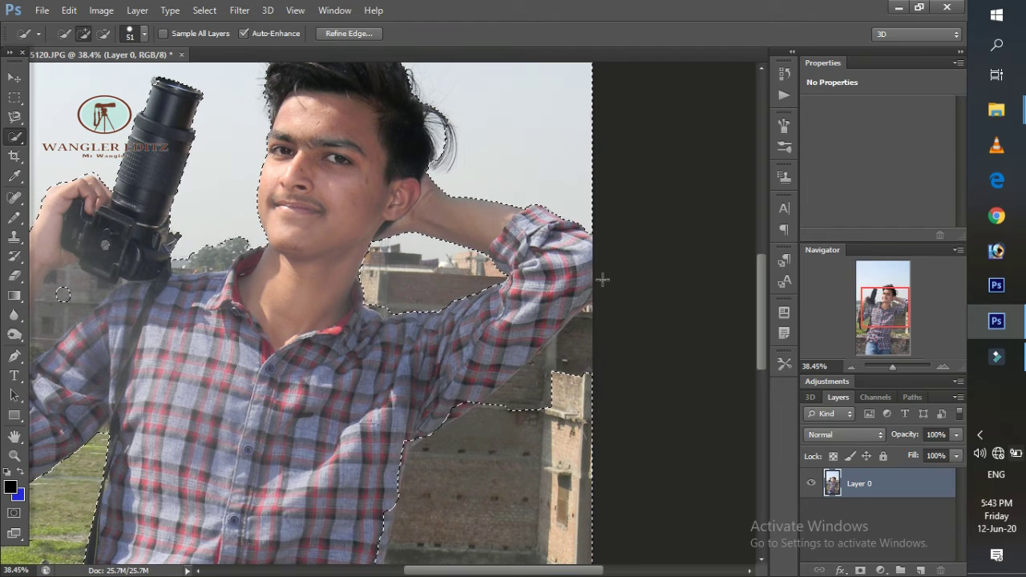
left_click_drag(539, 407, 443, 433)
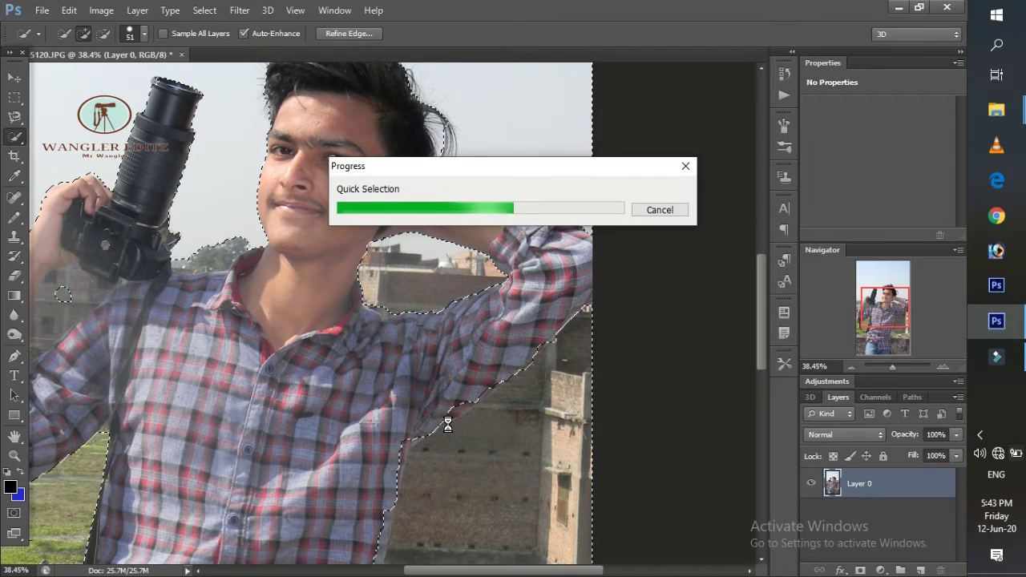
scroll(447, 424, "down", 3)
scroll(433, 441, "down", 2)
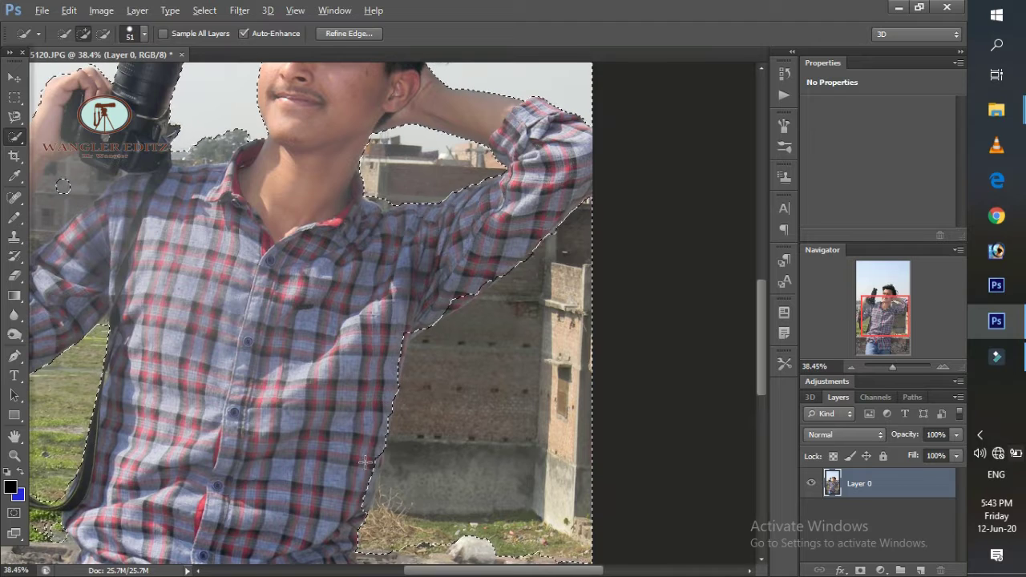
mouse_move(360, 499)
left_mouse_down()
mouse_move(374, 341)
mouse_move(508, 223)
left_mouse_up()
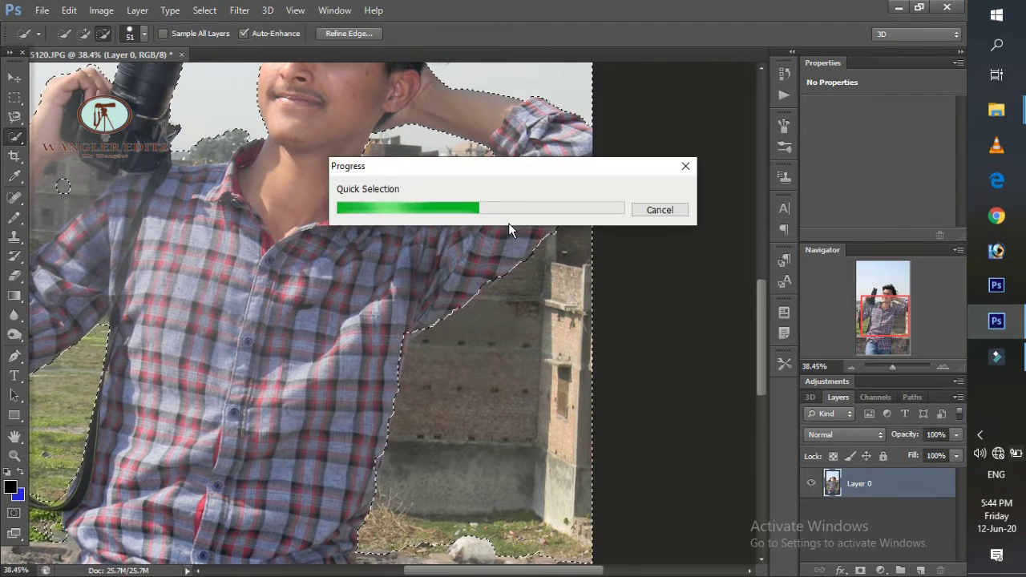
scroll(309, 241, "down", 3)
scroll(310, 241, "up", 1)
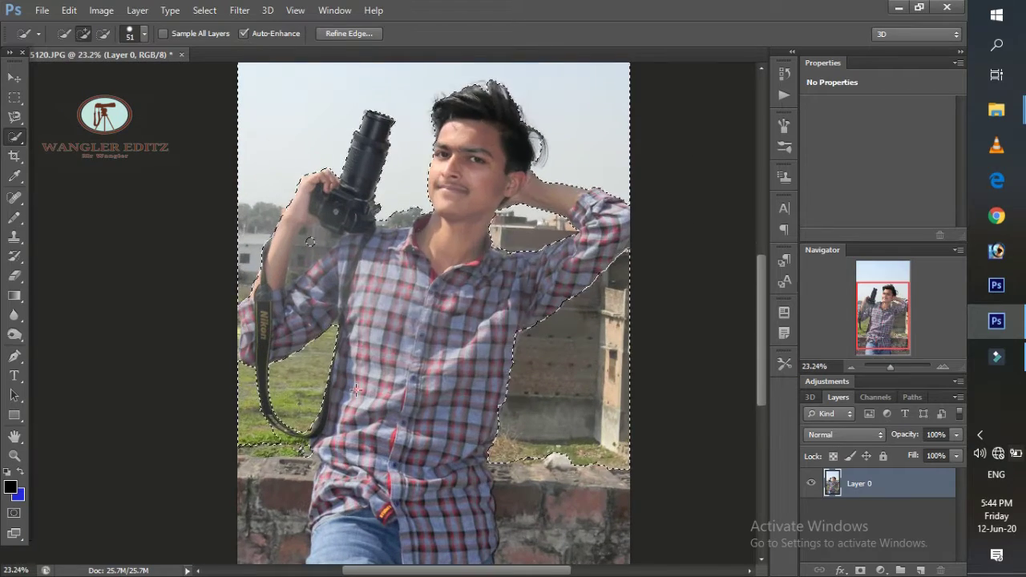
right_click(404, 342)
left_click(372, 128)
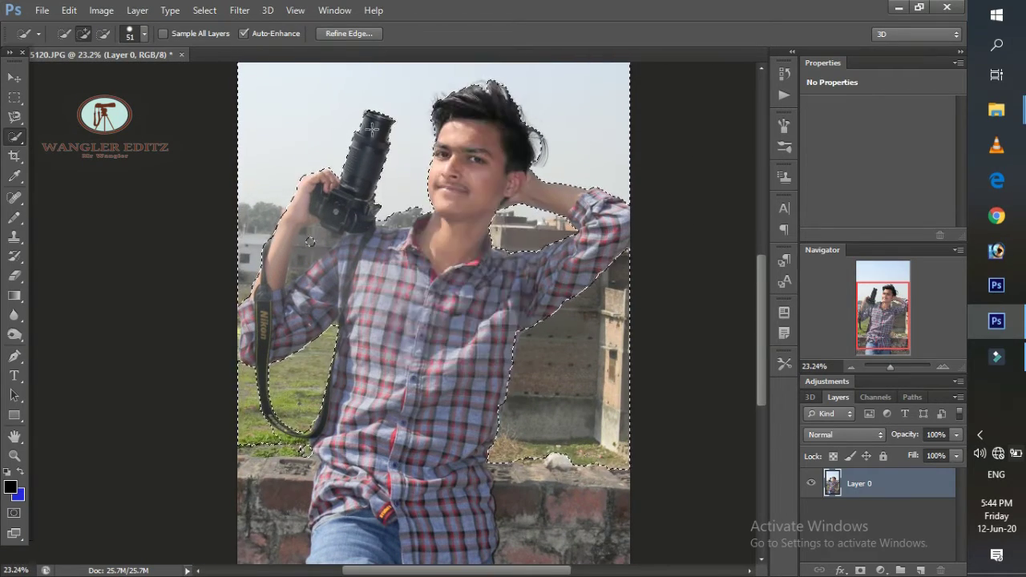
scroll(372, 128, "down", 1)
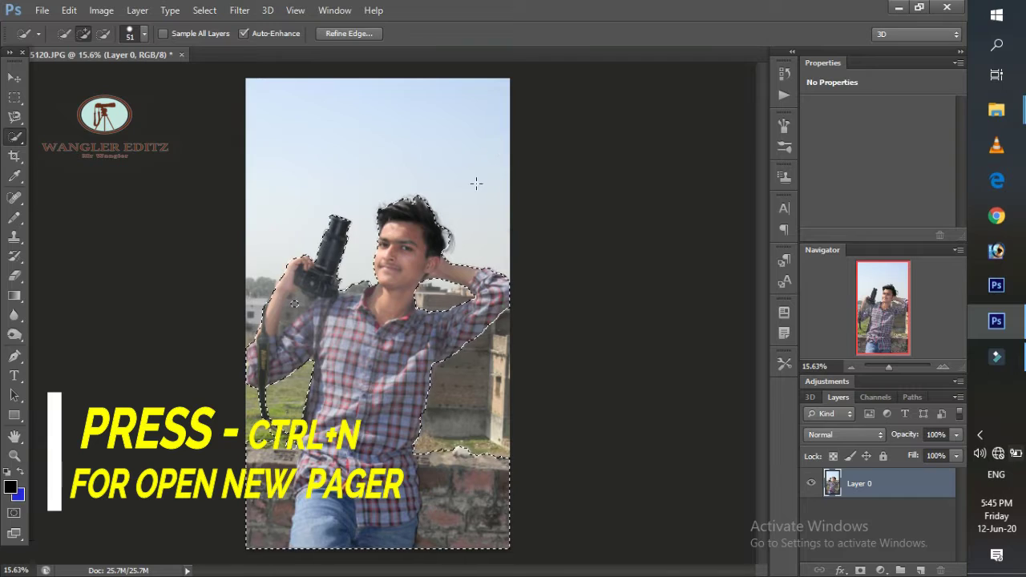
Step: Create a new blank 2048 × 1440 px white document, Untitled-1, and return to the photo
right_click(286, 58)
left_click(361, 125)
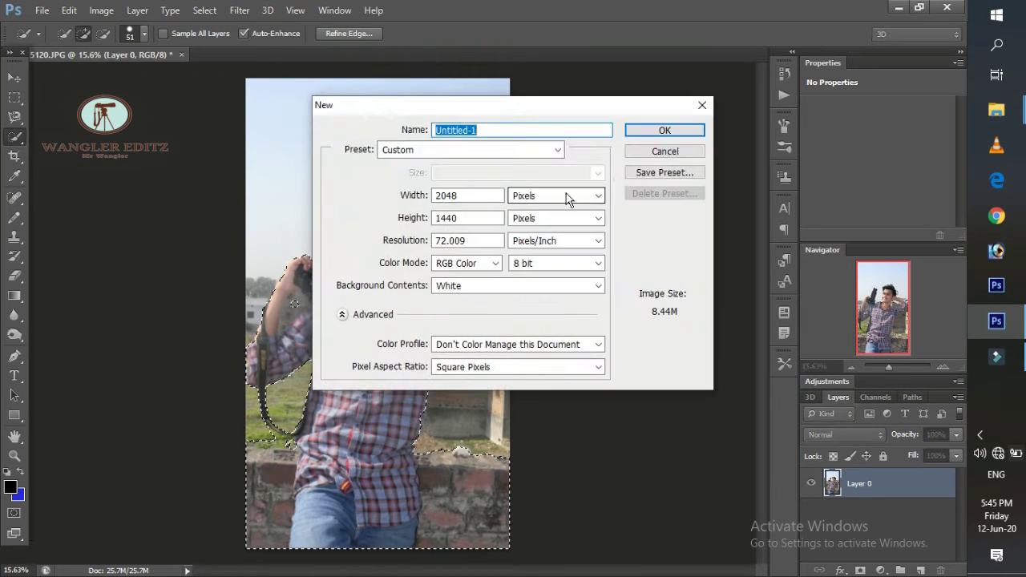
left_click(664, 130)
key("ctrl+Tab")
Step: Test-move the selected figure with the Move tool, undo it, and return to Quick Selection
key("v")
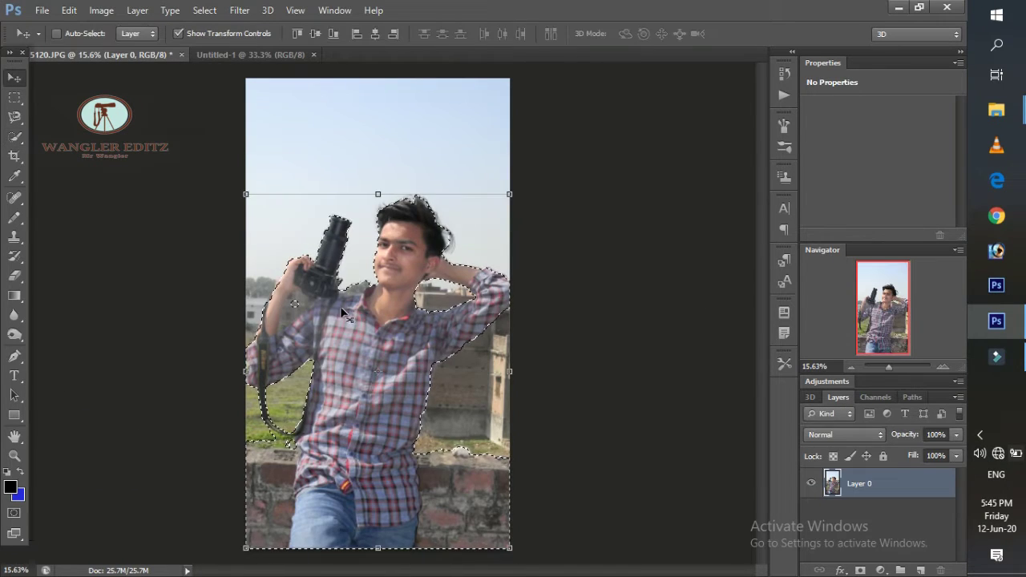
left_click_drag(343, 311, 407, 359)
key("ctrl+z")
scroll(415, 275, "up", 2)
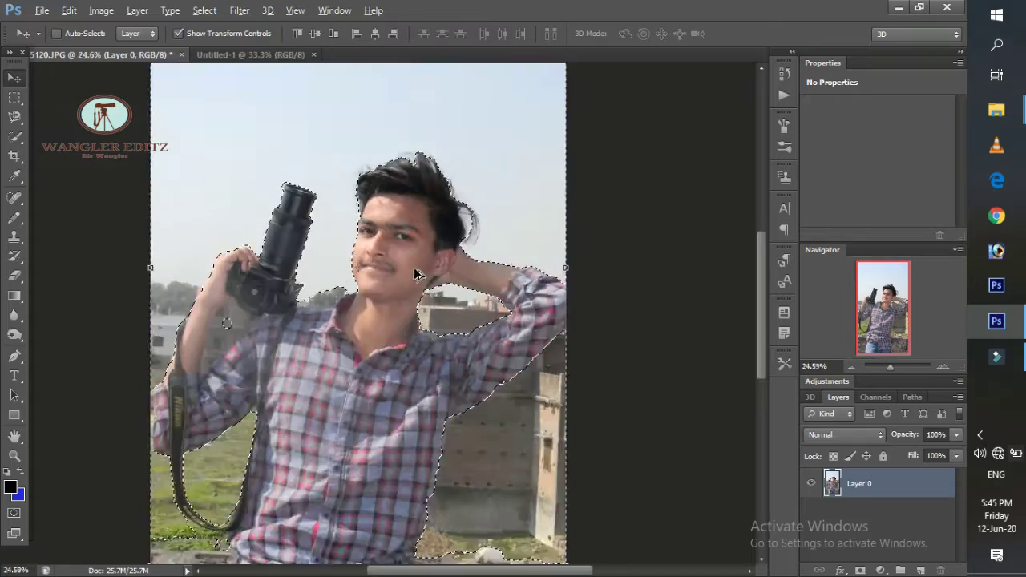
scroll(415, 275, "up", 3)
scroll(281, 241, "down", 1)
left_click(14, 136)
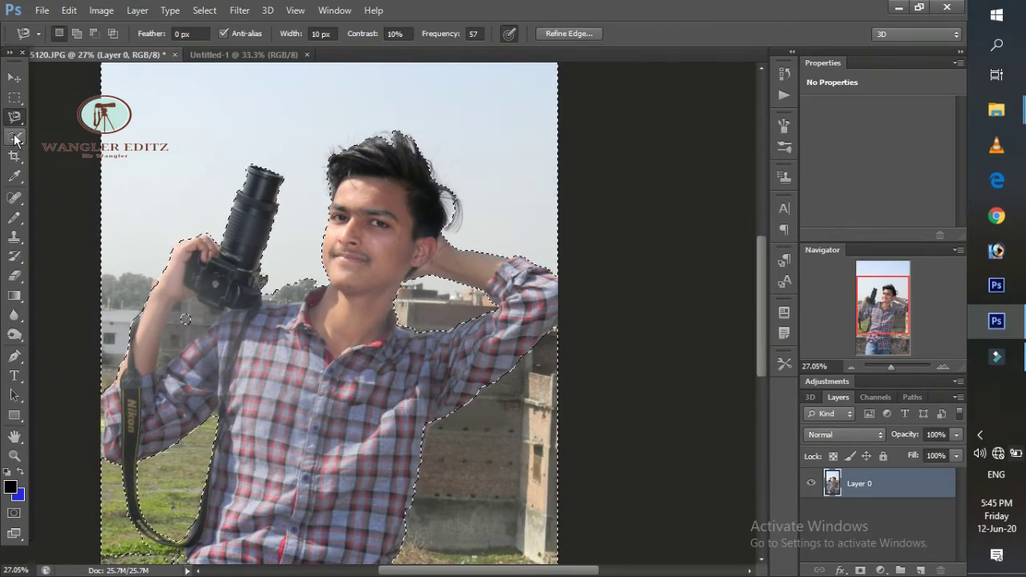
left_click(348, 33)
key("Escape")
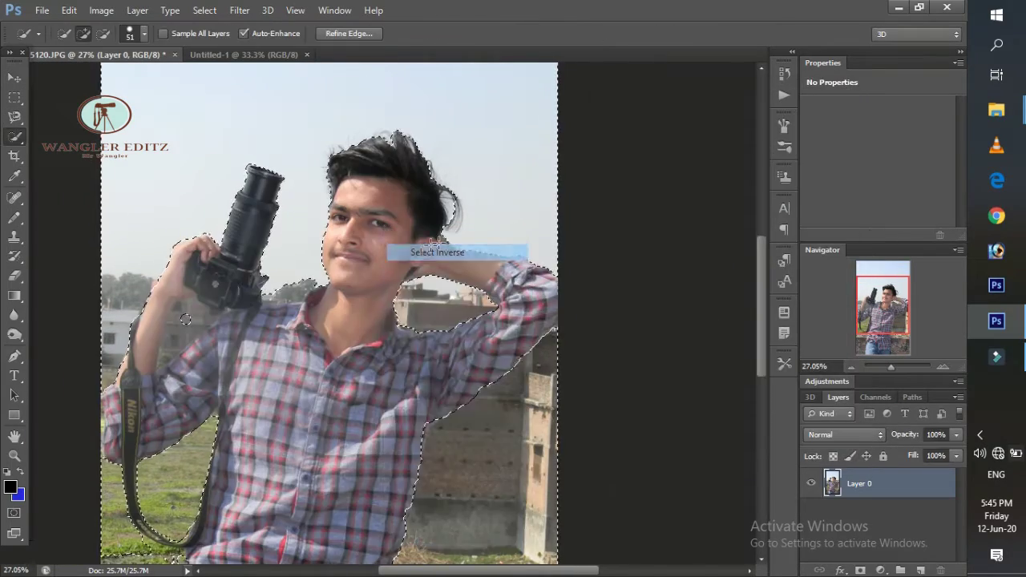
Step: Open and close the canvas selection menu and Refine Edge dialog without changes
scroll(522, 200, "down", 3)
right_click(496, 222)
left_click(490, 193)
right_click(616, 154)
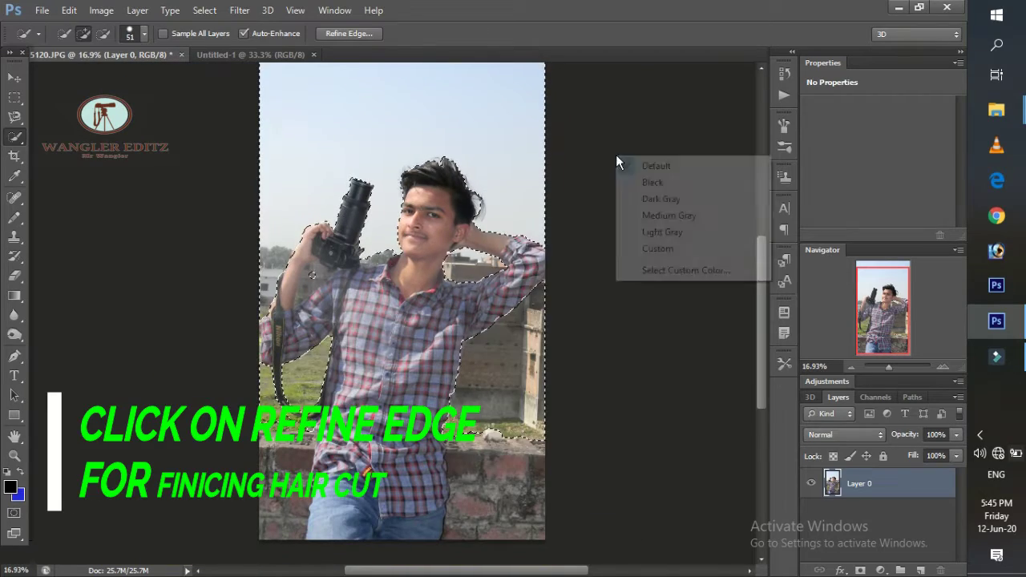
key("Escape")
left_click(348, 33)
key("Escape")
Step: Refine Edge with Decontaminate Colors, outputting to a new layer with layer mask
right_click(454, 233)
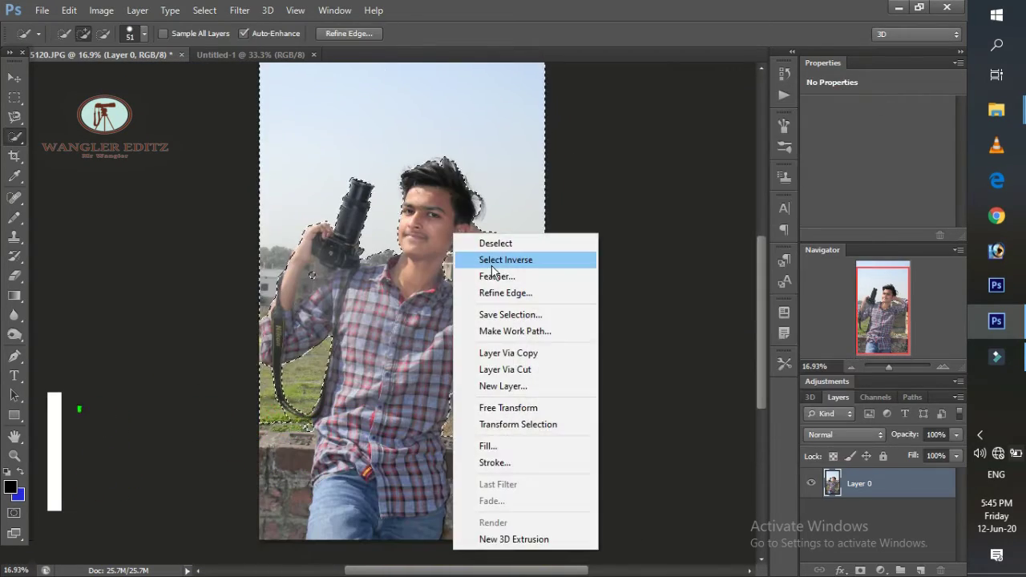
left_click(349, 33)
left_click(697, 355)
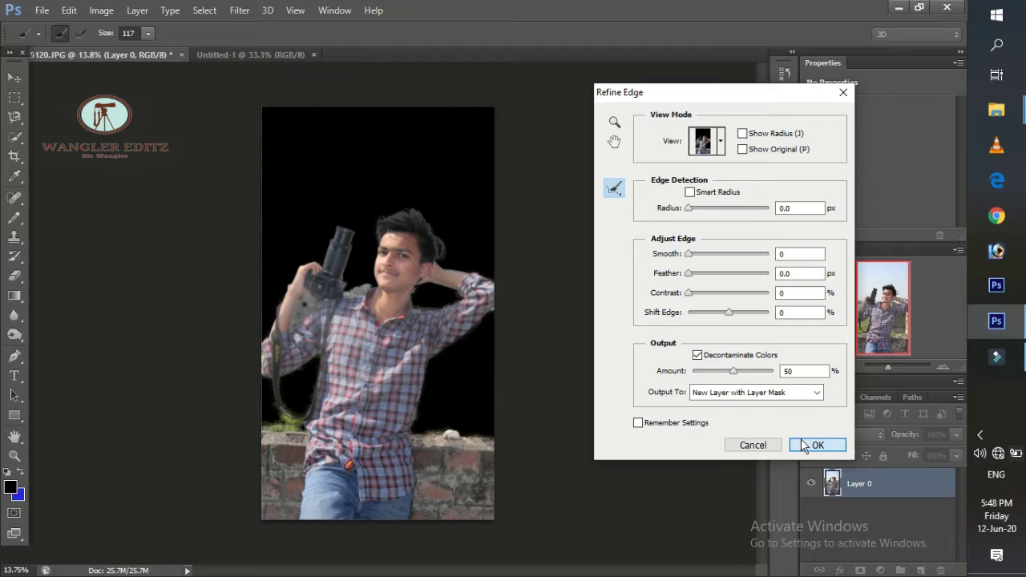
left_click(804, 445)
right_click(856, 481)
left_click(863, 497)
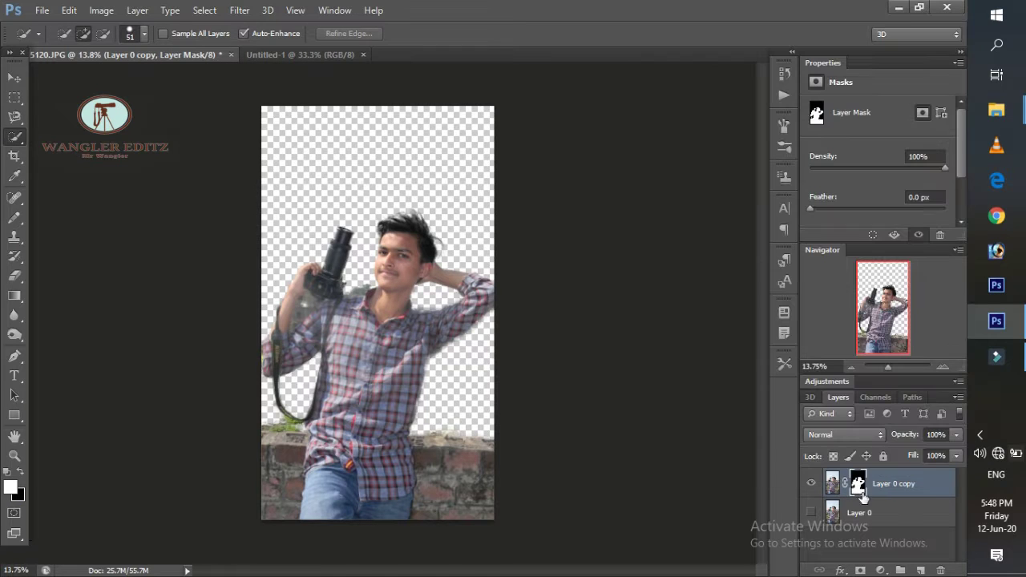
left_click(857, 484, "ctrl")
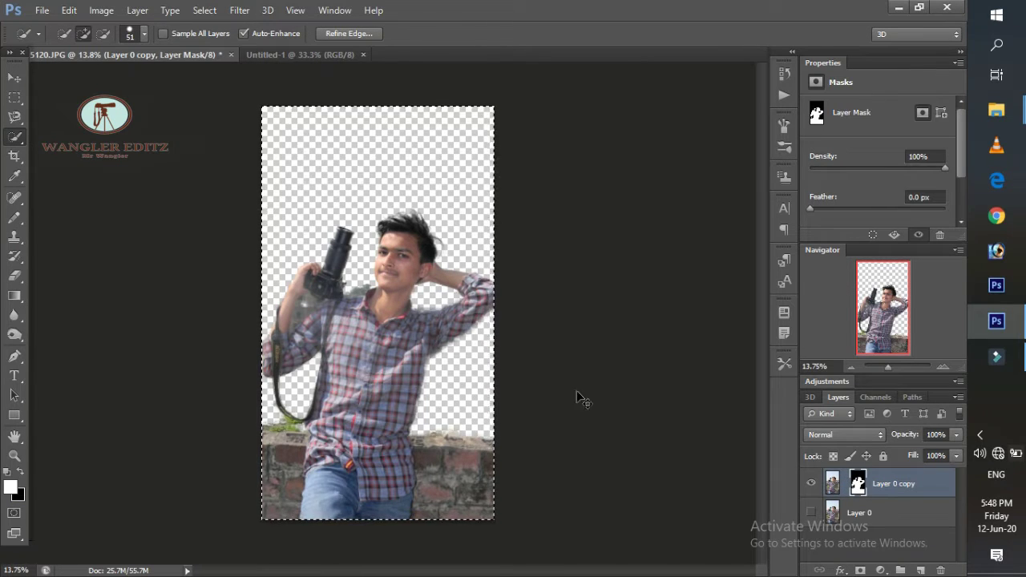
Step: Merge Layer 0 copy into Layer 0, show it, and drag the cut-out man into Untitled-1
key("ctrl+plus")
left_click(862, 512)
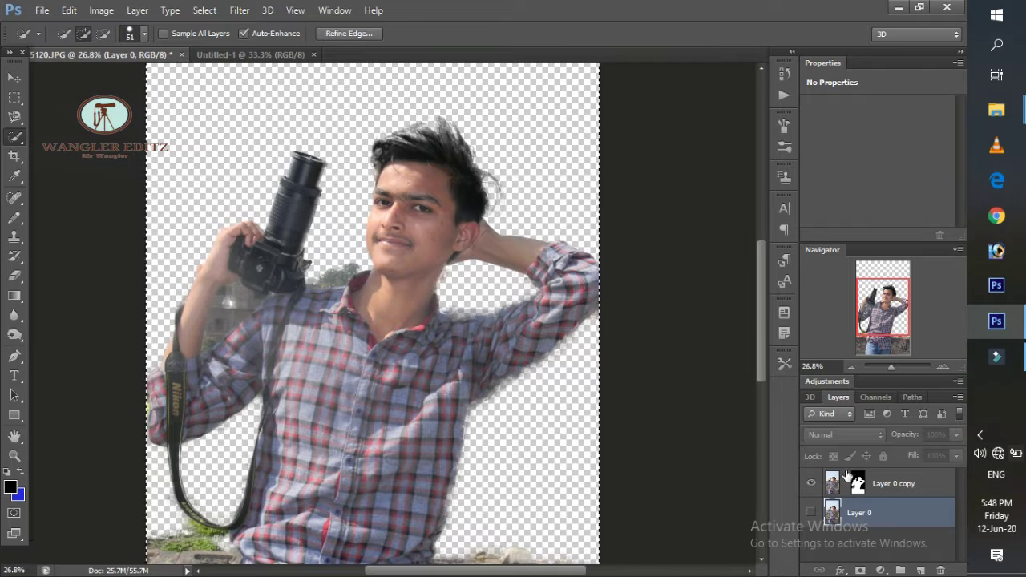
left_click(847, 478)
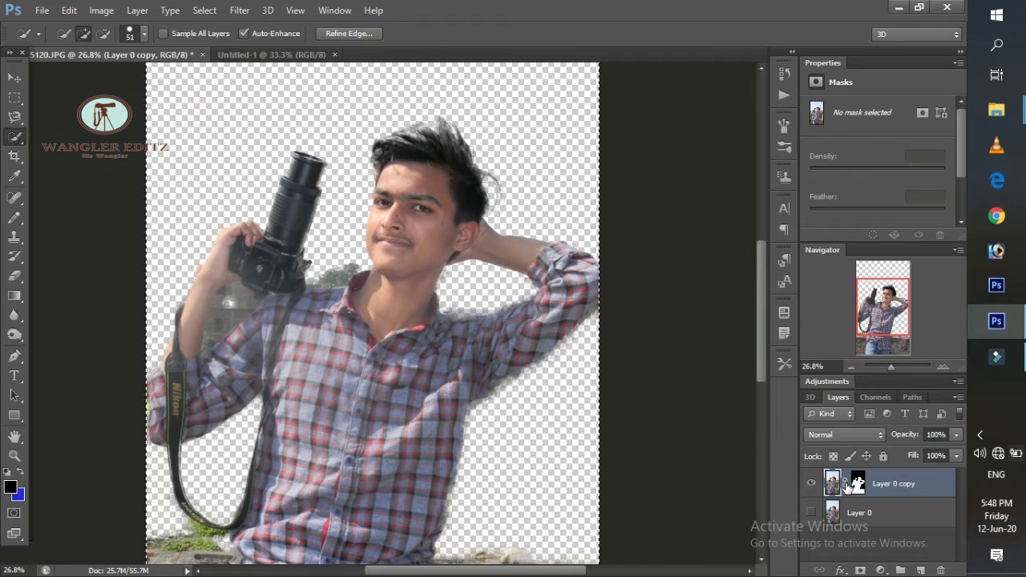
key("ctrl+e")
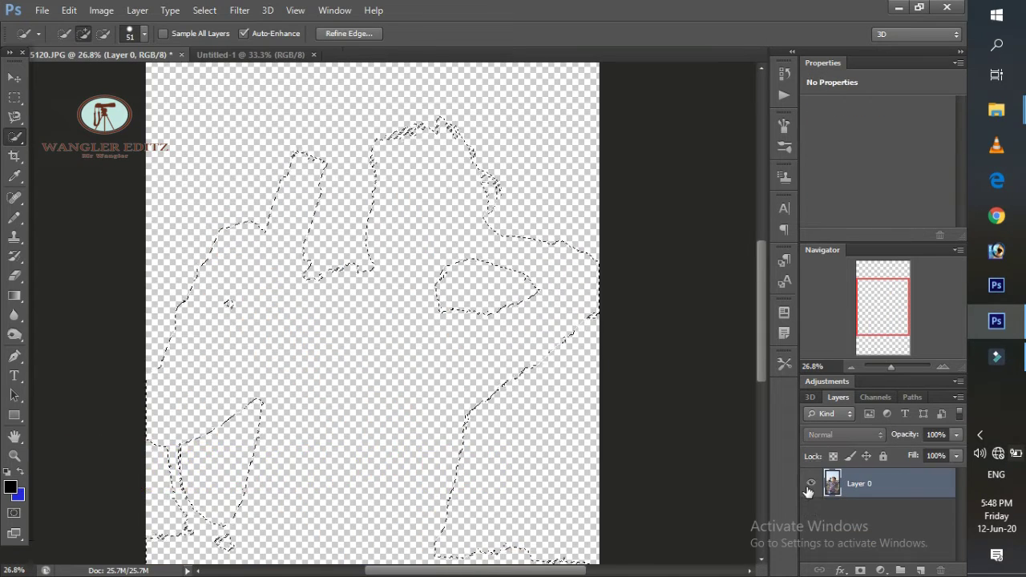
left_click(810, 483)
key("ctrl+minus")
key("v")
mouse_move(375, 302)
left_mouse_down()
mouse_move(303, 410)
mouse_move(348, 302)
left_mouse_up()
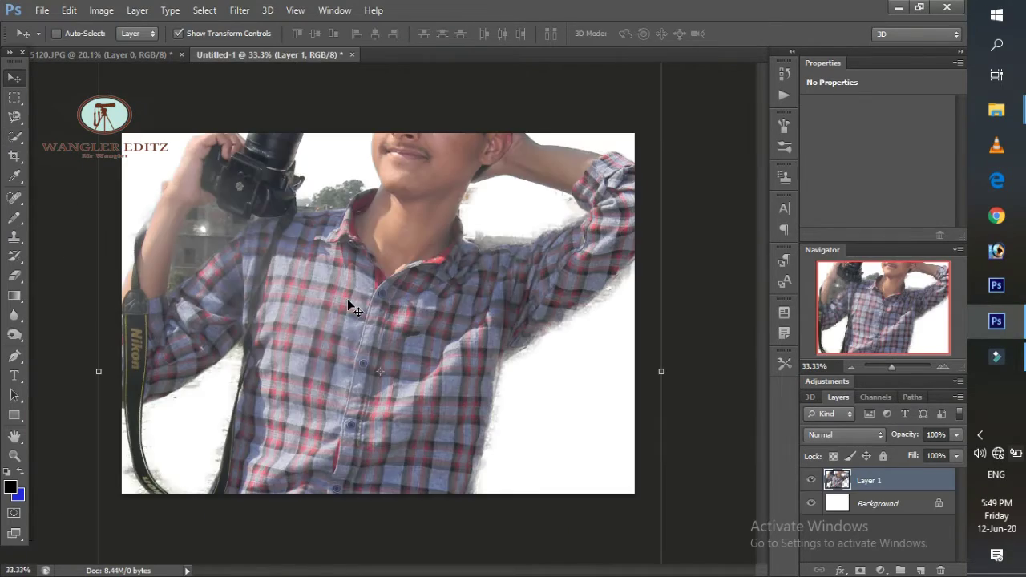
Step: Scale the imported man on Layer 1 down to about half size with Free Transform
scroll(347, 298, "down", 3)
key("ctrl+t")
left_click_drag(483, 188, 390, 266)
scroll(355, 320, "up", 5)
scroll(310, 224, "up", 5)
key("Return")
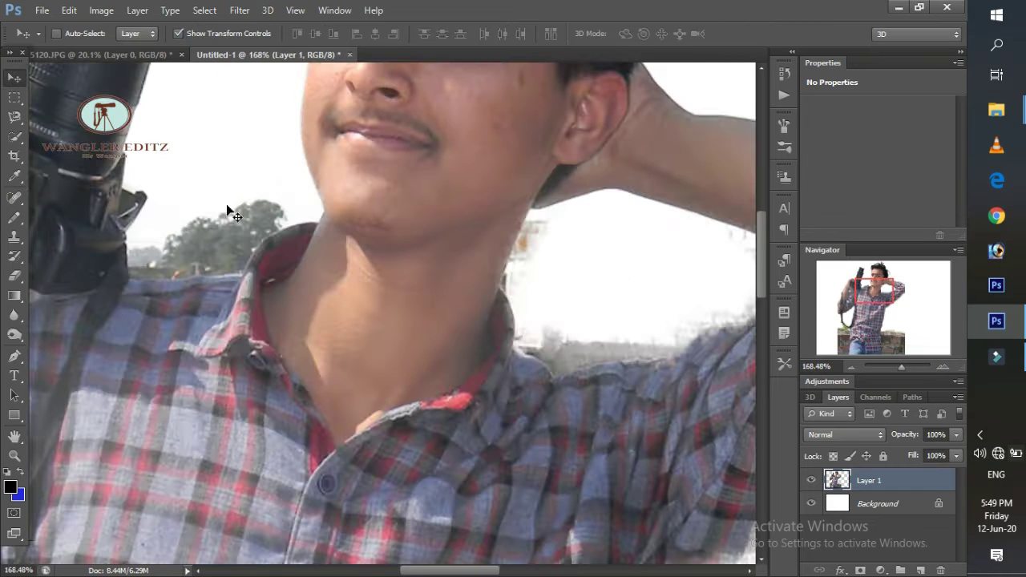
Step: With a 30 px eraser, erase background left of the chin down to the shoulder
left_click(14, 275)
left_click(240, 226)
key("ctrl+z")
scroll(211, 220, "up", 4)
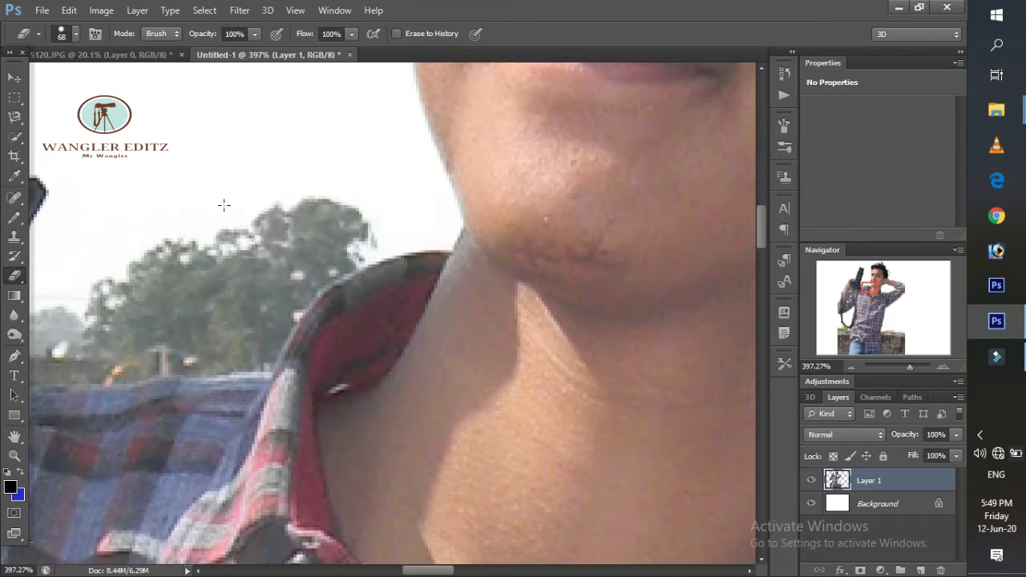
left_click(319, 191)
right_click(318, 191)
key("Return")
mouse_move(355, 222)
left_mouse_down()
mouse_move(341, 222)
mouse_move(244, 313)
mouse_move(153, 326)
mouse_move(209, 327)
mouse_move(182, 344)
mouse_move(246, 366)
mouse_move(416, 327)
left_mouse_up()
Step: Use a 16 px eraser to clear grey background along the neck, shoulder and collar
scroll(179, 326, "left", 5)
right_click(293, 321)
key("Return")
scroll(282, 257, "down", 5)
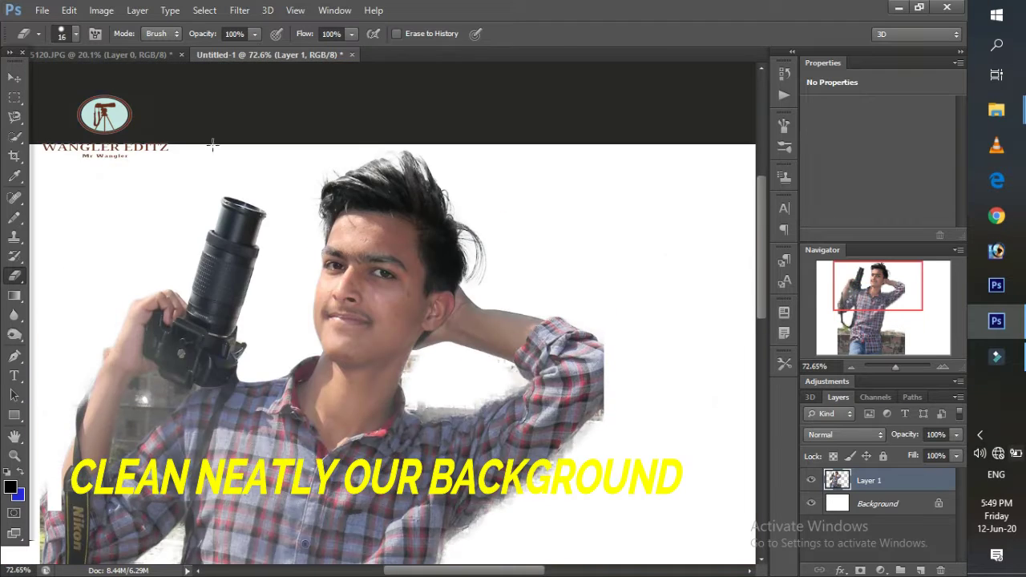
scroll(411, 257, "up", 4)
scroll(411, 257, "up", 2)
mouse_move(411, 257)
left_mouse_down()
mouse_move(361, 280)
mouse_move(310, 400)
mouse_move(300, 454)
mouse_move(343, 357)
left_mouse_up()
scroll(537, 366, "down", 3)
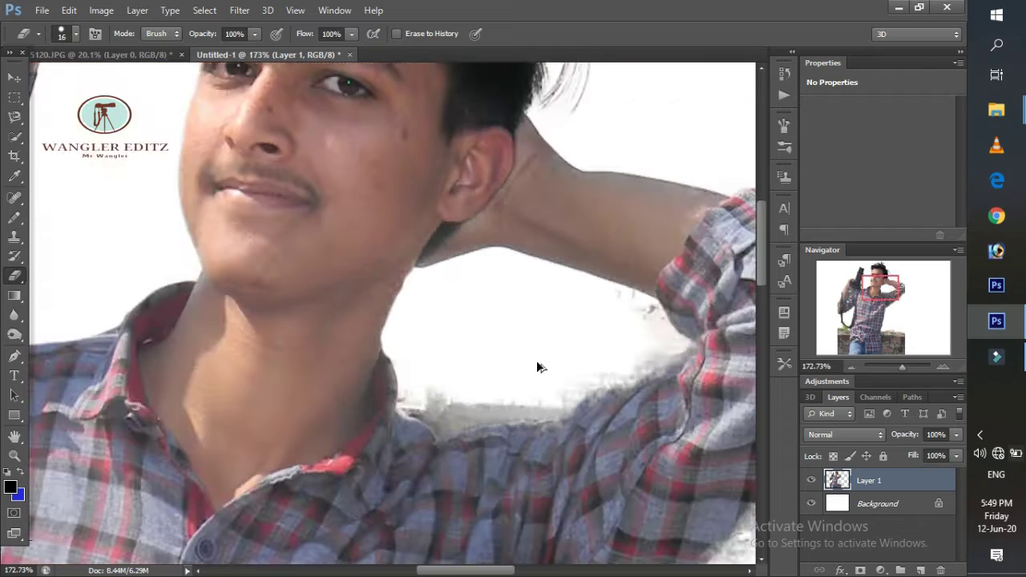
scroll(364, 425, "up", 2)
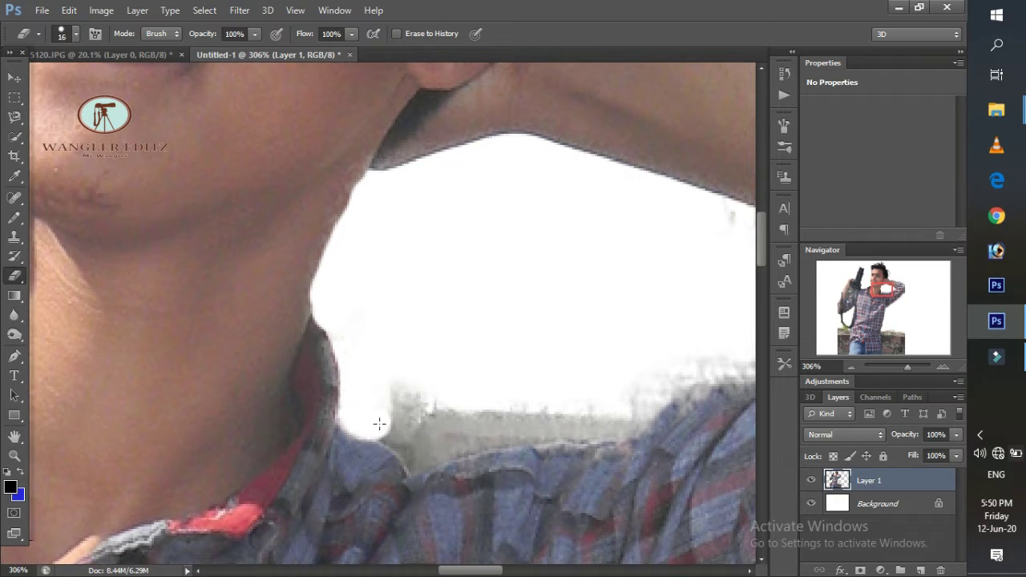
mouse_move(418, 469)
left_mouse_down()
mouse_move(649, 407)
mouse_move(392, 383)
left_mouse_up()
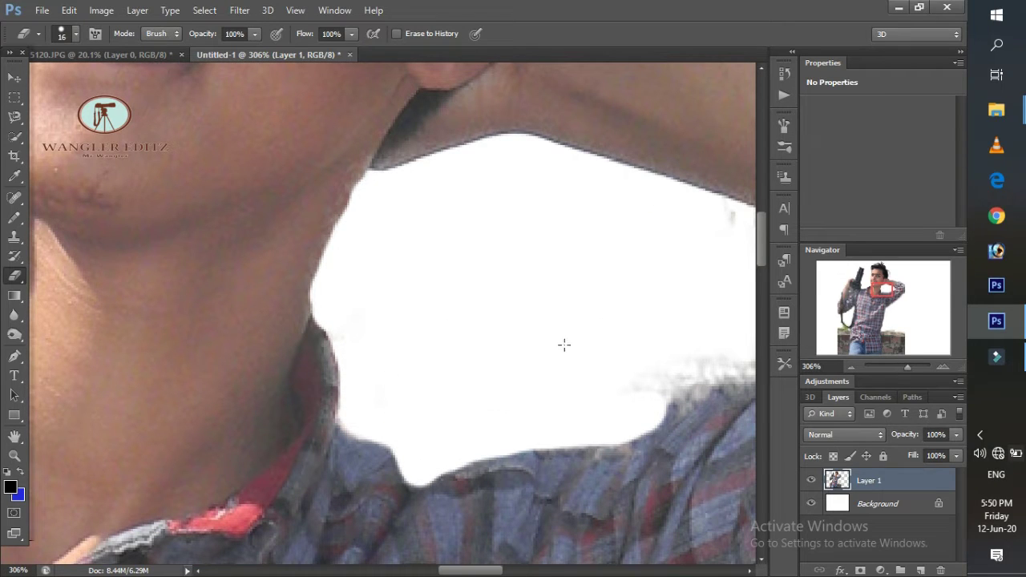
left_click_drag(724, 360, 615, 400)
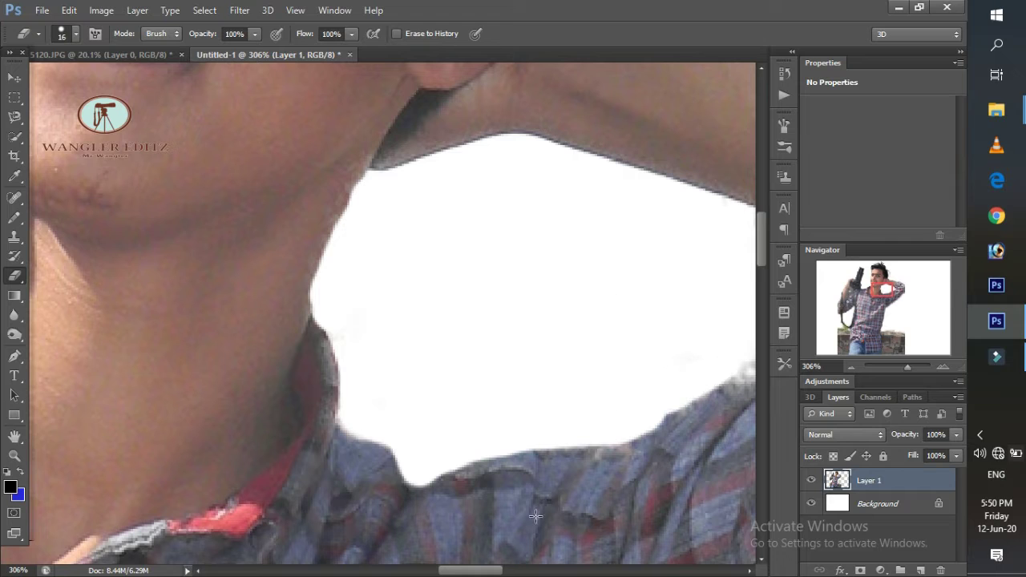
left_click_drag(486, 571, 521, 572)
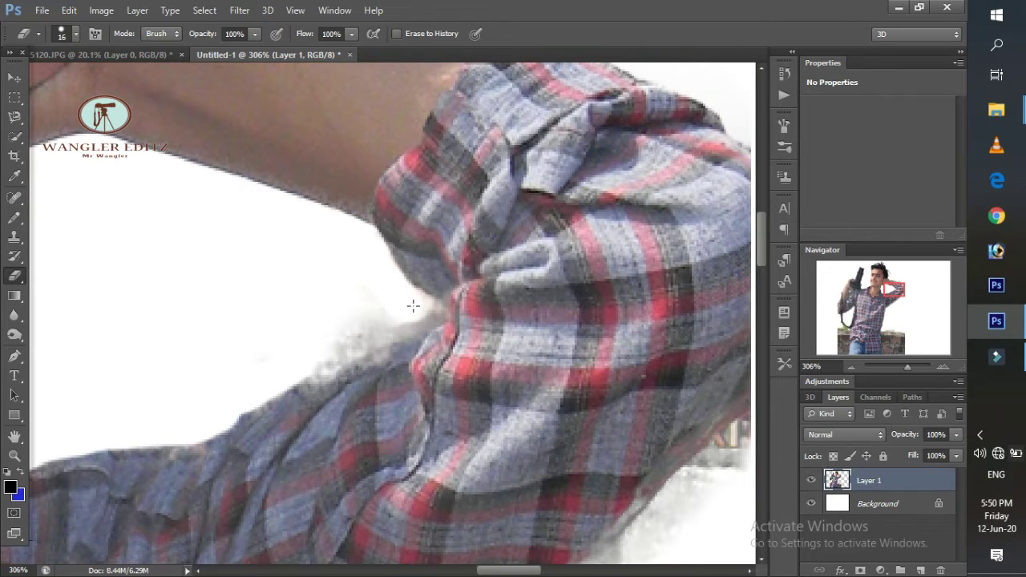
left_click_drag(431, 314, 295, 365)
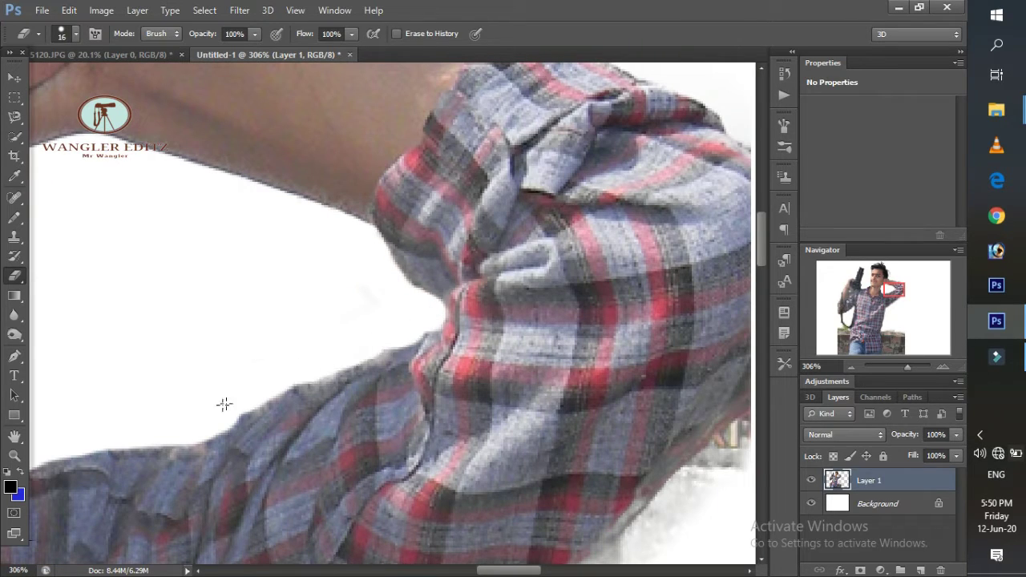
Step: Clean up the fuzzy shirt edge at the lower left of the figure
scroll(206, 335, "down", 2)
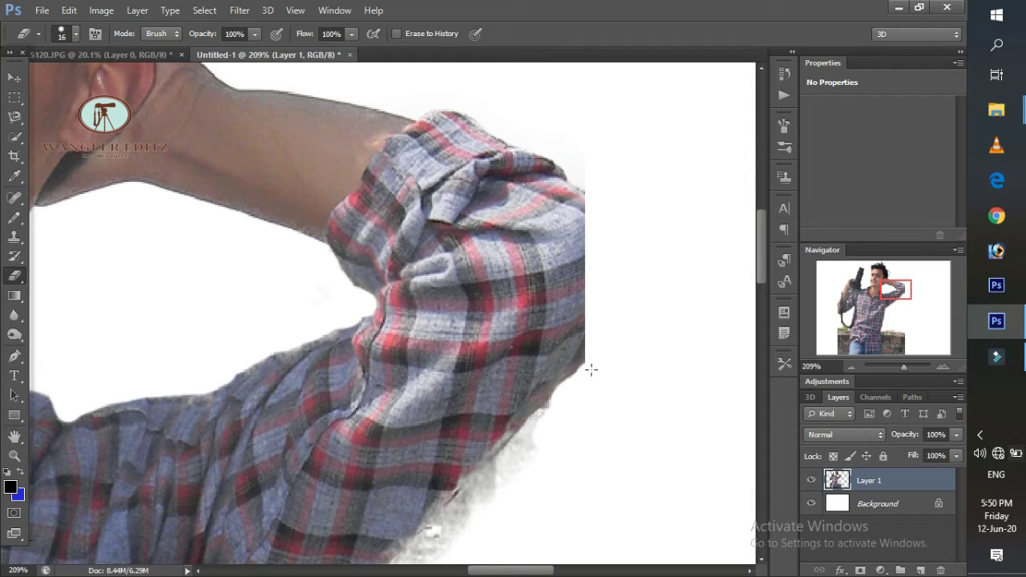
scroll(593, 181, "down", 1)
scroll(539, 181, "up", 1)
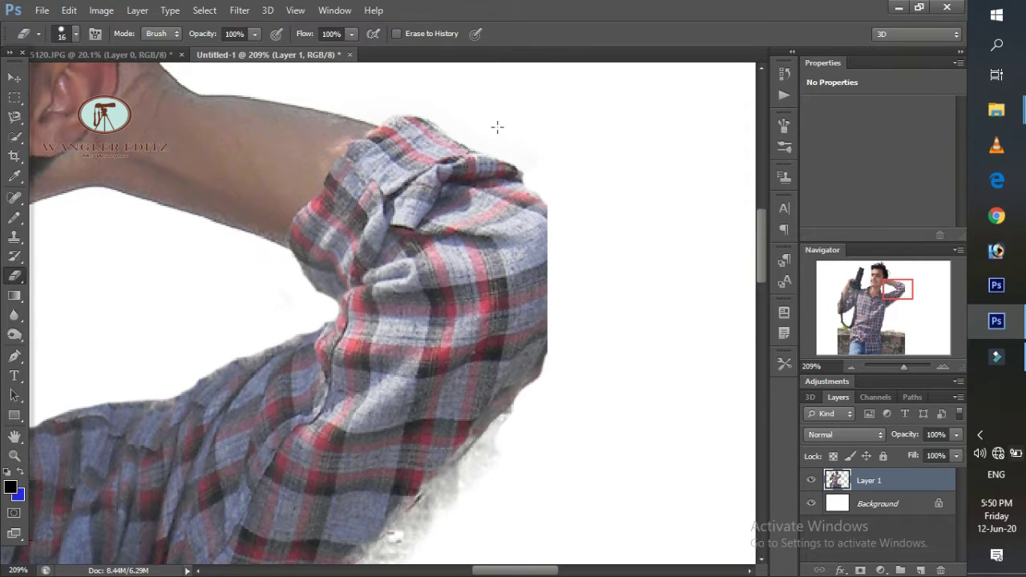
scroll(553, 159, "down", 2)
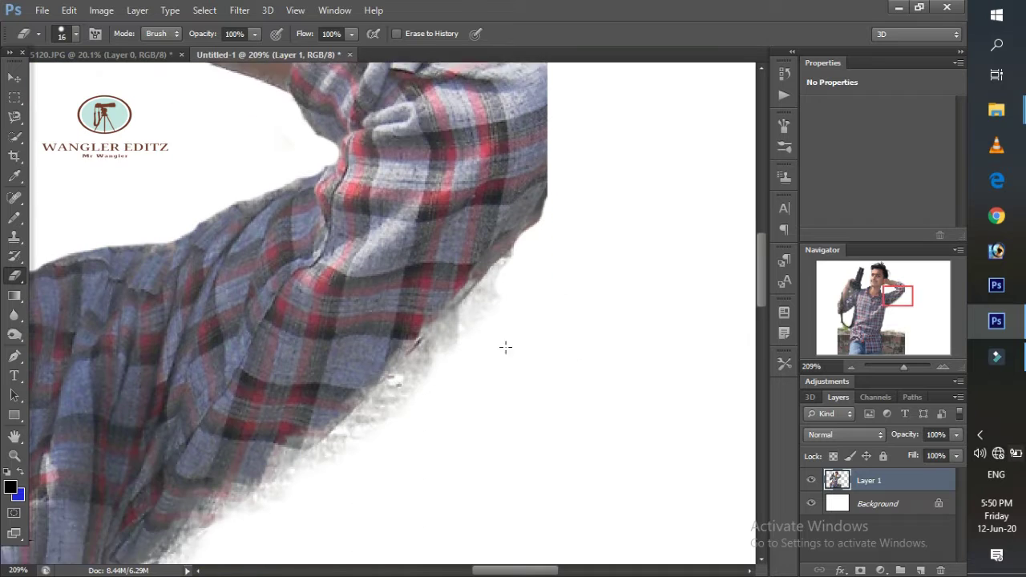
scroll(504, 345, "down", 1)
mouse_move(325, 393)
left_mouse_down()
mouse_move(449, 241)
mouse_move(498, 205)
left_mouse_up()
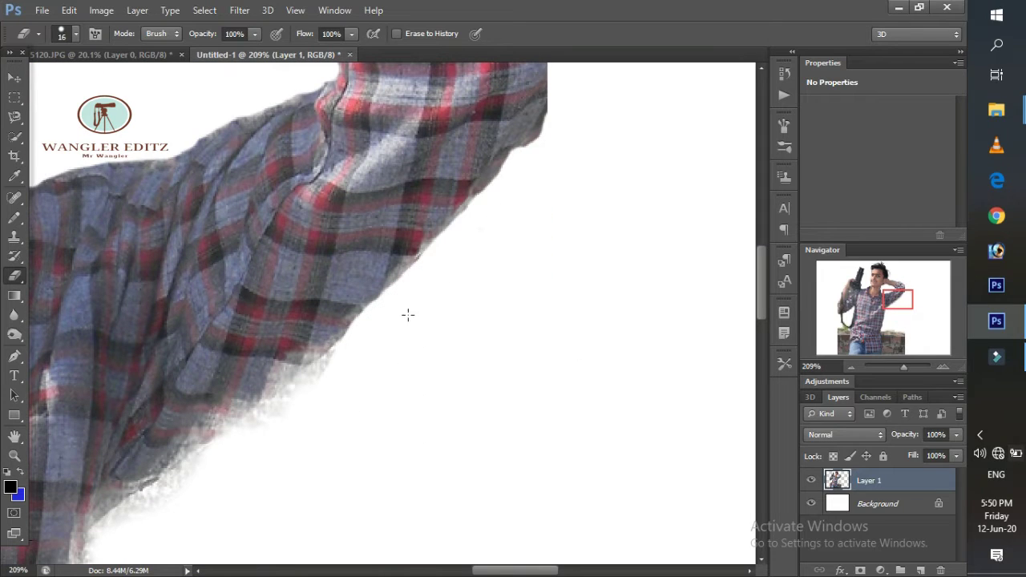
scroll(128, 489, "down", 1)
left_click_drag(91, 504, 205, 389)
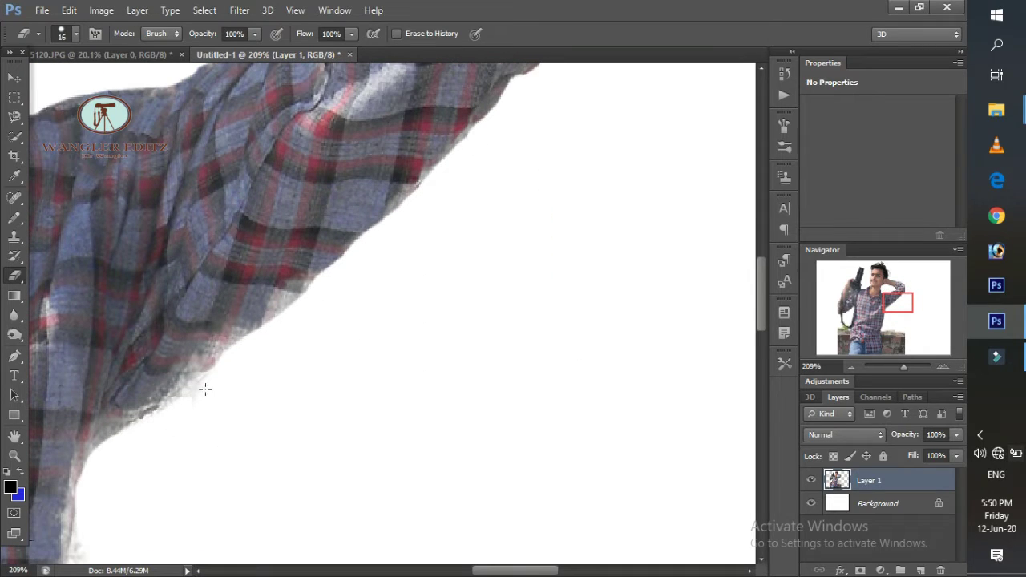
left_click_drag(87, 472, 80, 524)
scroll(76, 497, "down", 2)
left_click_drag(72, 472, 65, 460)
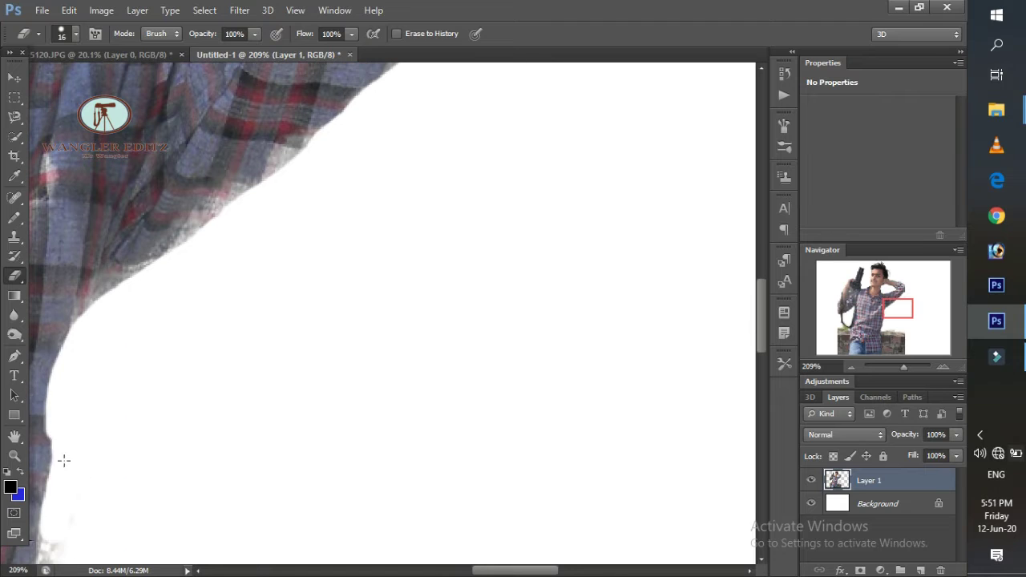
scroll(110, 311, "down", 3)
scroll(270, 449, "left", 1)
scroll(233, 234, "left", 1)
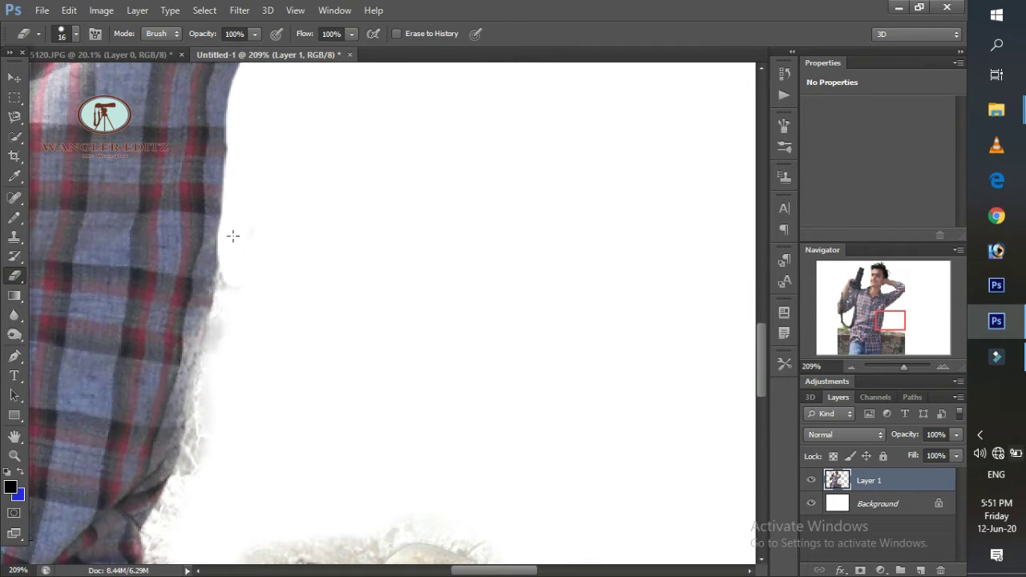
left_click_drag(210, 347, 172, 506)
Step: Erase the hazy grass and stones strip above the brick wall
scroll(180, 516, "down", 3)
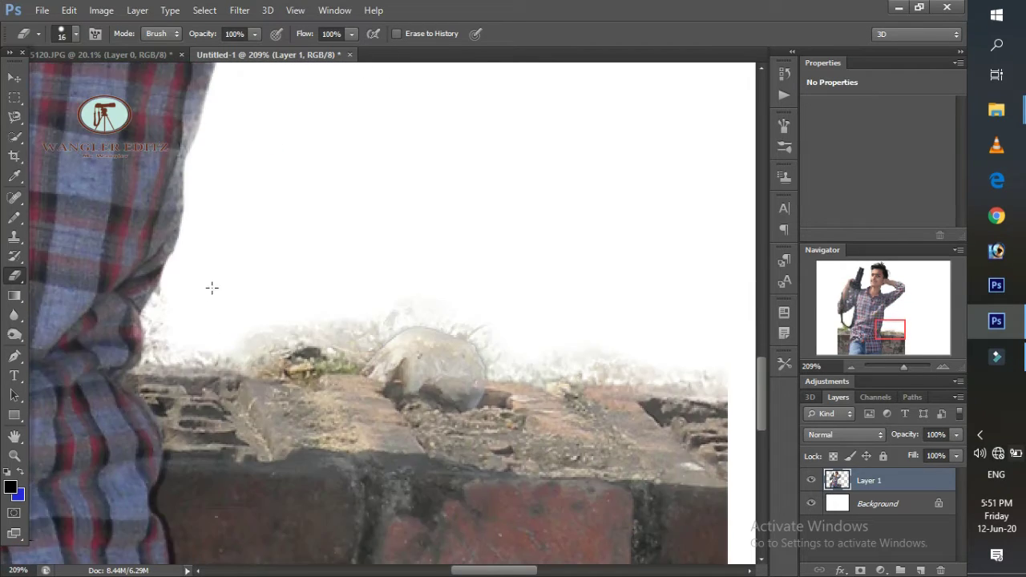
left_click_drag(204, 358, 173, 347)
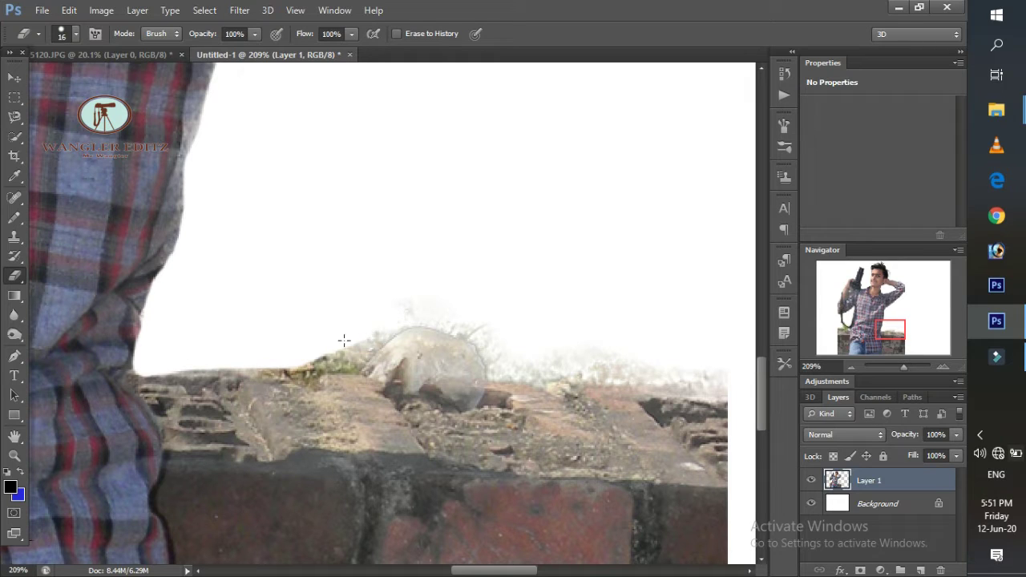
left_click_drag(243, 360, 375, 335)
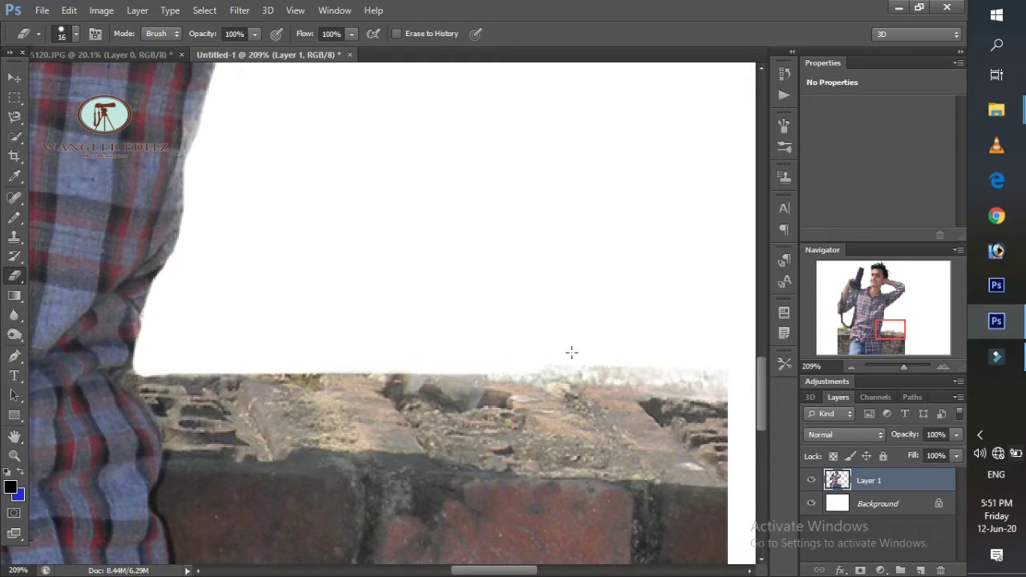
mouse_move(571, 352)
left_mouse_down()
mouse_move(665, 393)
mouse_move(273, 365)
left_mouse_up()
scroll(454, 110, "down", 5)
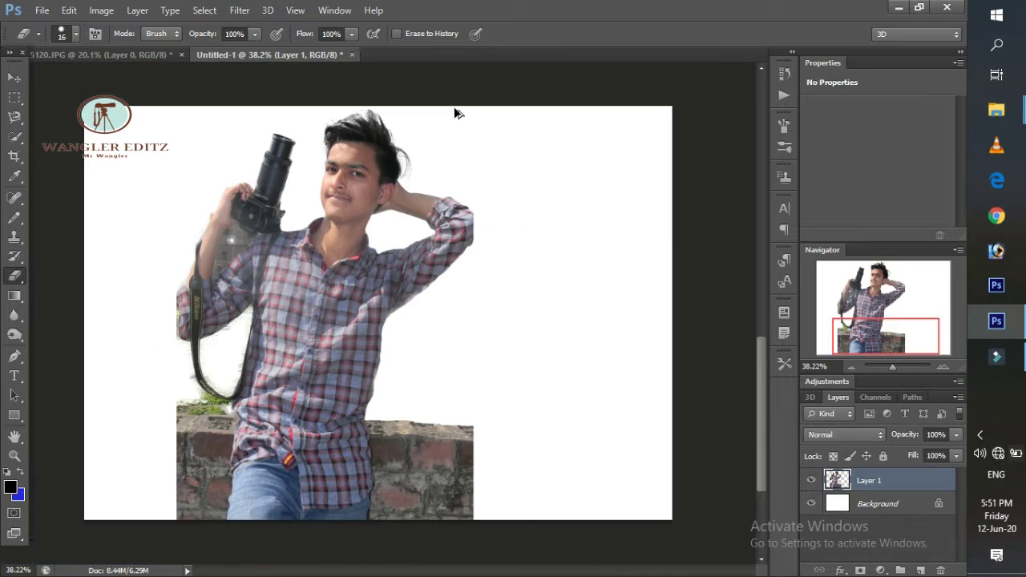
scroll(220, 259, "up", 5)
Step: Erase background beside the arm and along the camera strap down to the shirt
left_click_drag(304, 148, 156, 349)
mouse_move(235, 142)
left_mouse_down()
mouse_move(137, 344)
mouse_move(161, 247)
mouse_move(229, 101)
left_mouse_up()
scroll(229, 101, "up", 5)
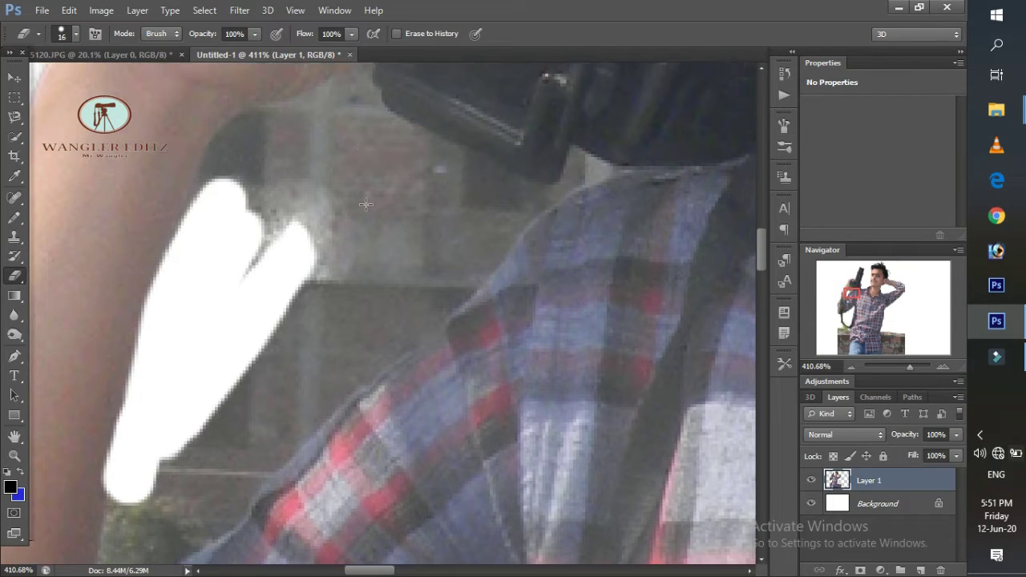
mouse_move(400, 241)
left_mouse_down()
mouse_move(272, 233)
mouse_move(233, 259)
left_mouse_up()
mouse_move(194, 323)
left_mouse_down()
mouse_move(243, 224)
mouse_move(332, 195)
mouse_move(361, 165)
left_mouse_up()
mouse_move(369, 218)
left_mouse_down()
mouse_move(417, 210)
mouse_move(480, 349)
mouse_move(249, 497)
mouse_move(300, 391)
mouse_move(415, 252)
mouse_move(476, 286)
mouse_move(417, 324)
left_mouse_up()
scroll(356, 210, "down", 3)
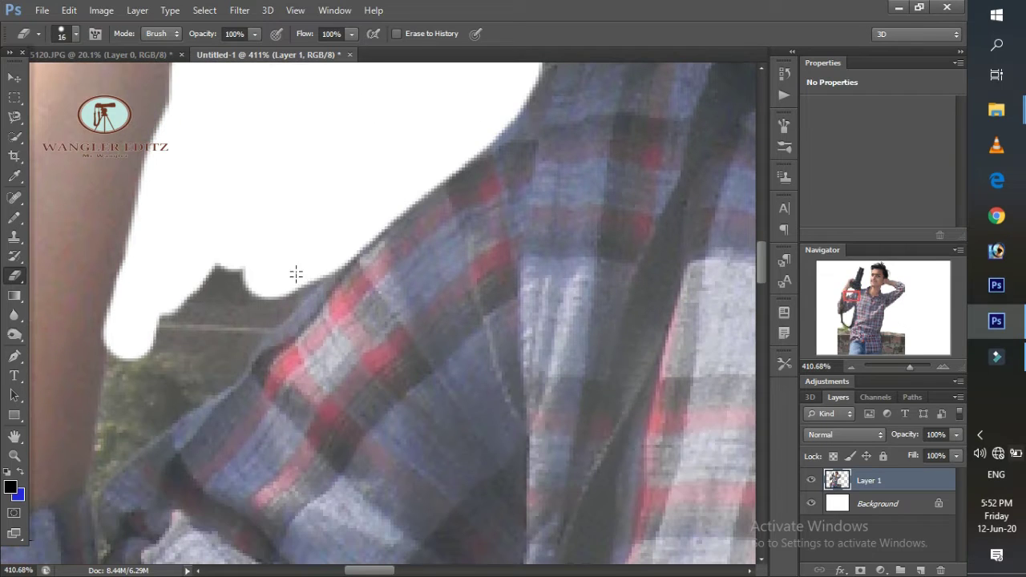
mouse_move(293, 275)
left_mouse_down()
mouse_move(136, 426)
mouse_move(230, 281)
left_mouse_up()
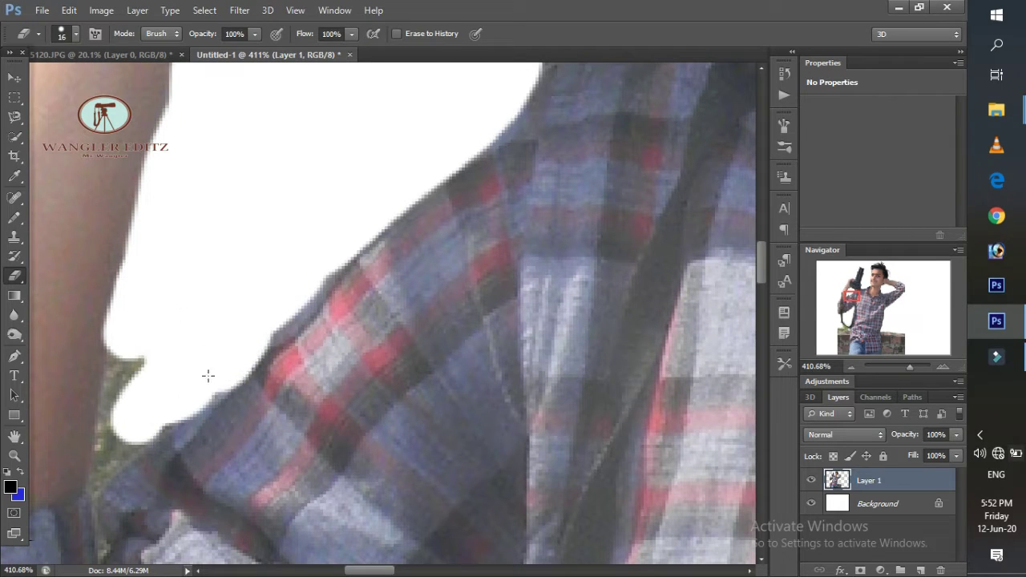
Step: Shrink the eraser to 5 px and remove the green patch and sliver at the arm's edge
right_click(208, 375)
left_click_drag(184, 375, 171, 375)
left_click_drag(128, 397, 133, 352)
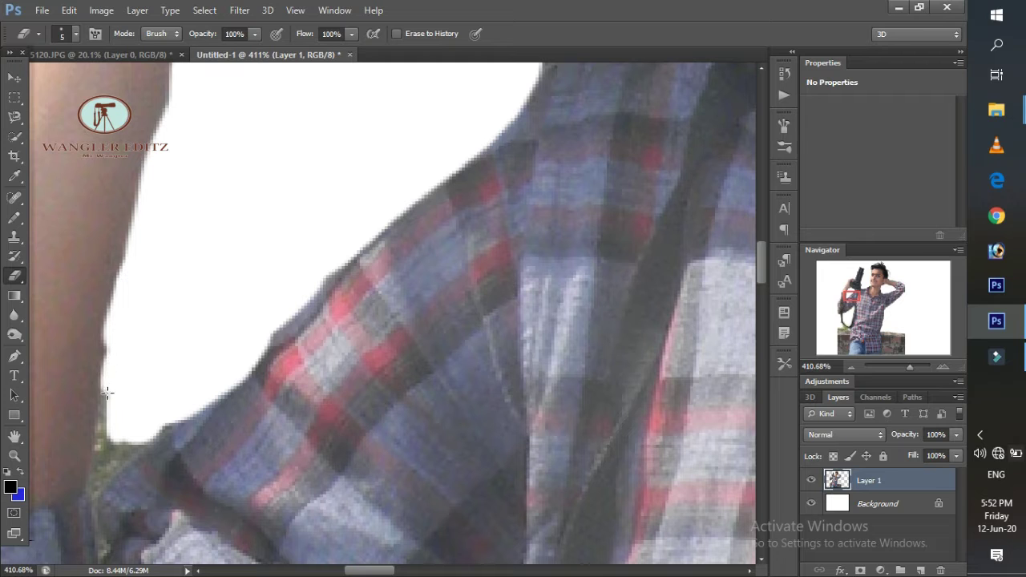
left_click_drag(102, 545, 157, 443)
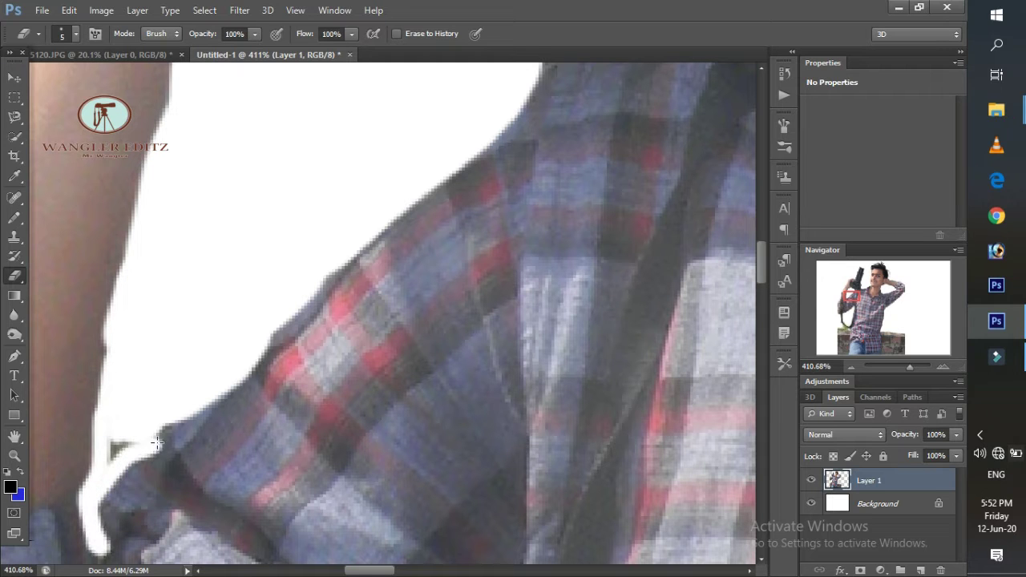
scroll(221, 346, "down", 2)
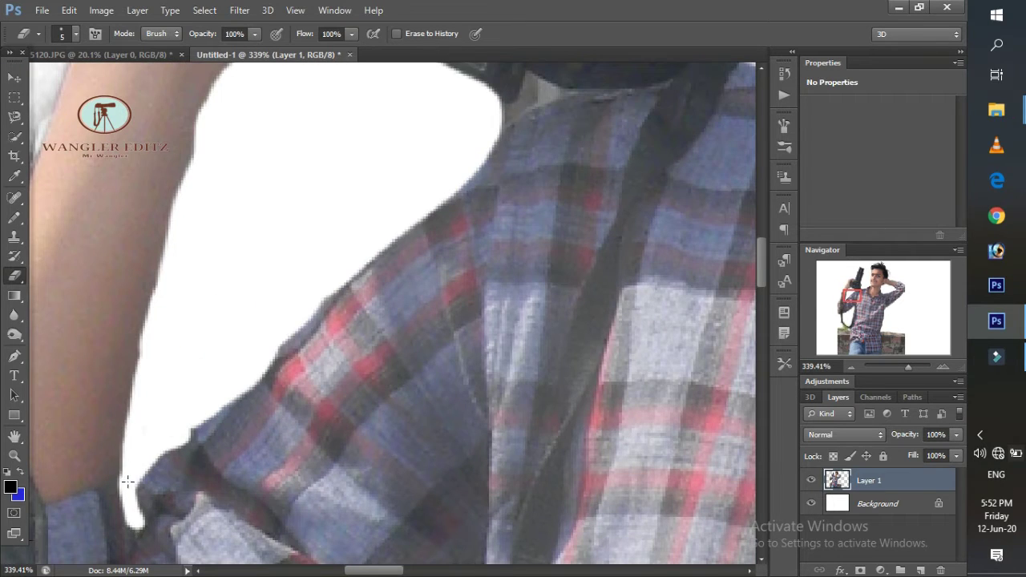
scroll(127, 481, "down", 5)
scroll(224, 179, "up", 5)
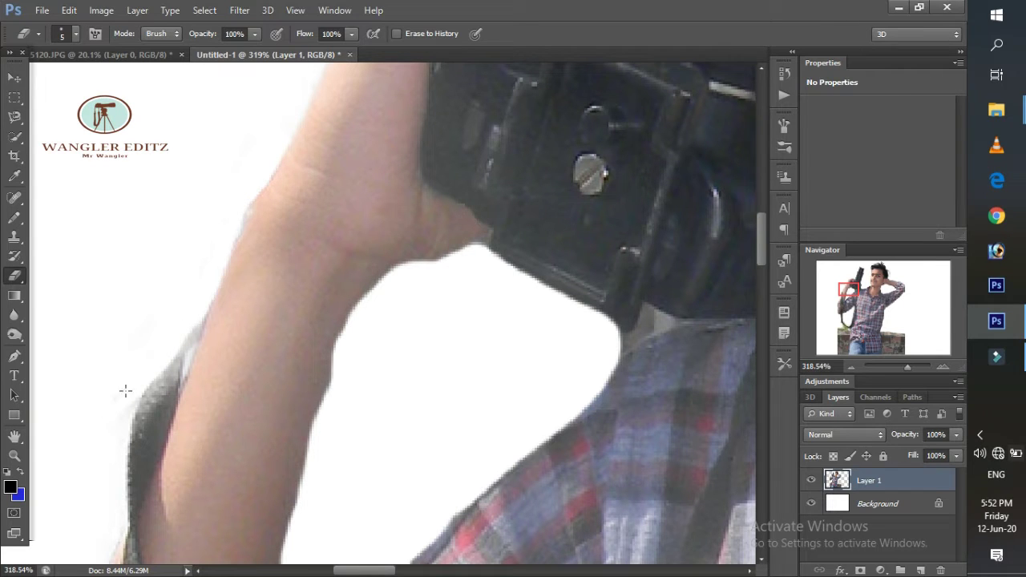
scroll(105, 254, "down", 3)
scroll(87, 355, "down", 5)
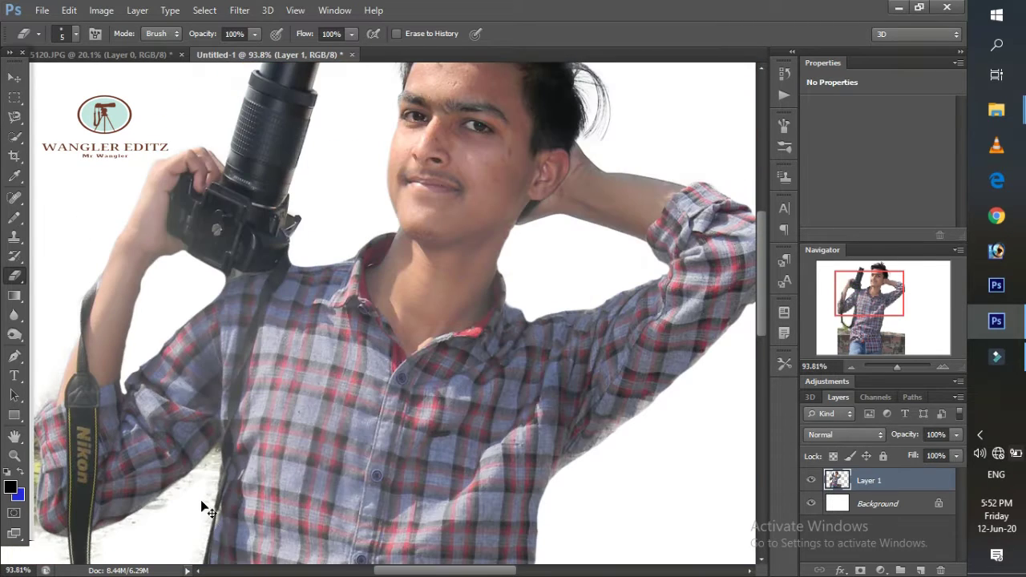
scroll(203, 507, "up", 5)
right_click(226, 398)
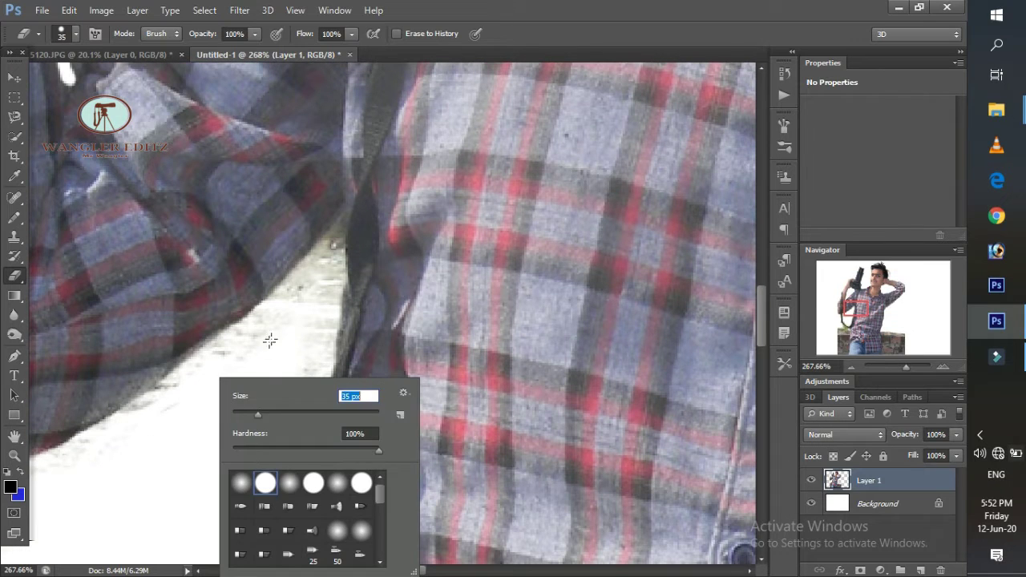
Step: Set the eraser to 15 px and erase leftover background along the arm edge
key("Return")
right_click(290, 390)
key("Return")
mouse_move(310, 314)
left_mouse_down()
mouse_move(294, 295)
mouse_move(302, 424)
left_mouse_up()
scroll(320, 337, "down", 3)
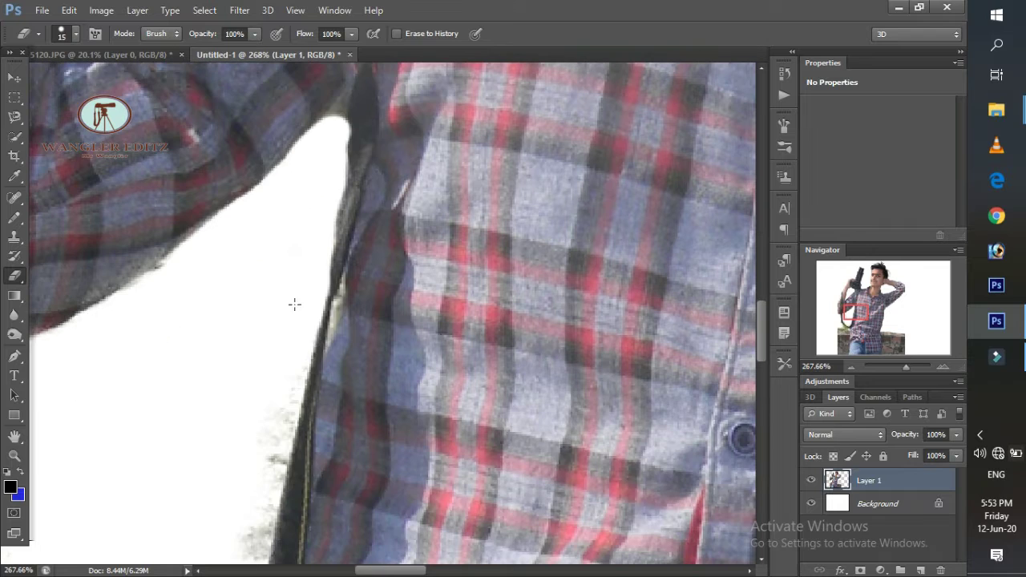
left_click_drag(272, 475, 255, 535)
scroll(245, 424, "down", 2)
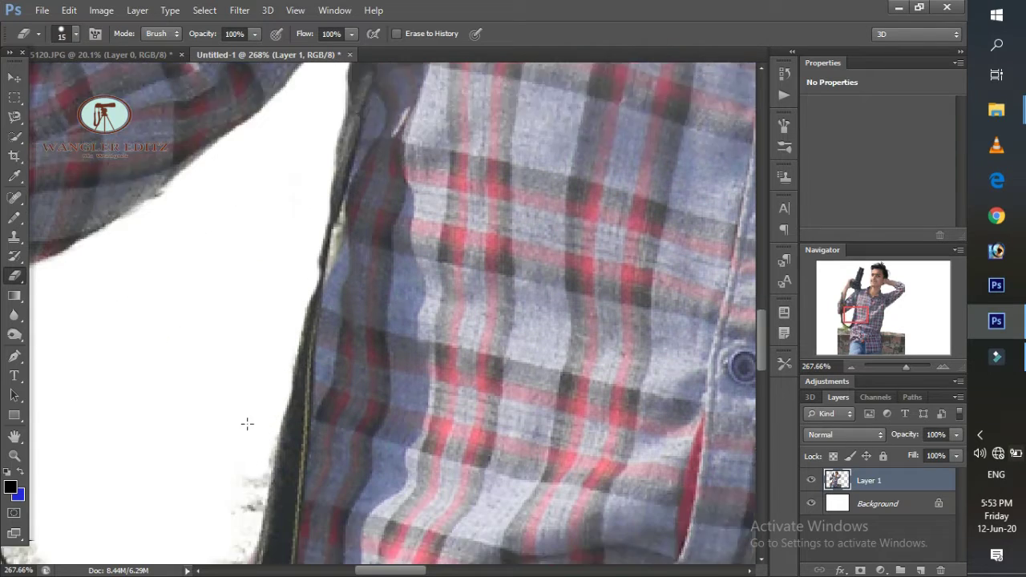
scroll(245, 424, "down", 3)
left_click_drag(265, 344, 232, 448)
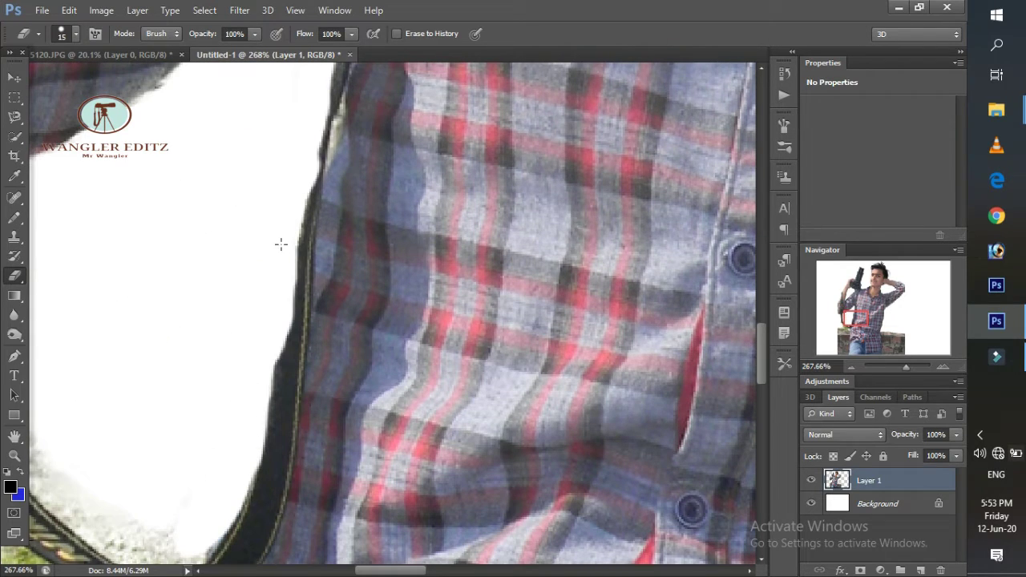
scroll(281, 244, "down", 3)
left_click_drag(355, 571, 307, 571)
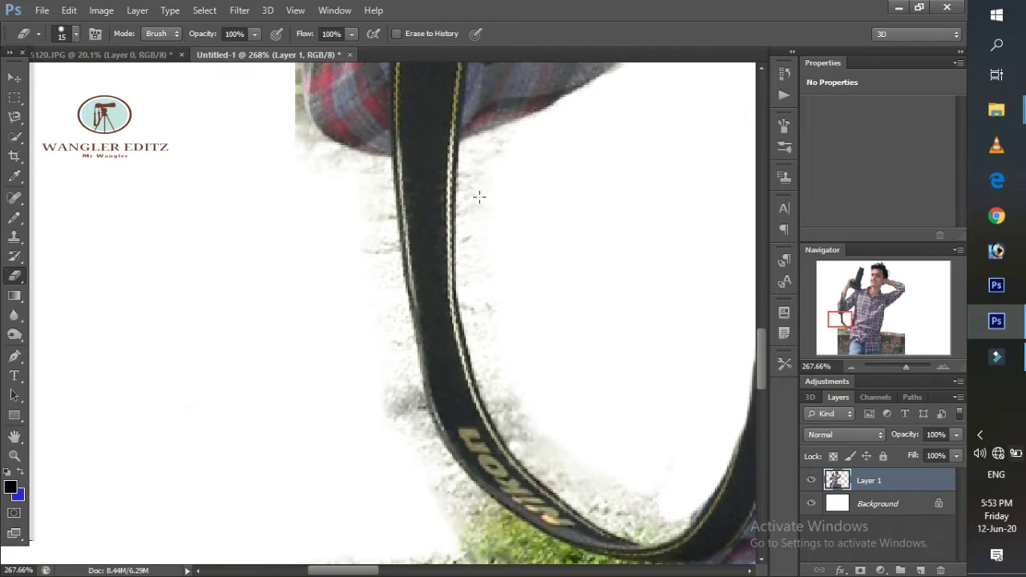
Step: Try erasing along the strap's right edge, undoing the strokes that notched the strap
key("ctrl+z")
left_click_drag(489, 390, 545, 492)
key("ctrl+alt+z")
key("ctrl+alt+z")
mouse_move(480, 320)
left_mouse_down()
mouse_move(490, 433)
mouse_move(641, 544)
mouse_move(697, 533)
left_mouse_up()
key("ctrl+z")
left_click_drag(501, 368, 653, 515)
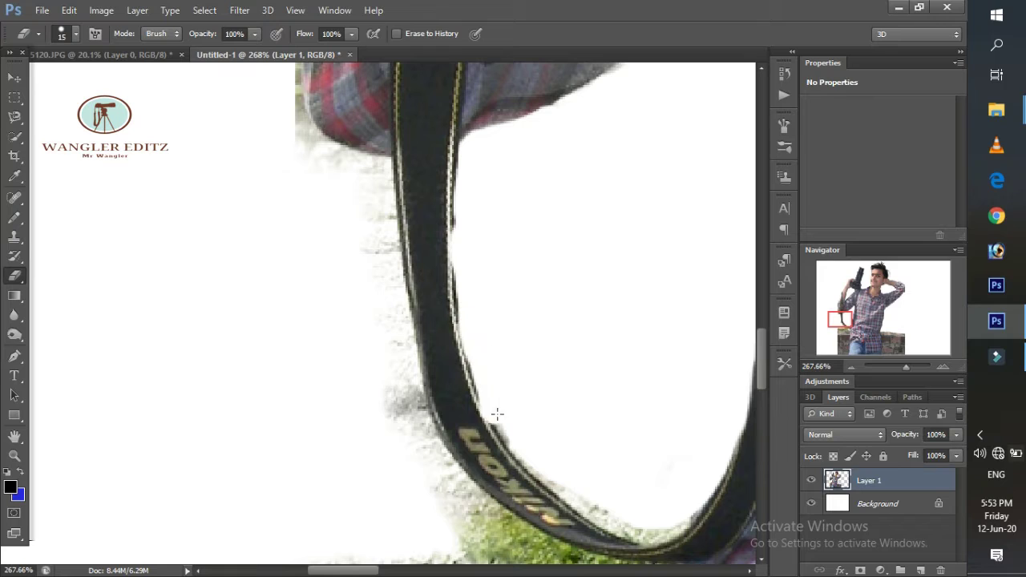
key("ctrl+alt+z")
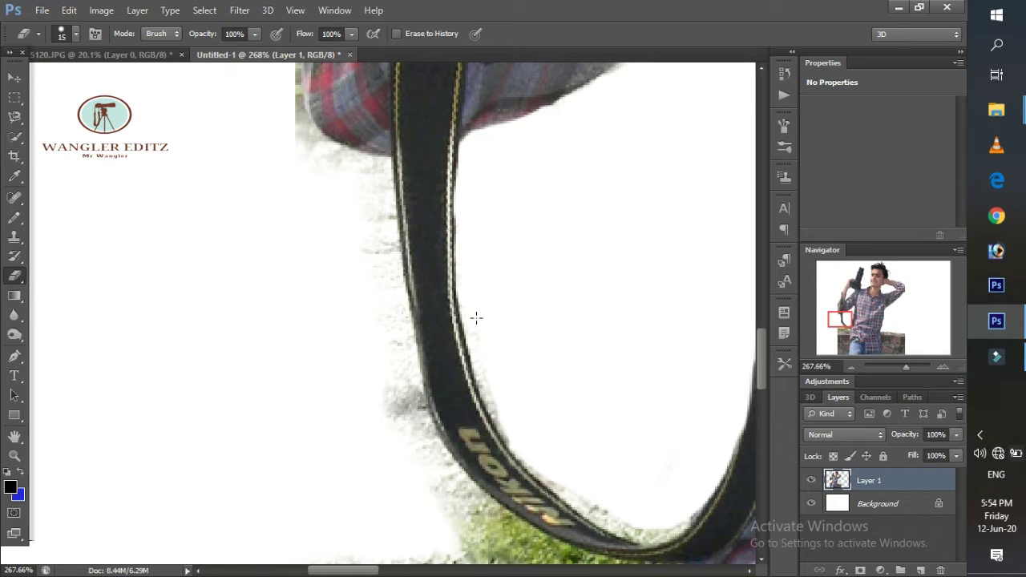
key("ctrl+z")
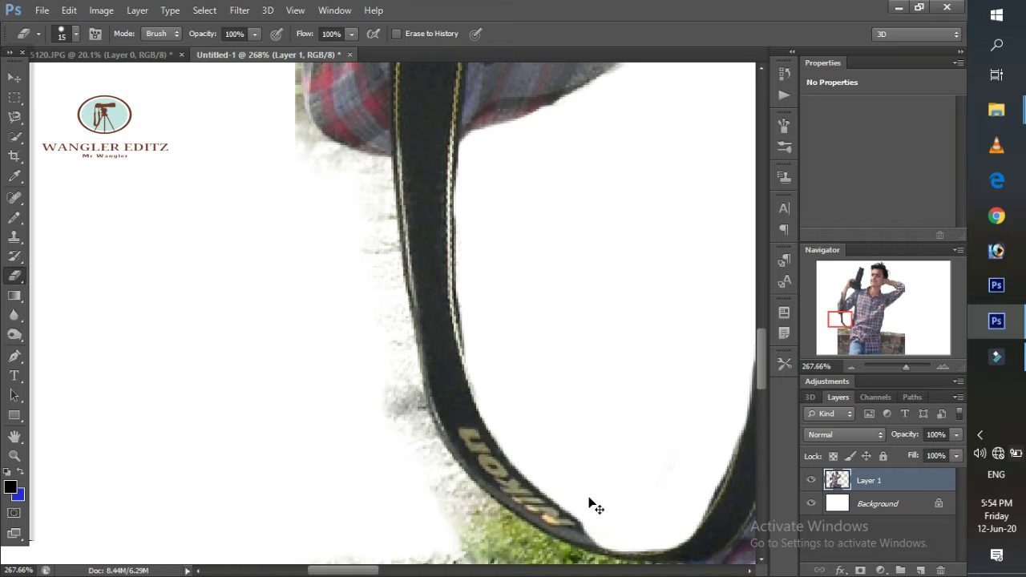
scroll(592, 503, "down", 5)
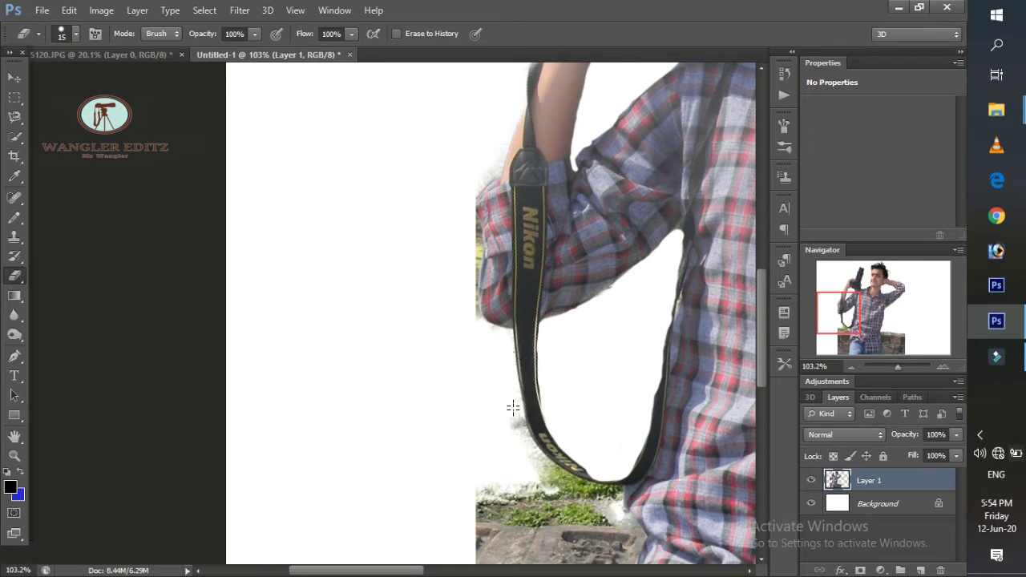
Step: With a 45 px eraser, erase leftover background near the wall top and below the strap
right_click(537, 512)
mouse_move(533, 512)
left_mouse_down()
mouse_move(493, 509)
mouse_move(553, 524)
left_mouse_up()
scroll(534, 496, "up", 2)
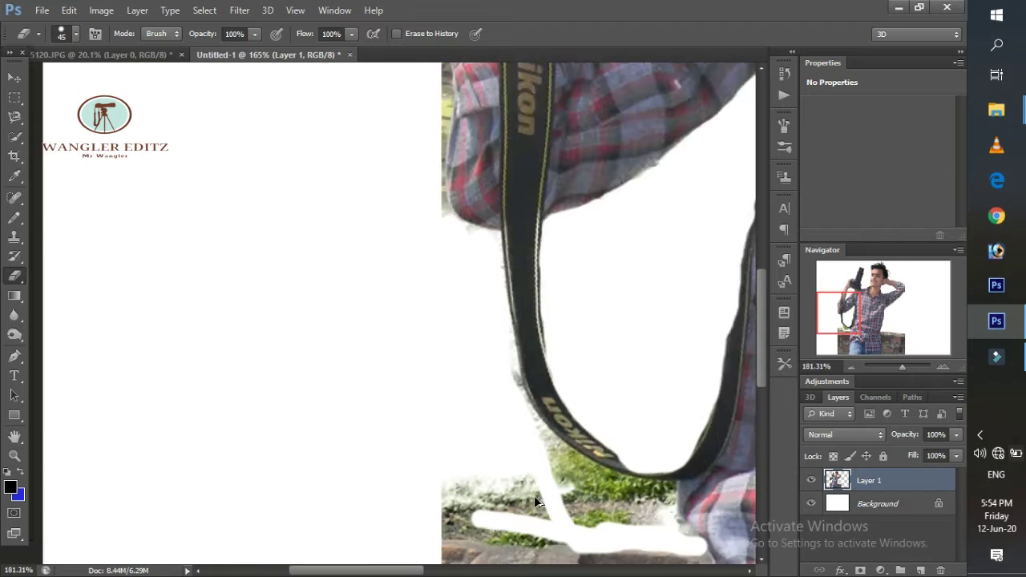
scroll(534, 495, "up", 2)
mouse_move(572, 458)
left_mouse_down()
mouse_move(423, 403)
mouse_move(538, 367)
left_mouse_up()
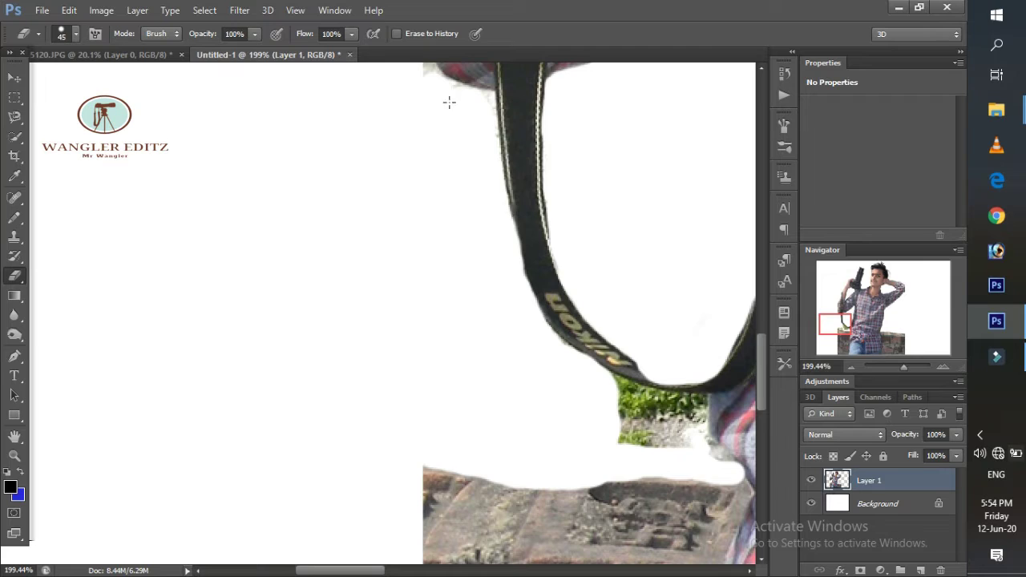
Step: Clear the remaining grass under the strap and along the shirt edge
scroll(448, 101, "up", 3)
scroll(389, 115, "up", 2)
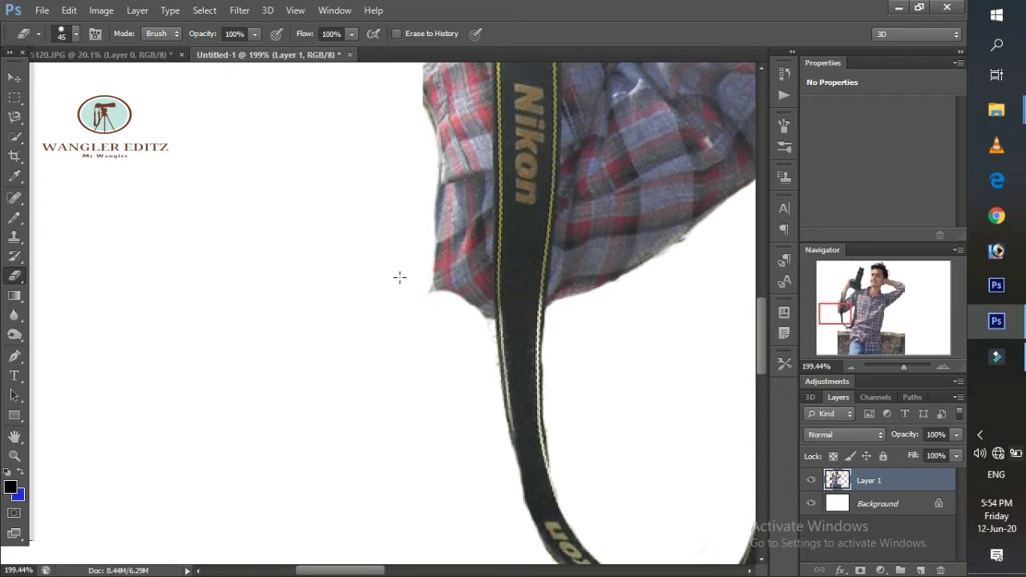
scroll(481, 99, "up", 3)
scroll(483, 183, "up", 1)
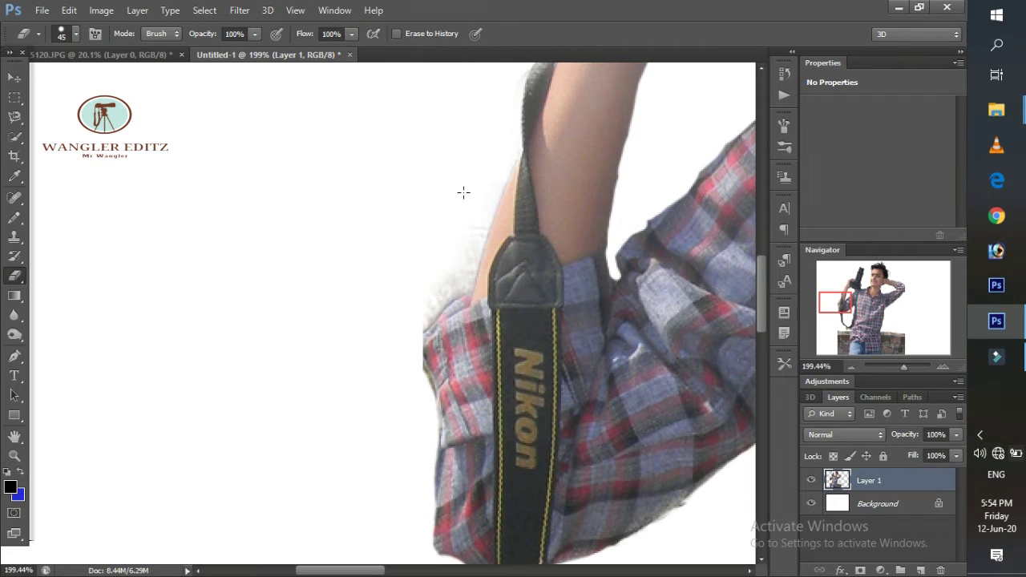
scroll(397, 256, "down", 4)
scroll(236, 414, "up", 3)
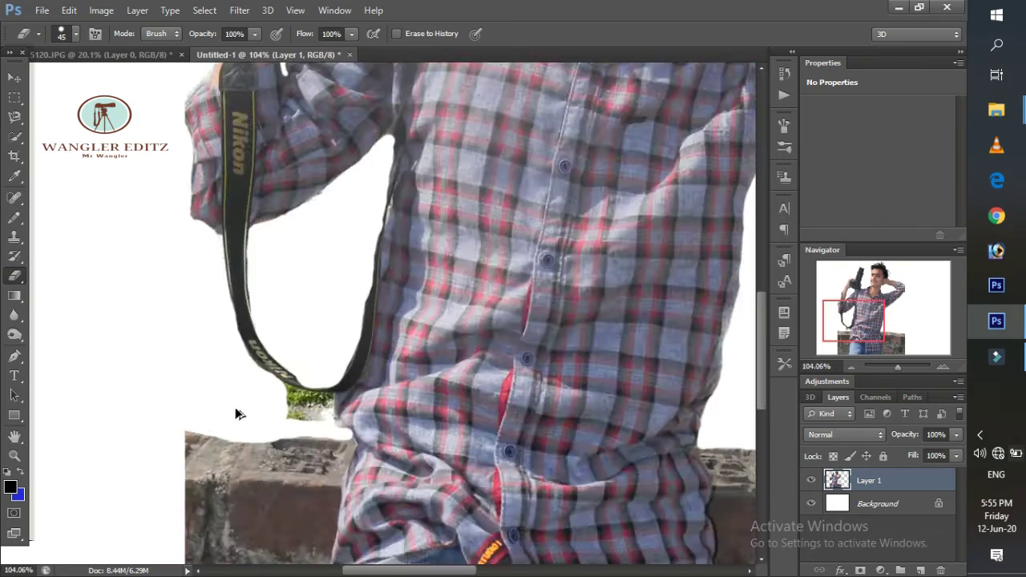
scroll(433, 424, "up", 2)
left_click_drag(433, 424, 320, 407)
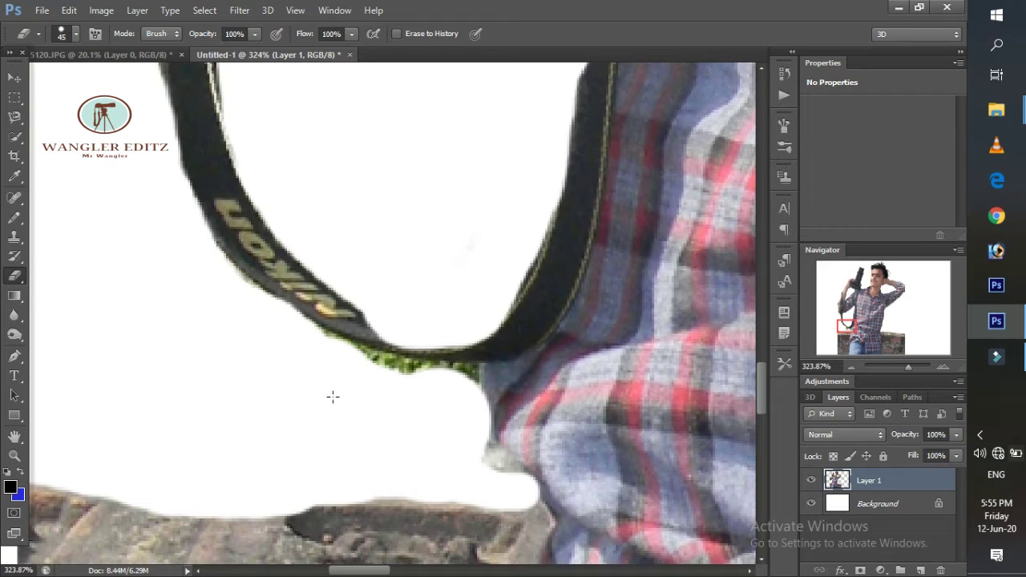
left_click_drag(402, 406, 450, 414)
mouse_move(301, 394)
left_mouse_down()
mouse_move(481, 474)
mouse_move(332, 457)
left_mouse_up()
Step: Zoom out and shift the cut-out figure to the right on the canvas
scroll(270, 417, "down", 3)
scroll(281, 373, "down", 3)
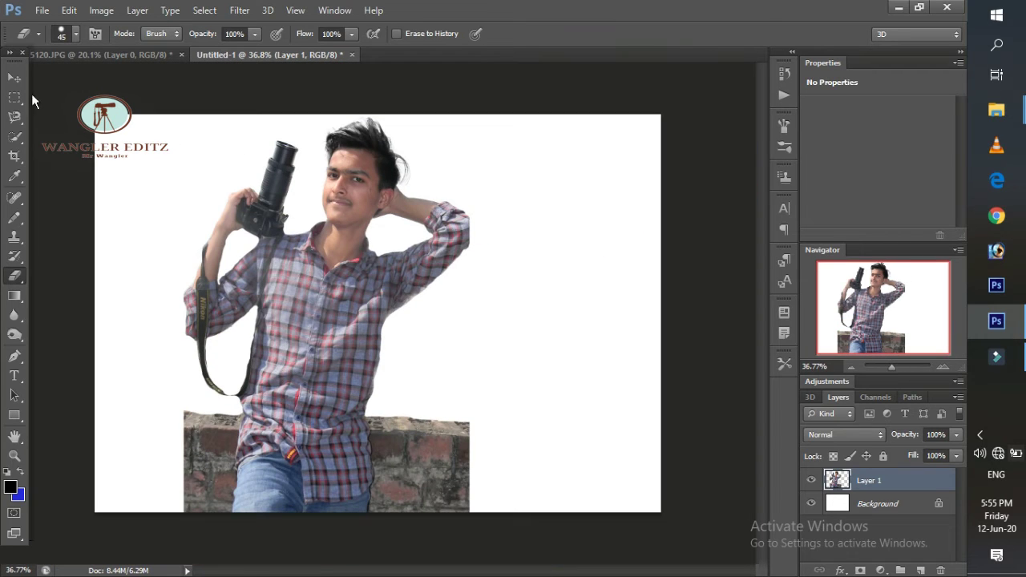
key("v")
left_click_drag(367, 264, 438, 263)
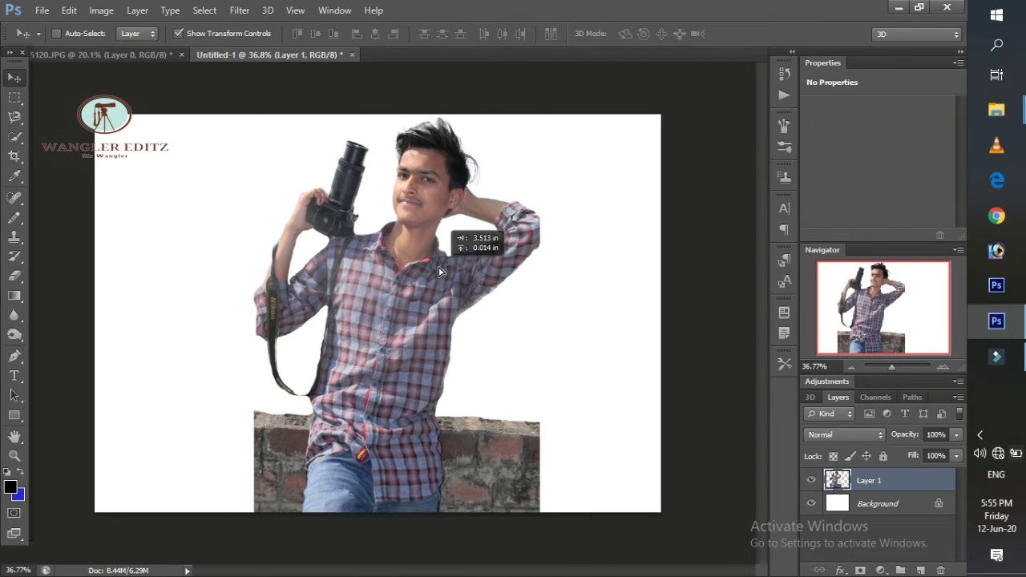
Step: Switch to the original JPG photo document and browse the Filter menu
left_click(153, 56)
key("w")
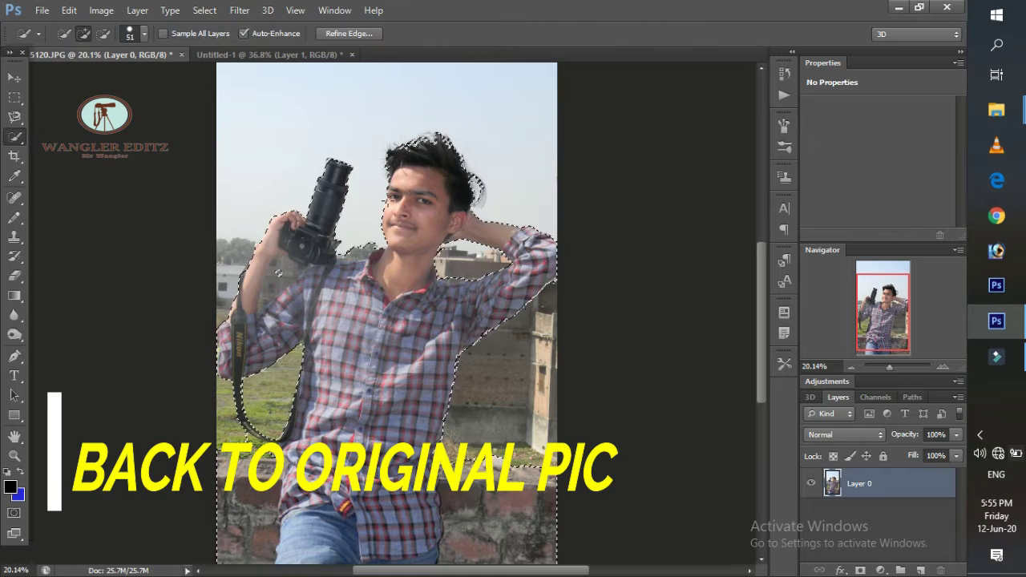
key("v")
left_click(240, 10)
mouse_move(290, 104)
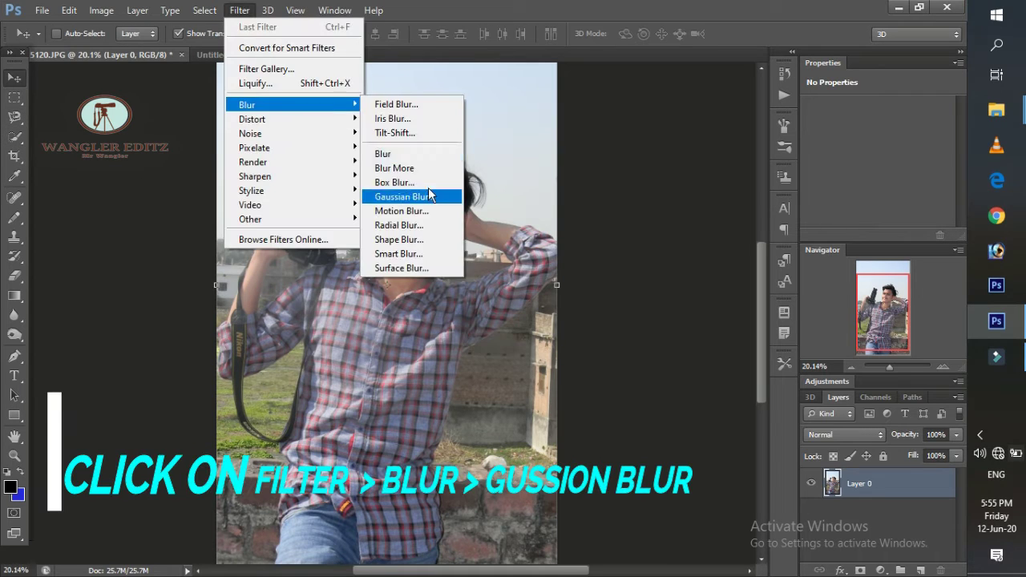
left_click(431, 195)
Step: Apply a Gaussian Blur of roughly 19.6 px radius to the photo
left_click(295, 11)
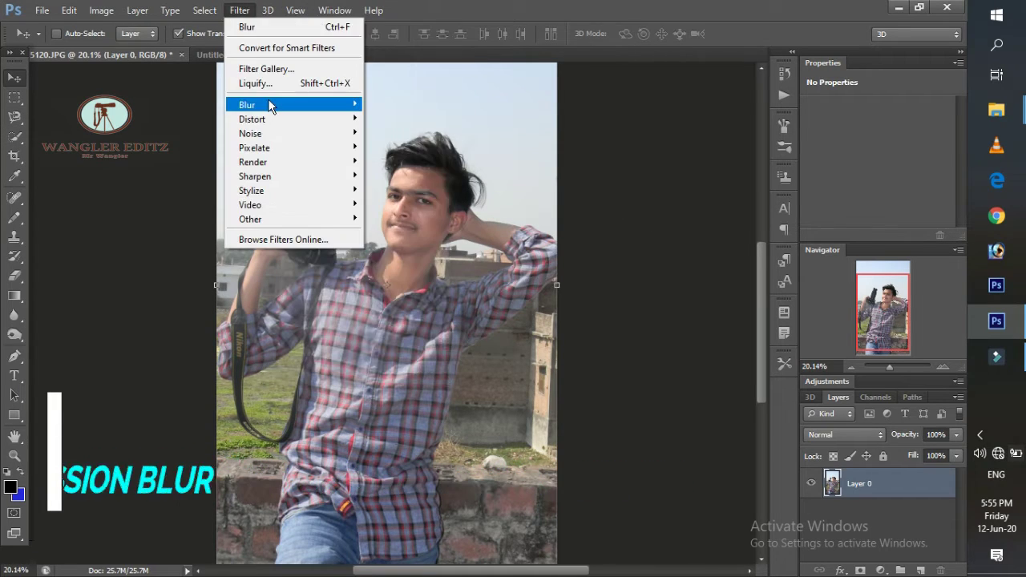
left_click(425, 197)
mouse_move(635, 309)
left_mouse_down()
mouse_move(649, 309)
mouse_move(639, 310)
left_mouse_up()
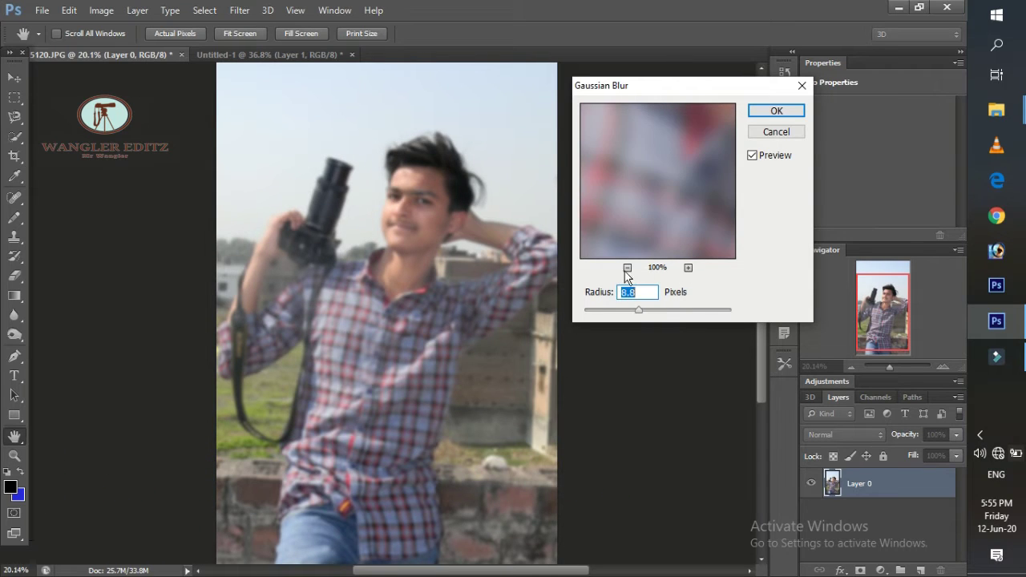
left_click(627, 268)
left_click(628, 267)
left_click(687, 268)
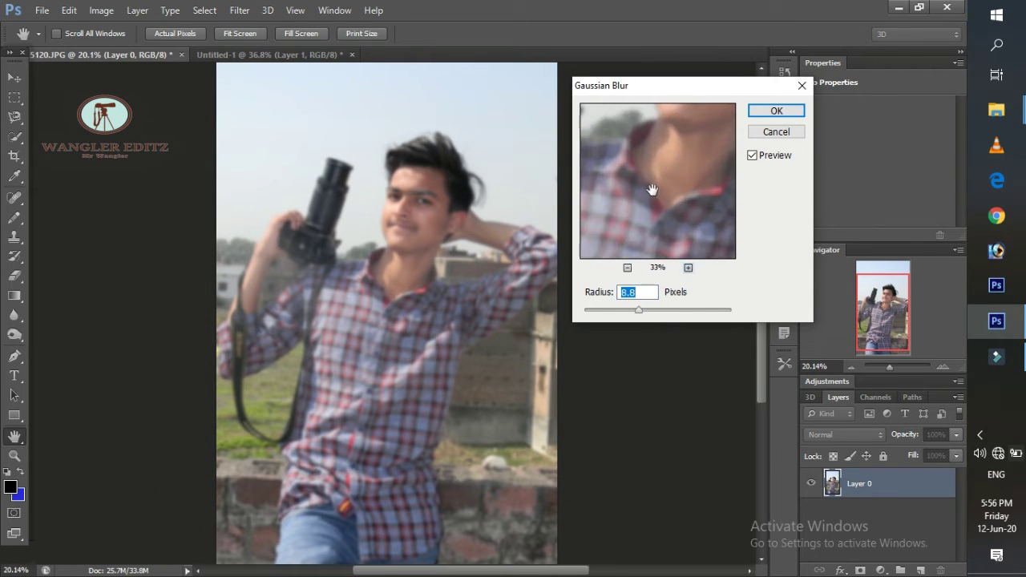
mouse_move(643, 319)
left_mouse_down()
mouse_move(642, 309)
mouse_move(647, 317)
left_mouse_up()
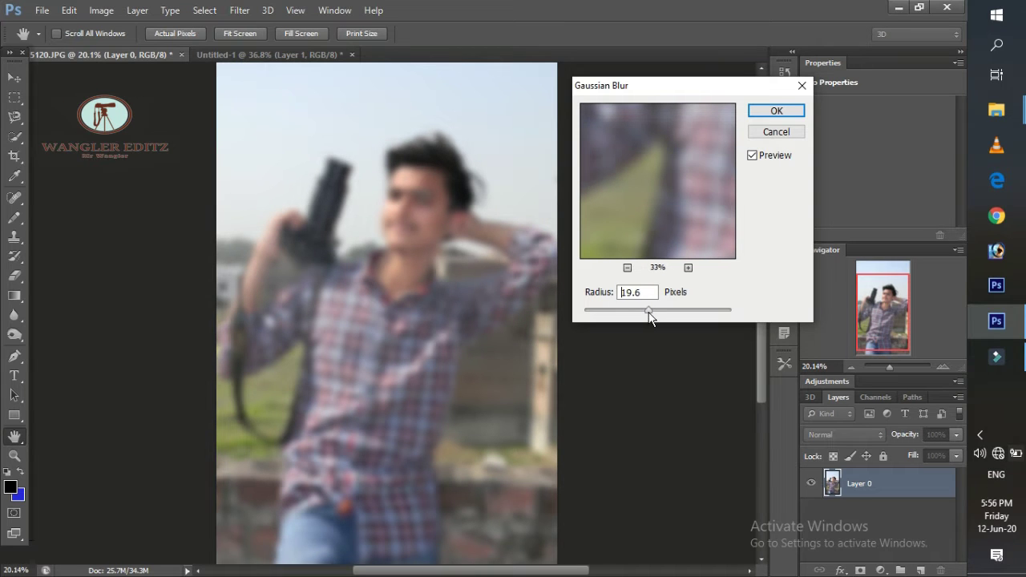
left_click(776, 112)
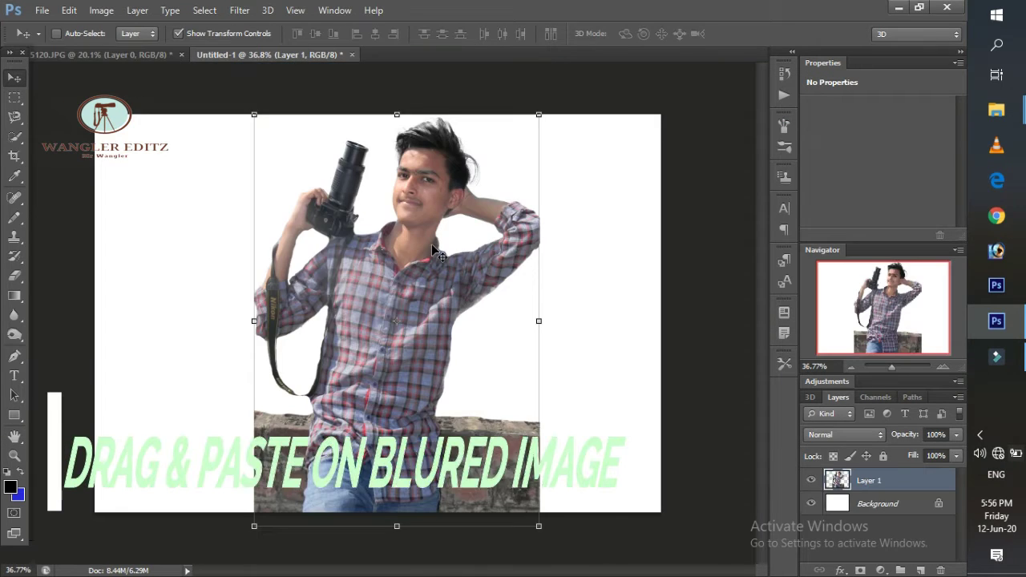
Step: Move the sharp man cut-out onto the blurred photo and enlarge it with Free Transform
mouse_move(436, 216)
left_mouse_down()
mouse_move(136, 58)
mouse_move(381, 284)
left_mouse_up()
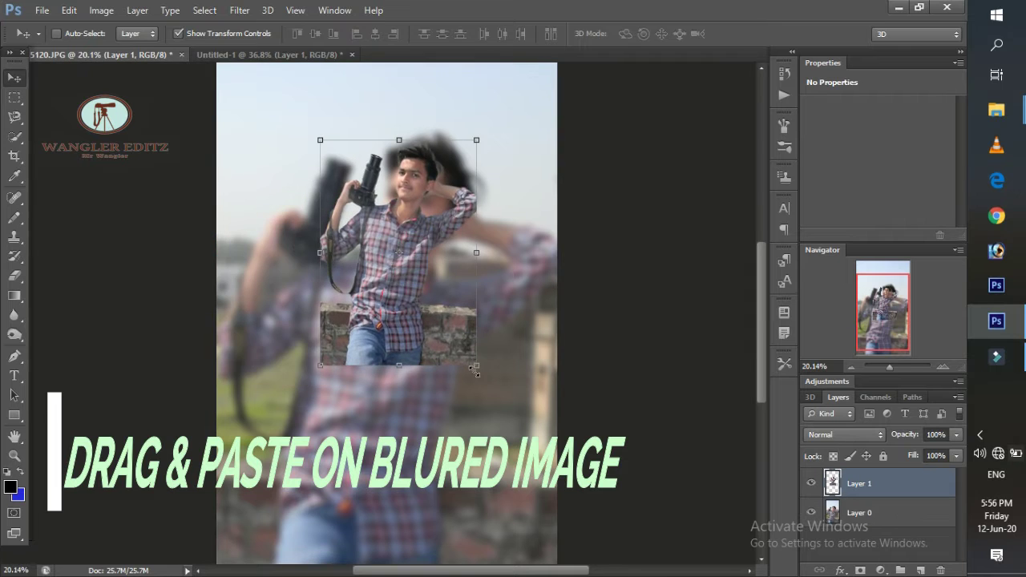
mouse_move(443, 373)
left_mouse_down()
mouse_move(488, 430)
mouse_move(505, 540)
left_mouse_up()
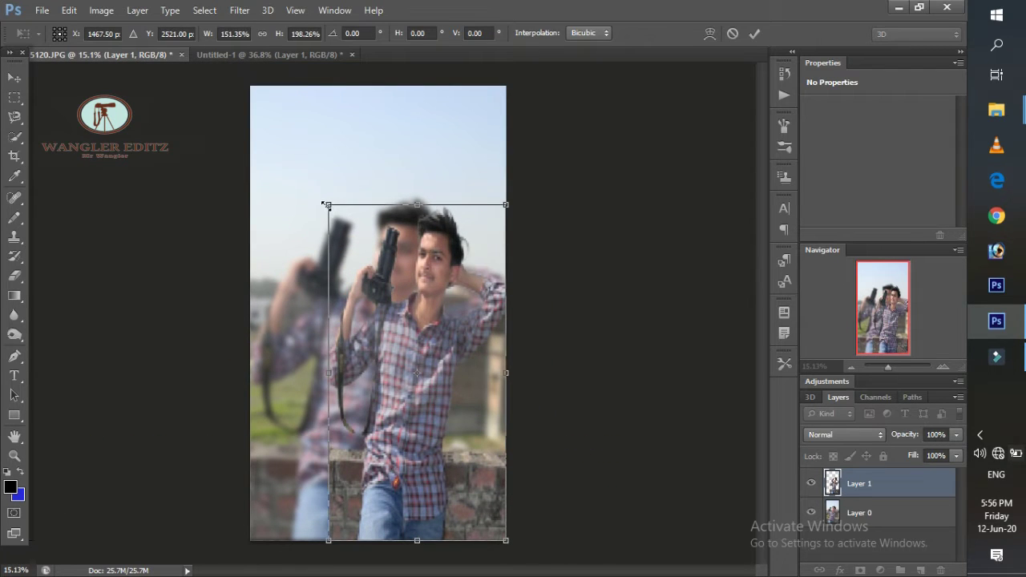
left_click_drag(324, 203, 243, 195)
left_click(754, 33)
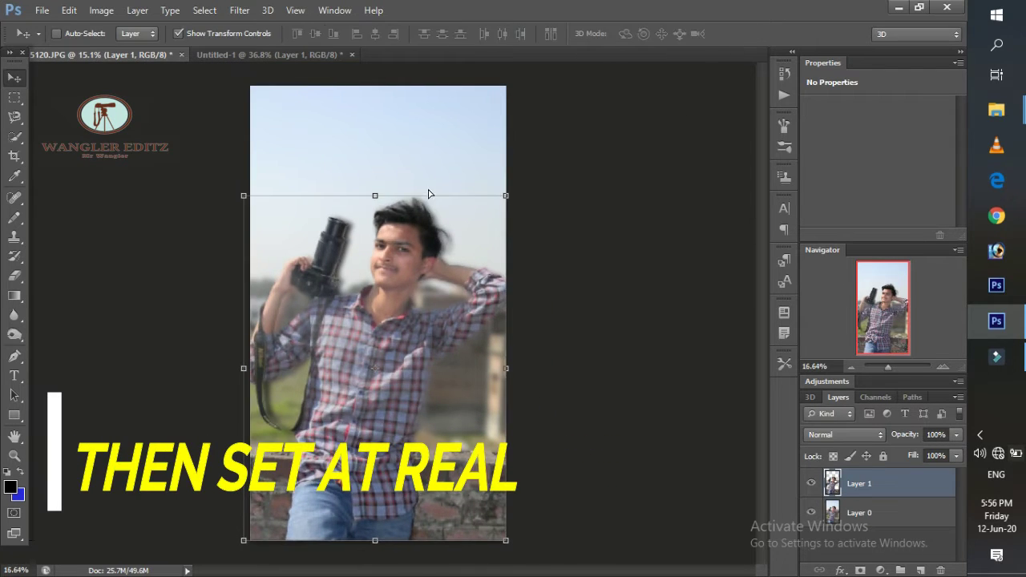
scroll(428, 194, "up", 3)
scroll(428, 184, "down", 2)
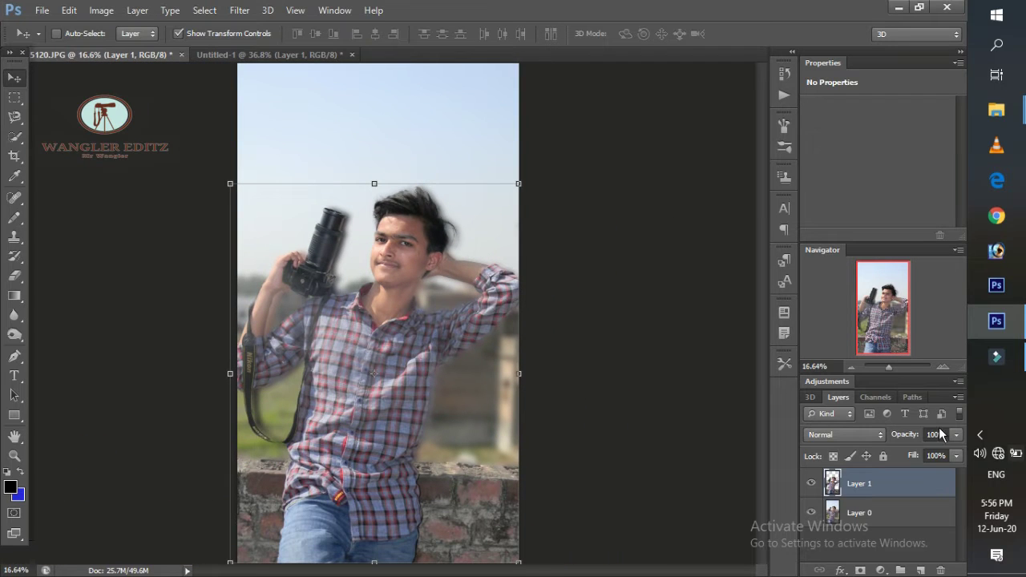
Step: Fade Layer 1 to 35% opacity and resize it to line up exactly with Layer 0
left_click_drag(937, 448, 907, 452)
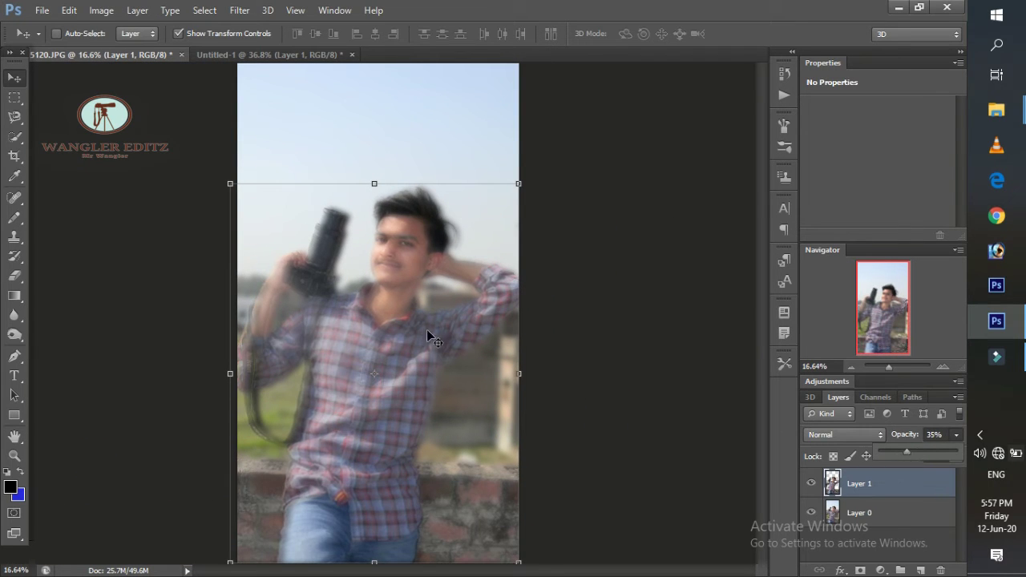
left_click_drag(224, 179, 231, 183)
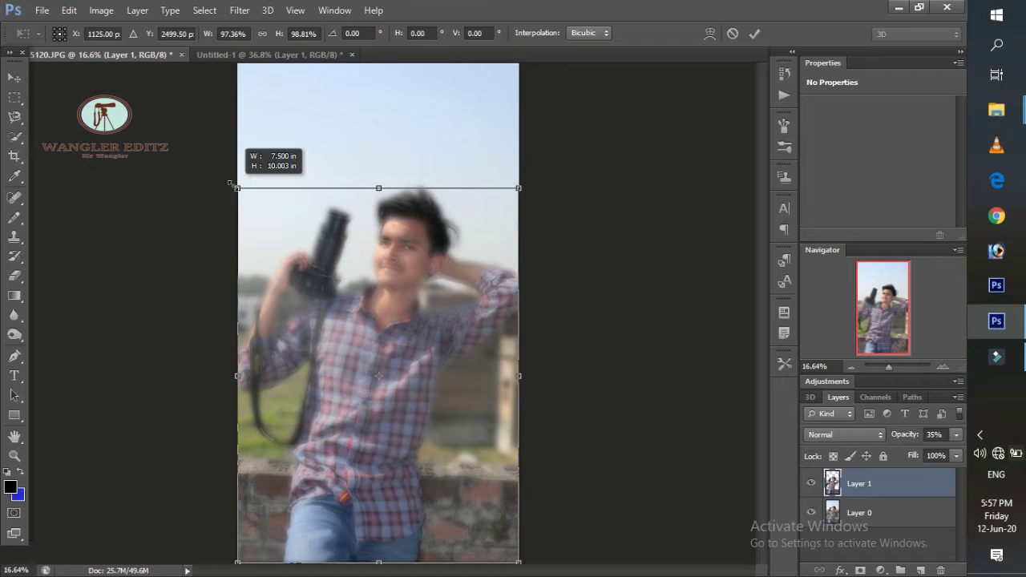
left_click_drag(378, 188, 380, 181)
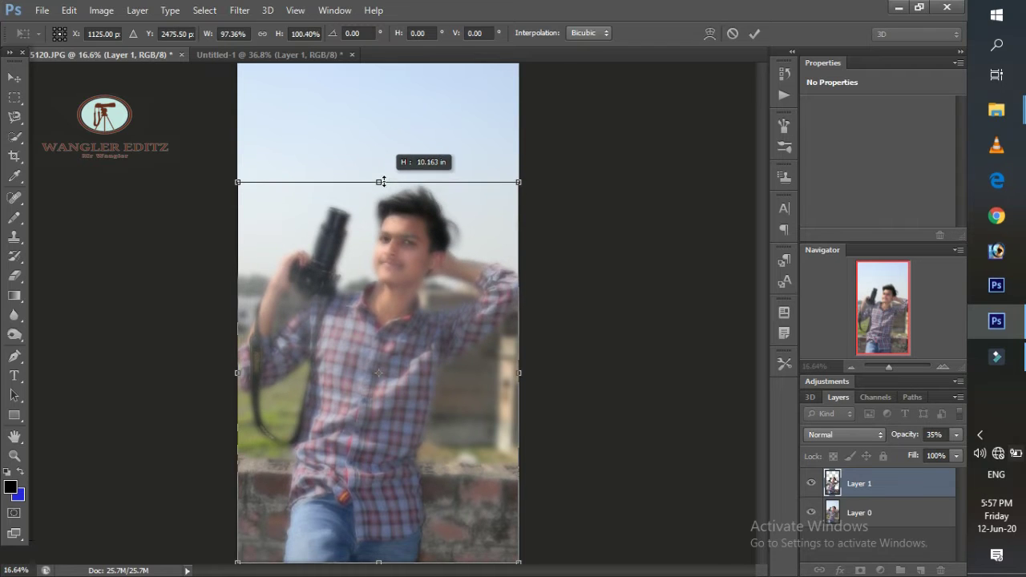
left_click(752, 32)
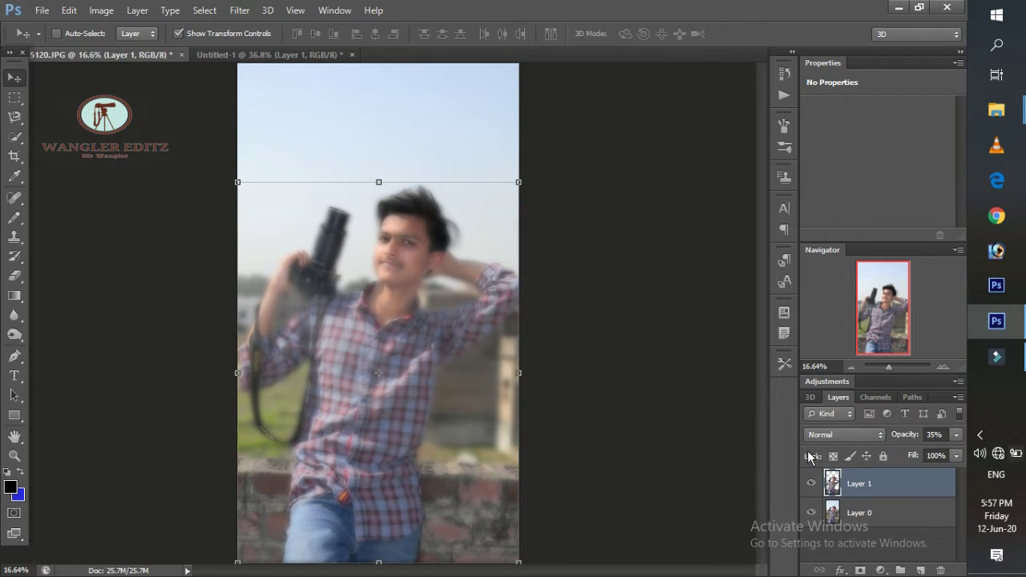
Step: Return Layer 1 to 100% opacity
left_click_drag(937, 458, 969, 454)
scroll(430, 200, "up", 3)
scroll(332, 217, "up", 2)
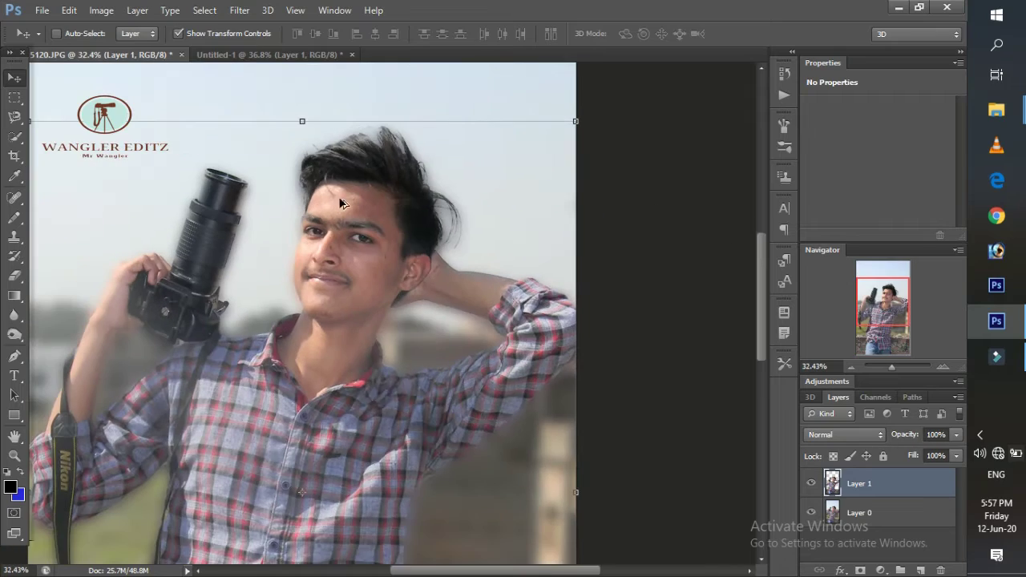
scroll(93, 264, "up", 2)
scroll(120, 257, "down", 3)
scroll(238, 280, "down", 1)
scroll(117, 280, "down", 1)
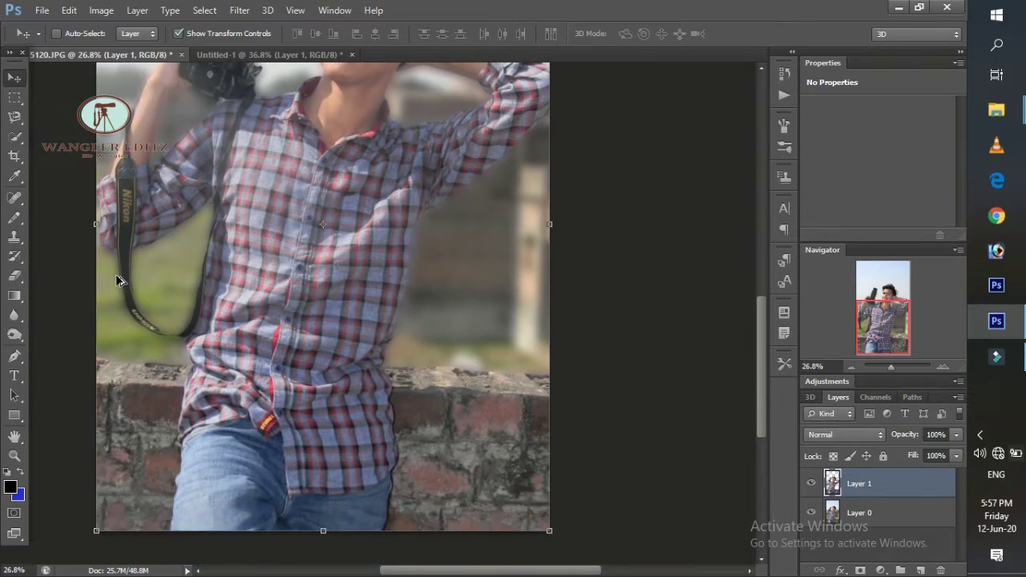
scroll(120, 272, "down", 1)
scroll(172, 192, "up", 2)
scroll(165, 179, "down", 1)
scroll(165, 179, "up", 2)
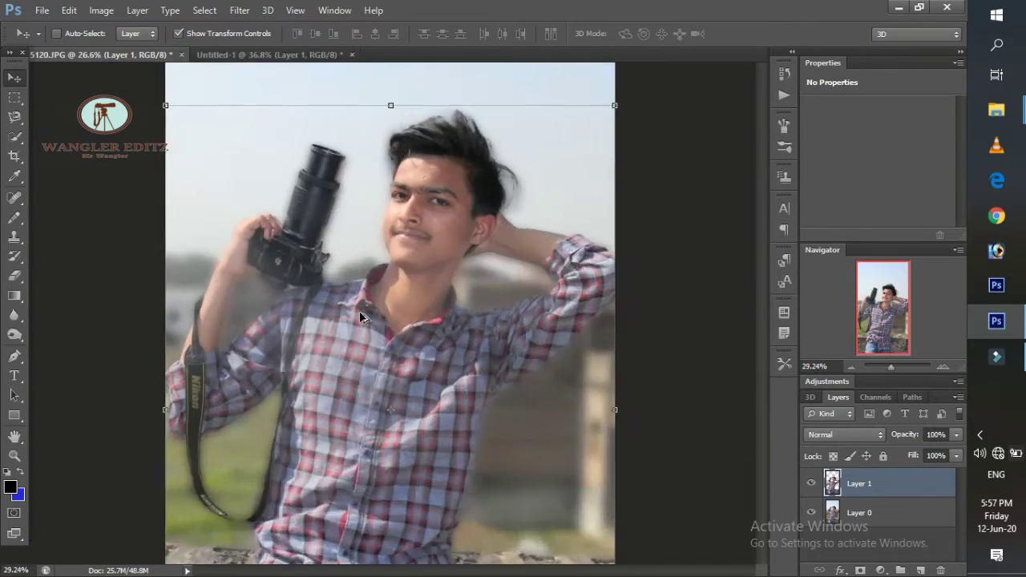
scroll(552, 266, "down", 3)
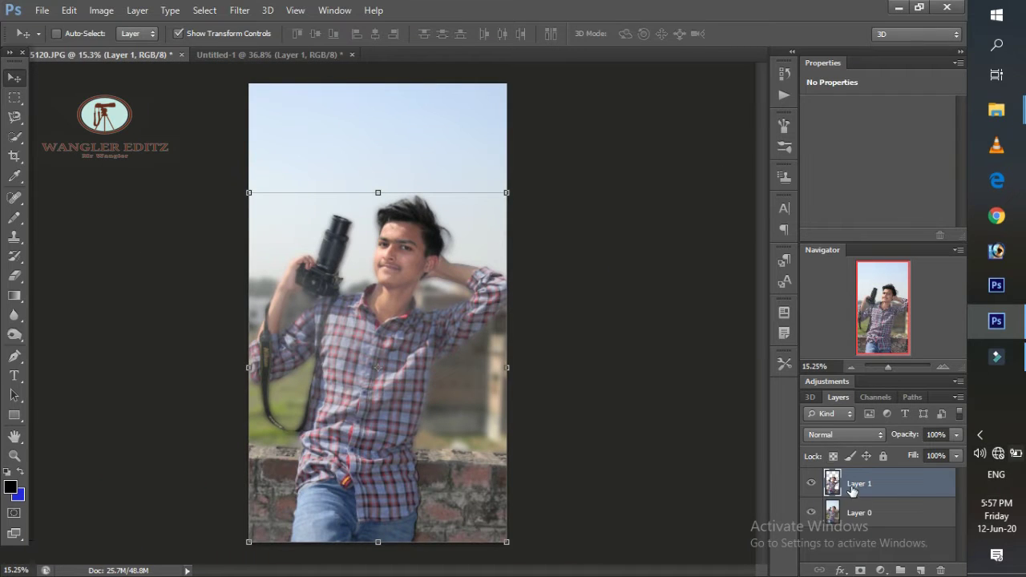
Step: Select Layer 1 and Layer 0 together and bring up the layer context menu
left_click(853, 513, "shift")
right_click(858, 501)
left_click(749, 340)
Step: Merge the two layers, dismiss the no-layers-selected warning, and add a Brightness/Contrast adjustment
left_click(719, 396)
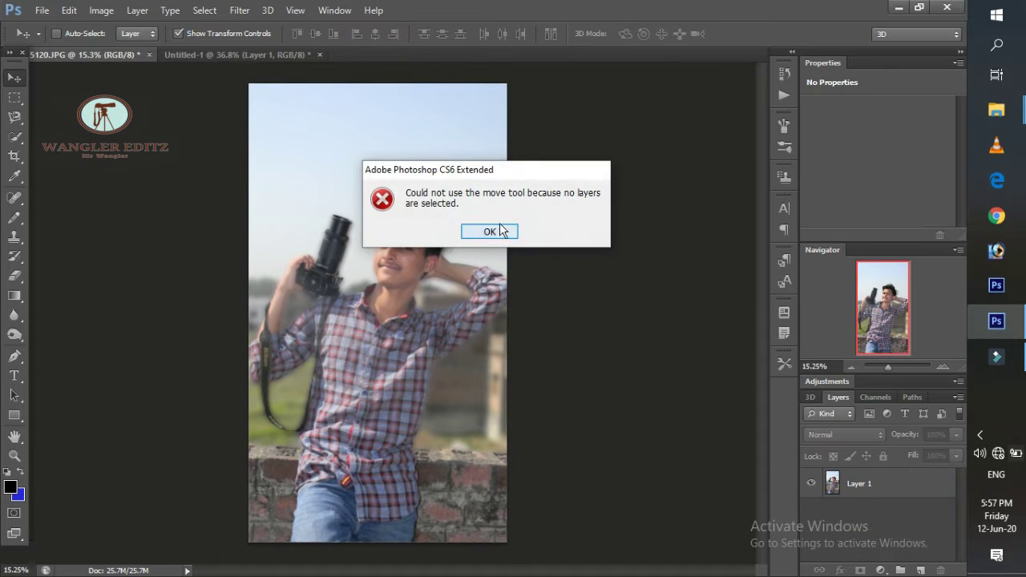
left_click(502, 230)
left_click(826, 381)
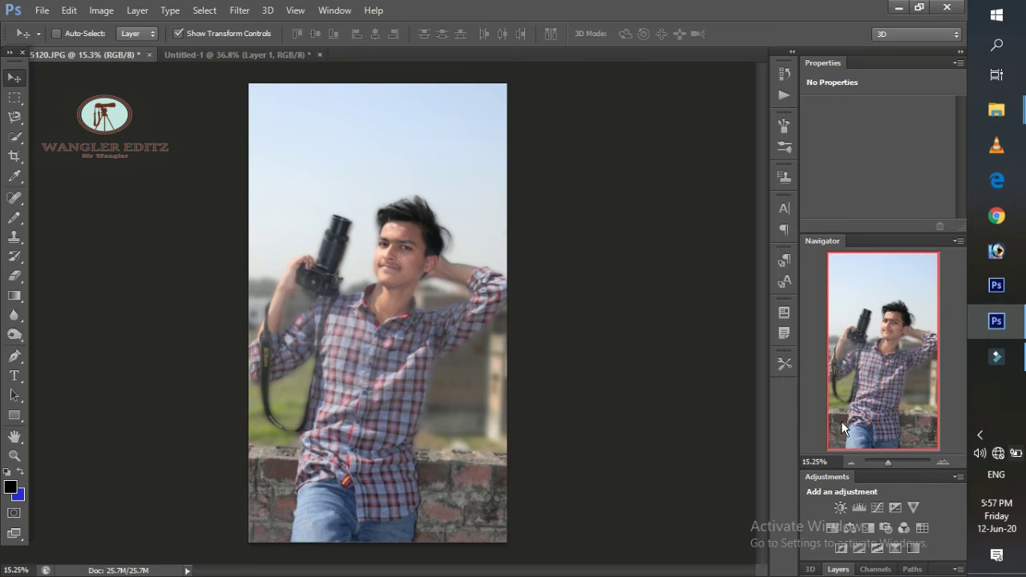
left_click(840, 507)
Step: Try Brightness 33, then delete the Brightness/Contrast adjustment and confirm with Yes
left_click(889, 462)
mouse_move(876, 144)
left_mouse_down()
mouse_move(892, 148)
mouse_move(892, 181)
left_mouse_up()
left_click(939, 226)
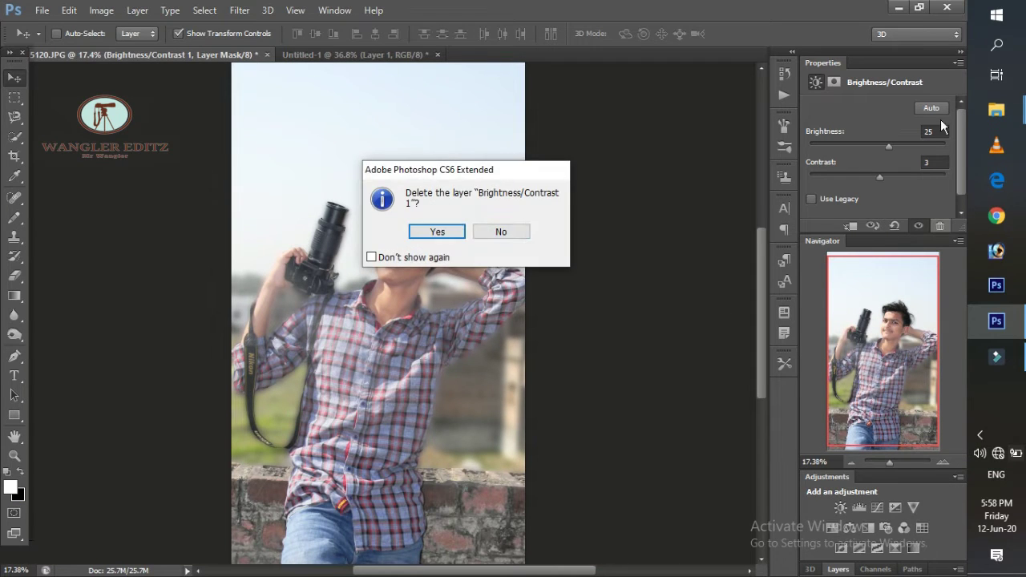
left_click(462, 233)
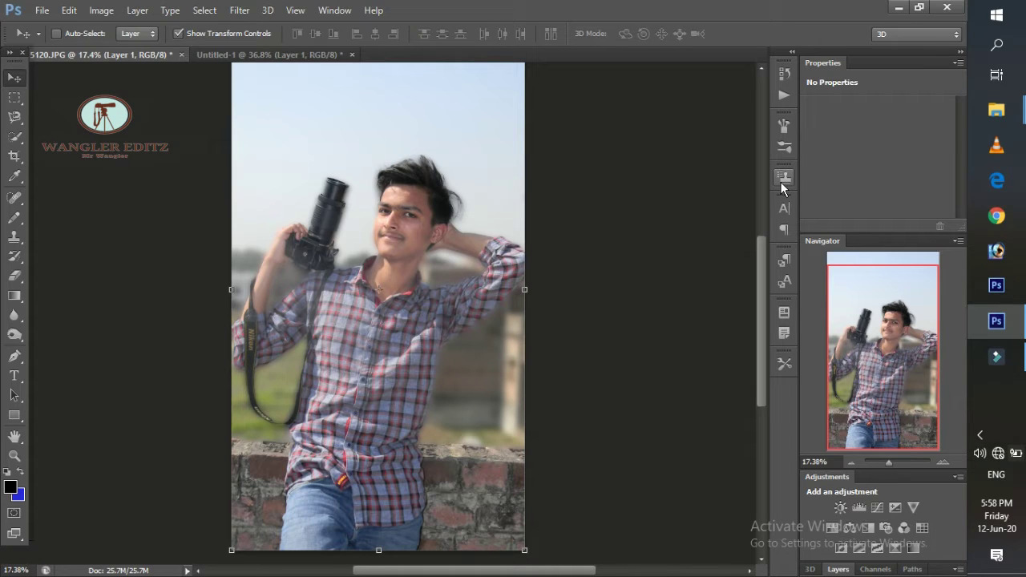
Step: Expand the Layers panel to show the single merged Layer 1
left_click(837, 569)
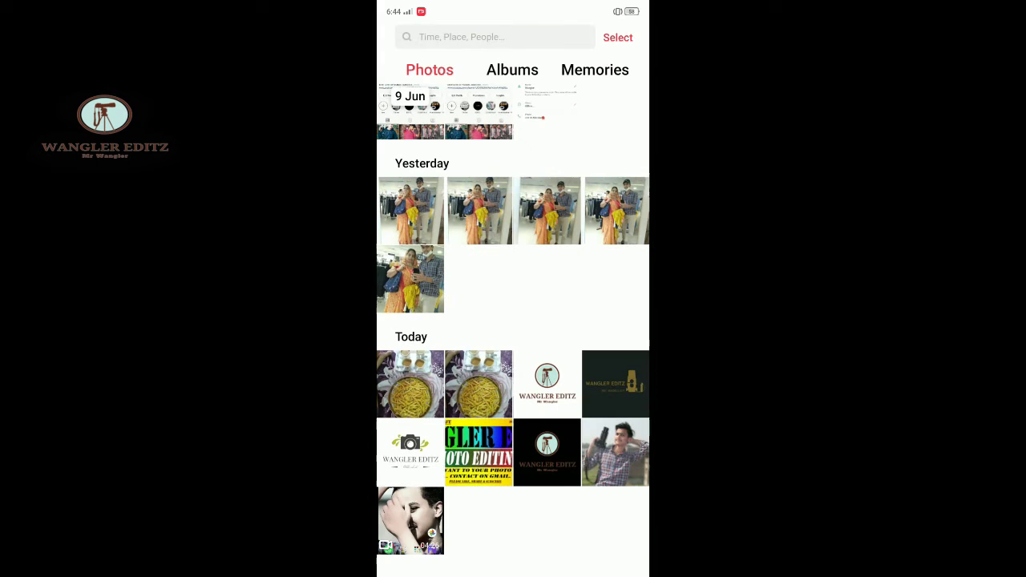
Step: Open the man-with-camera photo from Today in the Gallery and import it into Lightroom
left_click(615, 451)
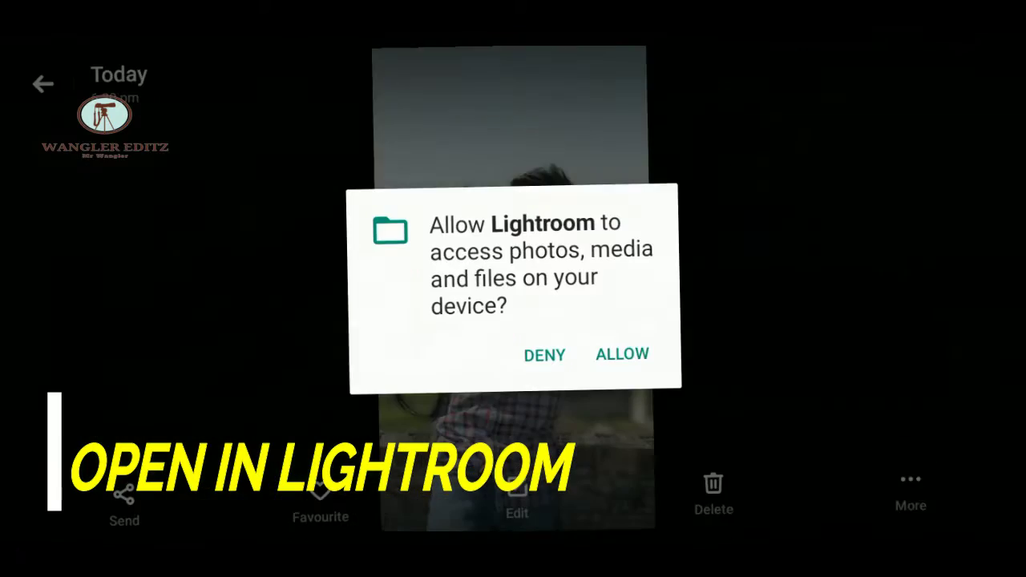
left_click(612, 328)
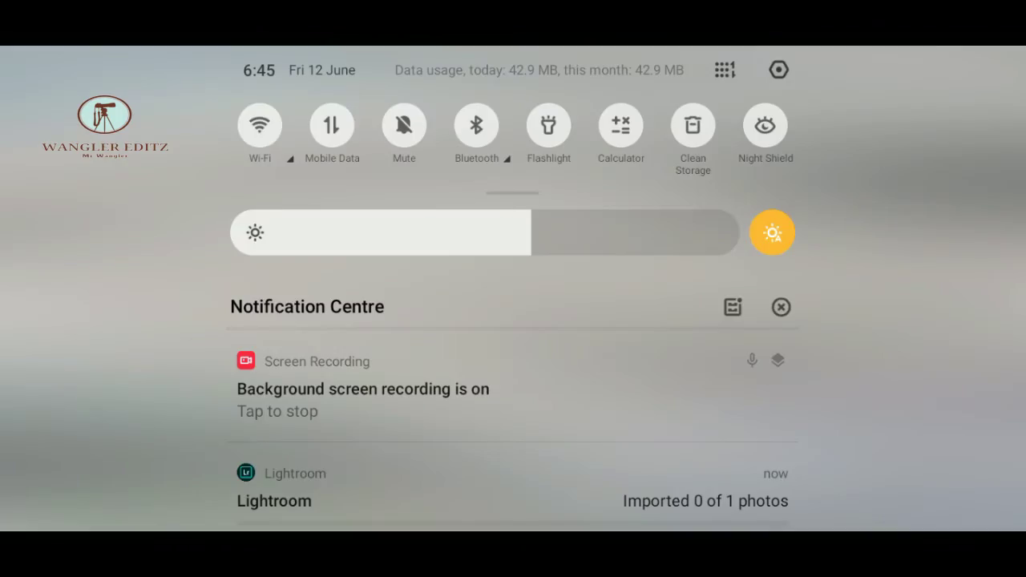
left_click_drag(847, 327, 847, 165)
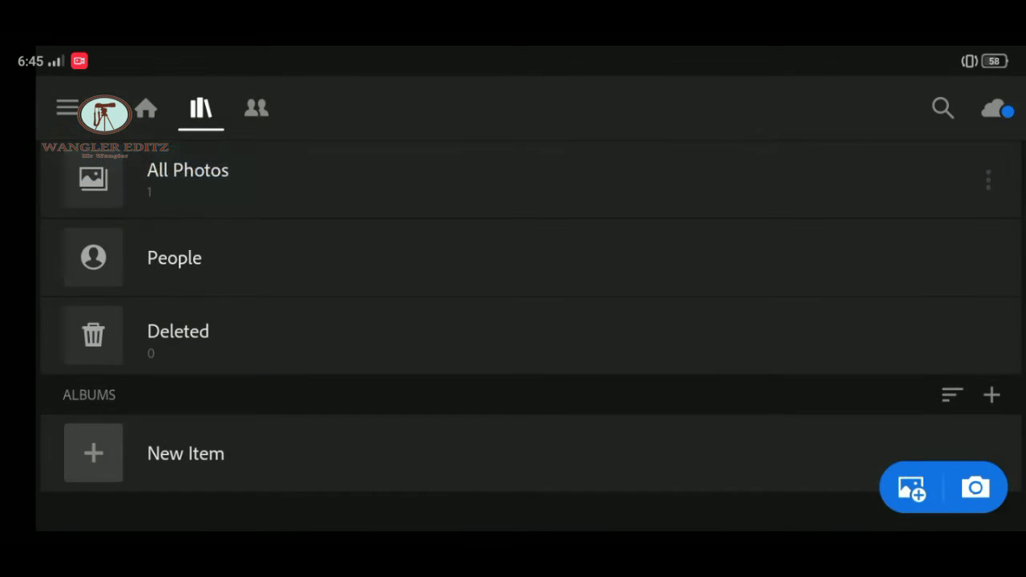
Step: Open the imported photo from All Photos for editing and skip the tour
left_click(188, 176)
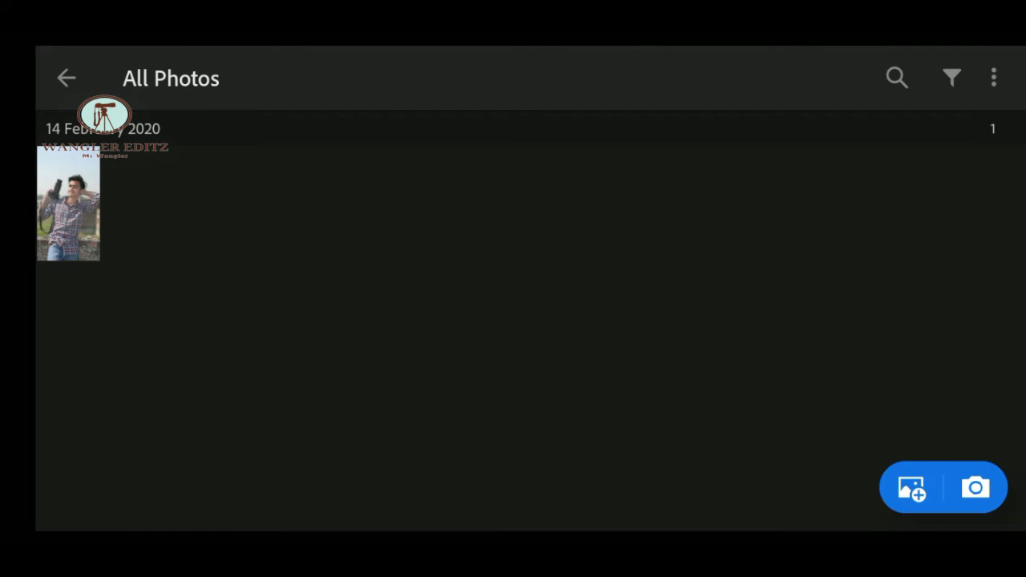
left_click(68, 203)
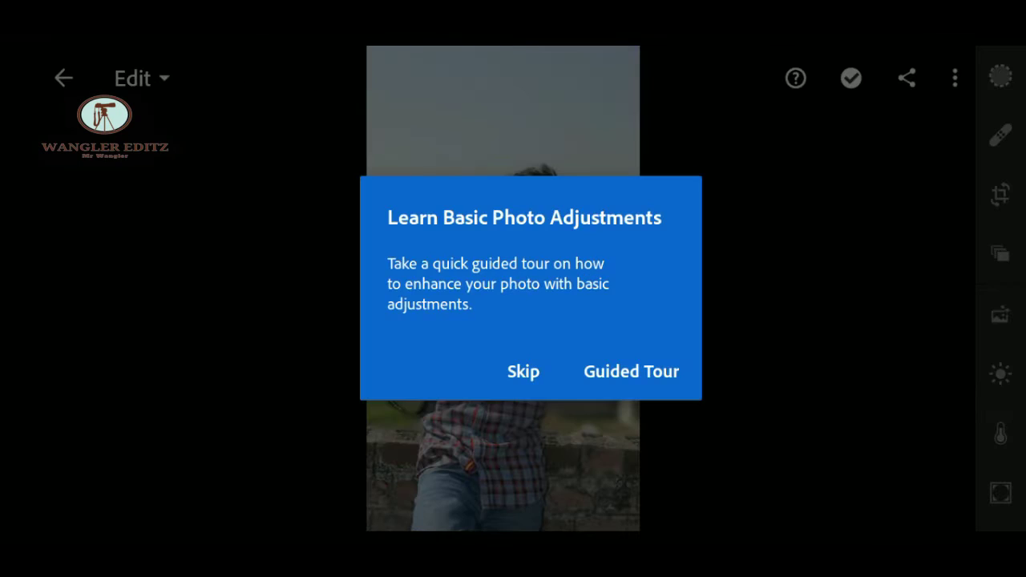
left_click(522, 371)
Step: Set Light to Exposure 1.18 EV, Contrast 32, Highlights -58, Shadows 34 and Blacks 50
left_click(1000, 373)
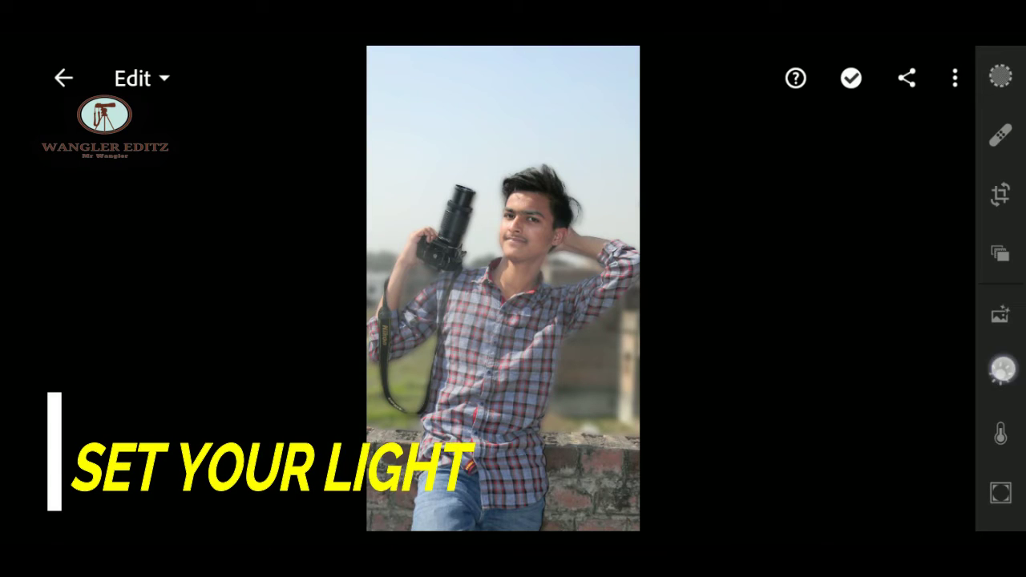
mouse_move(854, 155)
left_mouse_down()
mouse_move(723, 258)
mouse_move(858, 241)
mouse_move(849, 241)
left_mouse_up()
left_click_drag(801, 275, 713, 293)
mouse_move(801, 334)
left_mouse_down()
mouse_move(920, 334)
mouse_move(854, 334)
left_mouse_up()
mouse_move(802, 393)
left_mouse_down()
mouse_move(898, 394)
mouse_move(715, 394)
left_mouse_up()
mouse_move(802, 452)
left_mouse_down()
mouse_move(879, 453)
mouse_move(713, 462)
mouse_move(721, 461)
left_mouse_up()
Step: Set Color to Temp -4, Tint -15 and Vibrance 61
left_click(1000, 433)
mouse_move(788, 205)
left_mouse_down()
mouse_move(771, 261)
mouse_move(742, 277)
left_mouse_up()
mouse_move(801, 259)
left_mouse_down()
mouse_move(859, 265)
mouse_move(756, 309)
mouse_move(769, 297)
mouse_move(982, 338)
left_mouse_up()
mouse_move(801, 355)
left_mouse_down()
mouse_move(858, 403)
mouse_move(761, 425)
mouse_move(795, 417)
left_mouse_up()
mouse_move(898, 318)
left_mouse_down()
mouse_move(824, 348)
mouse_move(856, 345)
left_mouse_up()
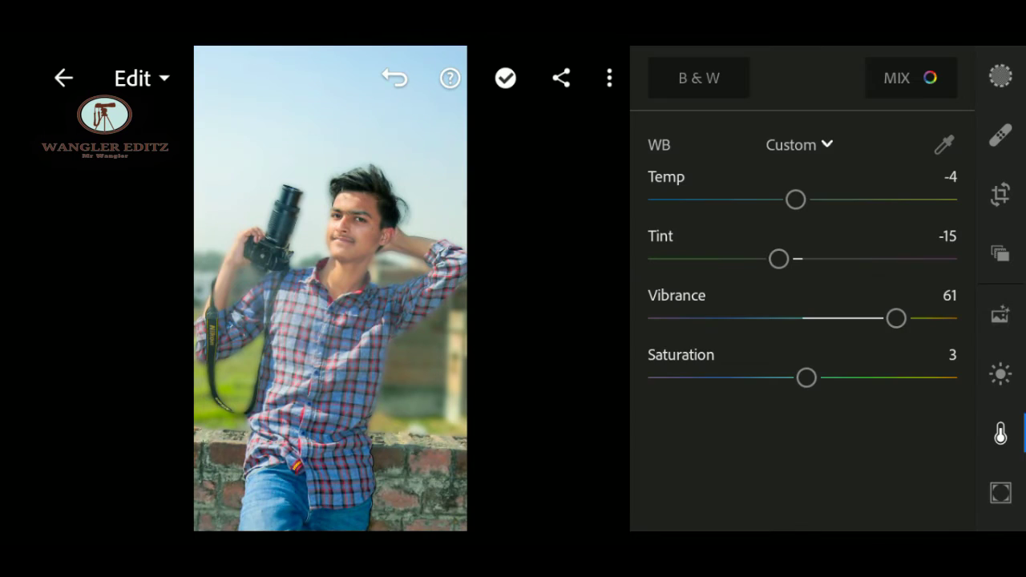
Step: Add Texture 5, then in Color Mix lower one colour's saturation and raise its luminance to 95
left_click(999, 492)
left_click_drag(803, 157, 792, 183)
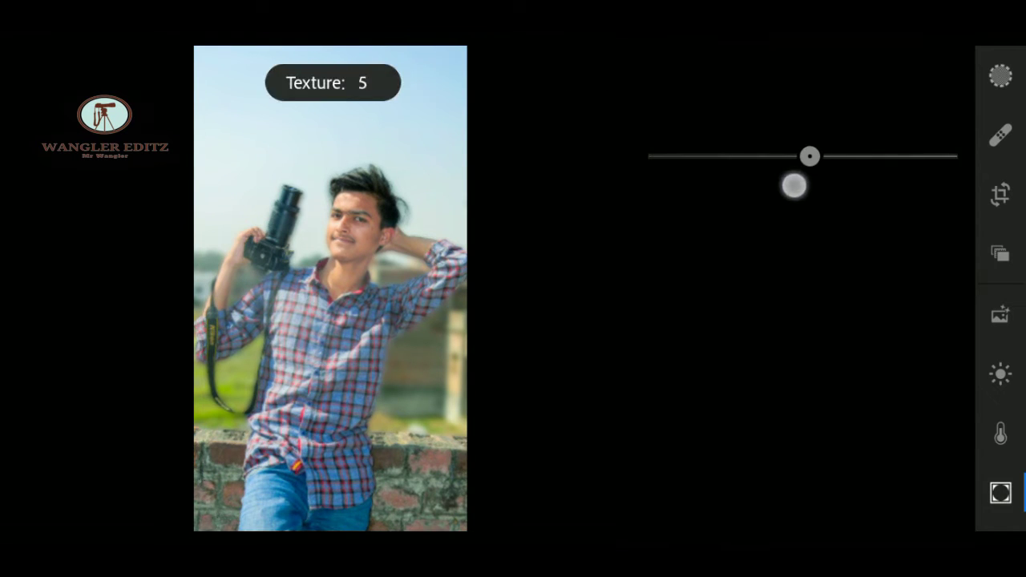
left_click(999, 433)
left_click(910, 77)
left_click_drag(816, 270, 792, 259)
left_click_drag(841, 319, 998, 336)
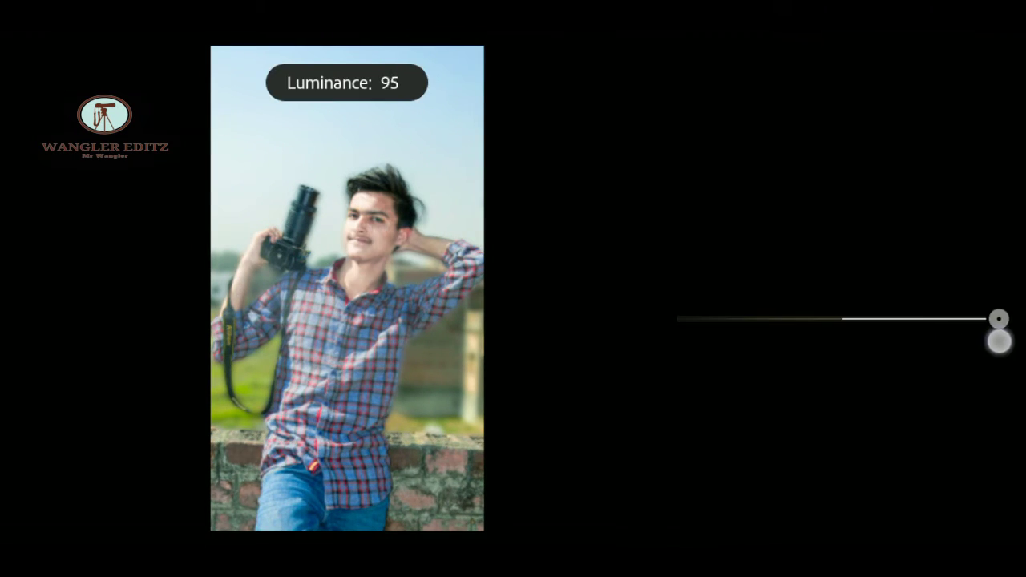
Step: Adjust the red tones to Saturation 15 and a slightly lowered luminance
left_click(698, 130)
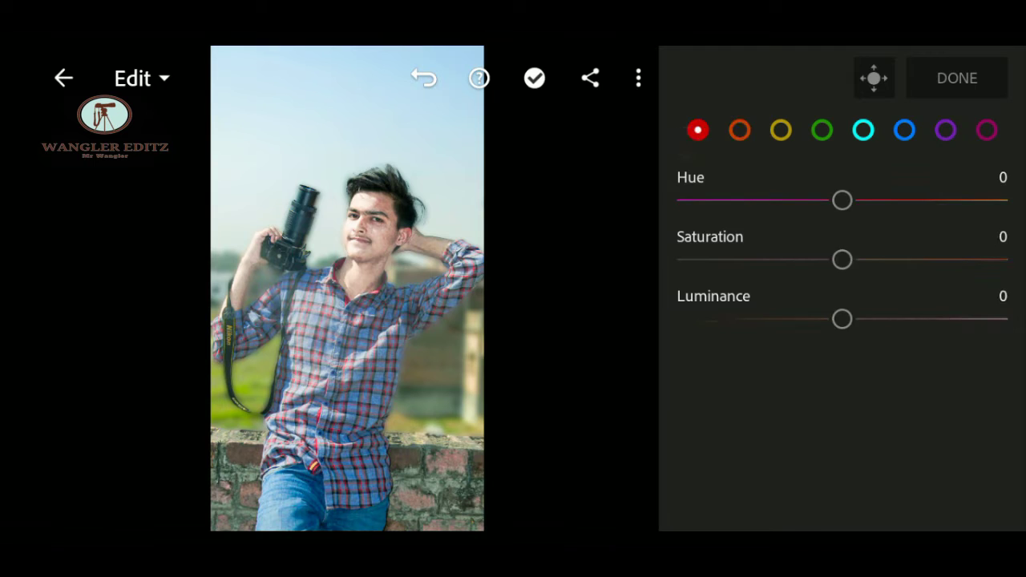
left_click_drag(841, 259, 799, 258)
left_click_drag(842, 319, 975, 319)
left_click_drag(798, 260, 875, 288)
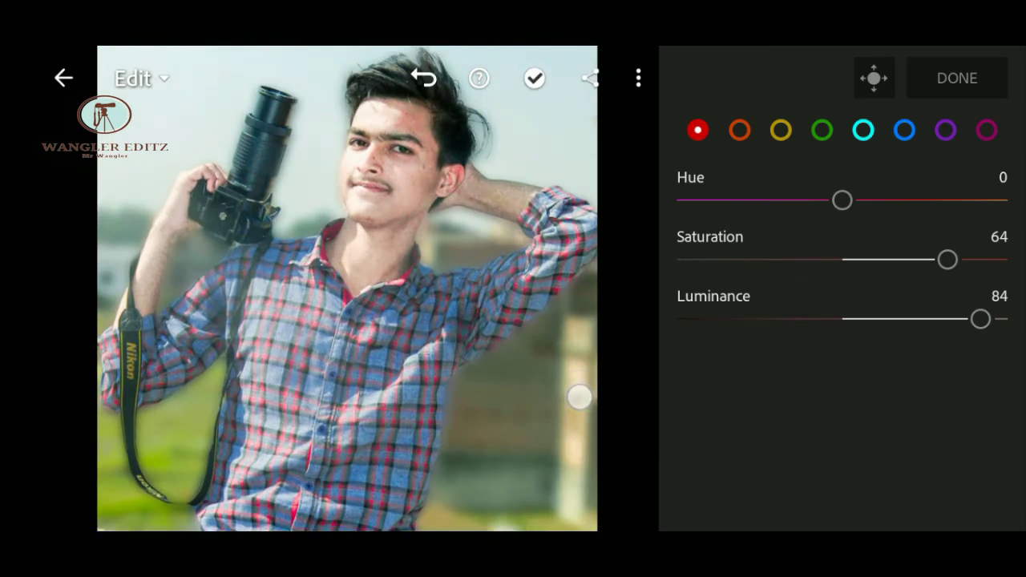
scroll(380, 349, "up", 5)
left_click_drag(948, 259, 866, 259)
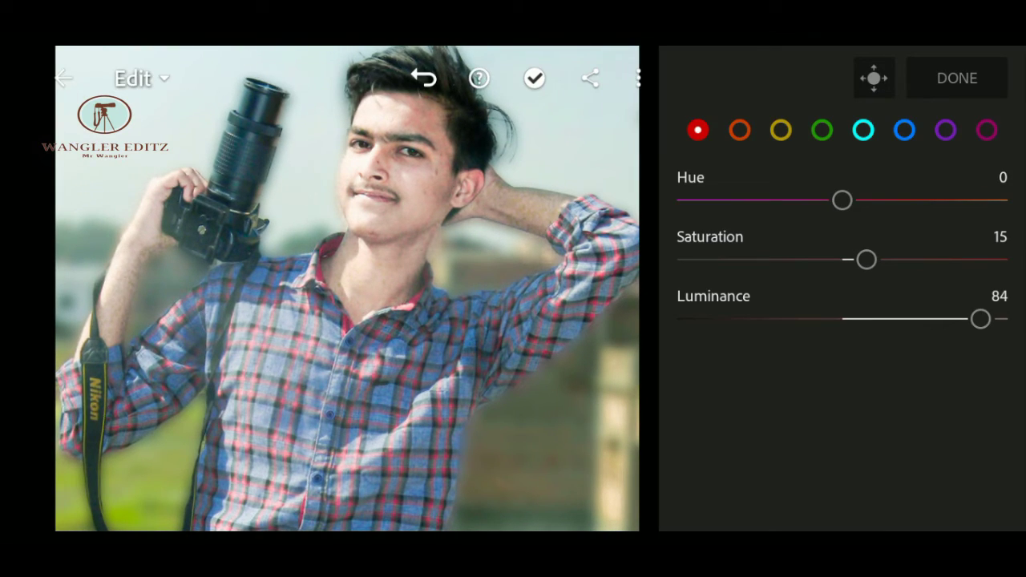
left_click_drag(630, 398, 556, 396)
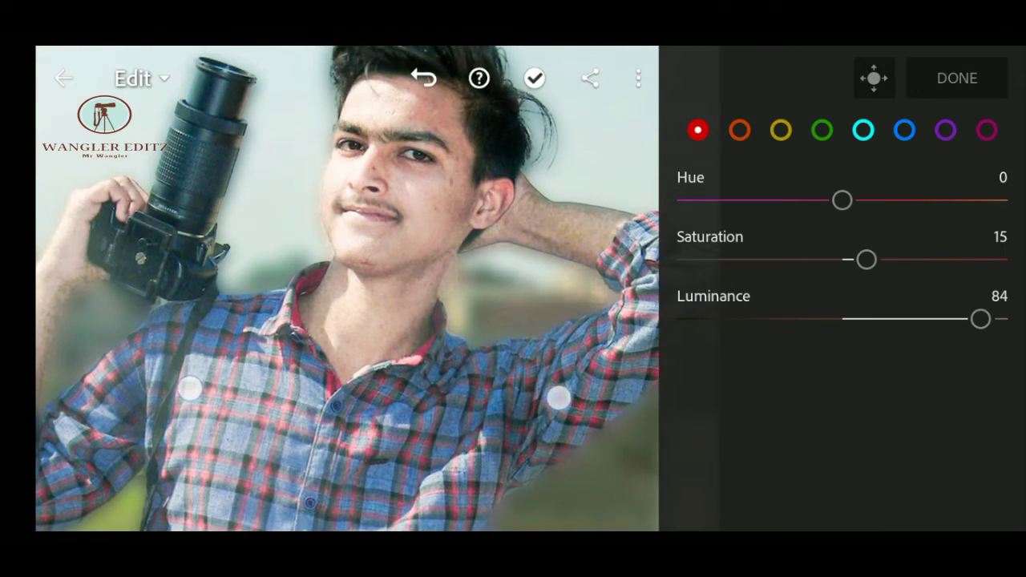
mouse_move(940, 319)
left_mouse_down()
mouse_move(762, 325)
mouse_move(924, 343)
mouse_move(945, 326)
left_mouse_up()
Step: Shift the yellow hue toward green and raise yellow and green saturation and luminance
left_click(780, 130)
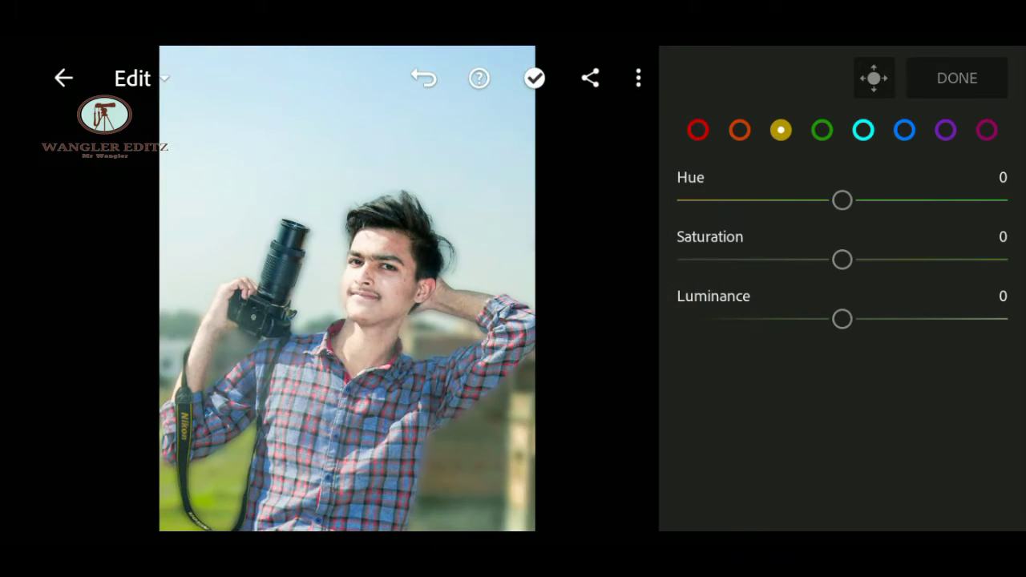
left_click_drag(841, 199, 955, 233)
left_click_drag(842, 259, 938, 277)
mouse_move(838, 318)
left_mouse_down()
mouse_move(800, 325)
mouse_move(840, 319)
left_mouse_up()
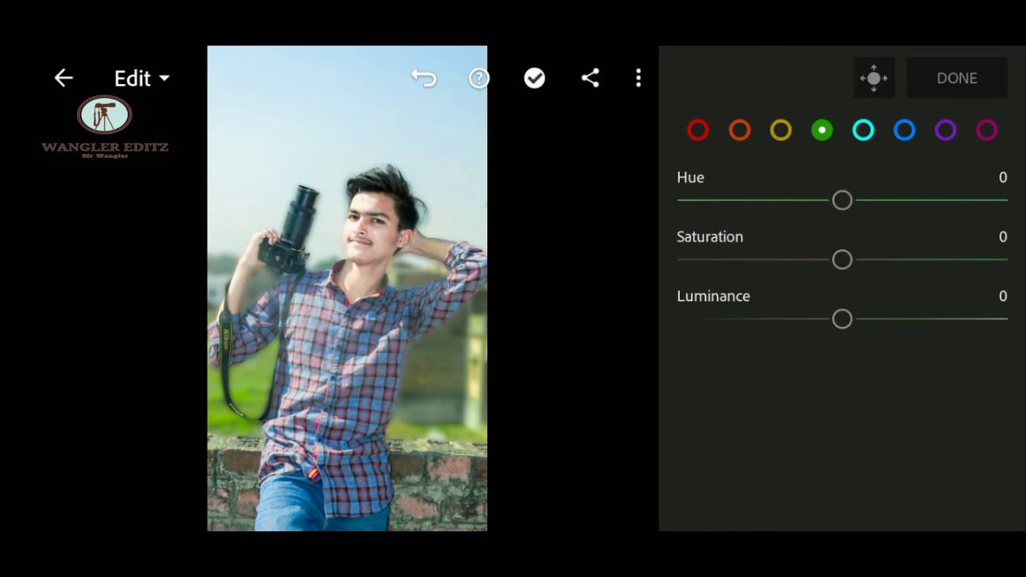
mouse_move(842, 233)
left_mouse_down()
mouse_move(733, 238)
mouse_move(869, 228)
mouse_move(854, 259)
mouse_move(863, 259)
left_mouse_up()
mouse_move(842, 319)
left_mouse_down()
mouse_move(955, 323)
mouse_move(873, 319)
left_mouse_up()
Step: Set the cyan hue to about -68 and cyan saturation to about 59
left_click(863, 129)
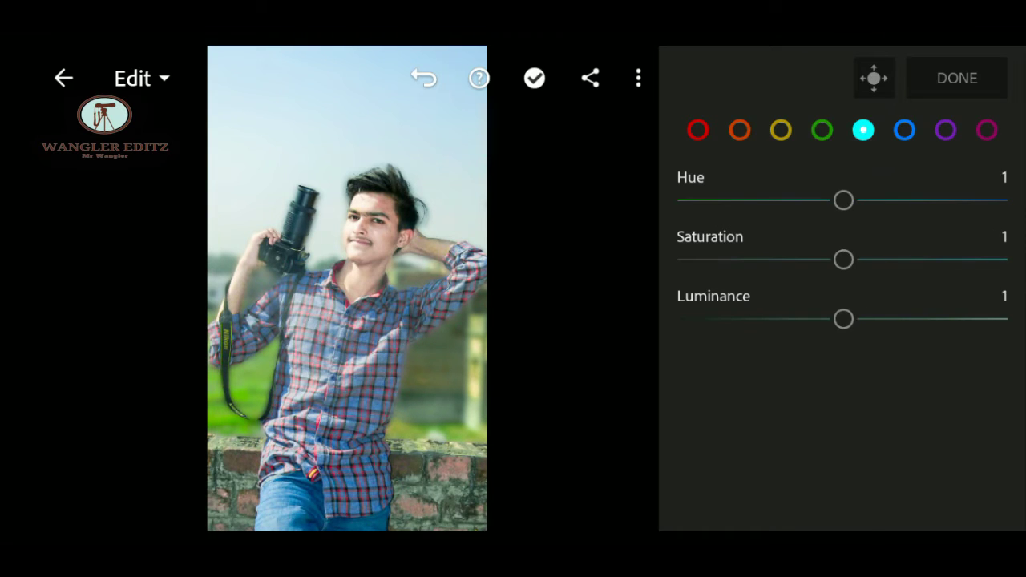
left_click_drag(843, 199, 702, 236)
left_click_drag(843, 259, 940, 254)
Step: Set Blue to Hue -30, Saturation 61, Luminance -36 and close Color Mix
left_click(904, 130)
left_click_drag(843, 200, 757, 222)
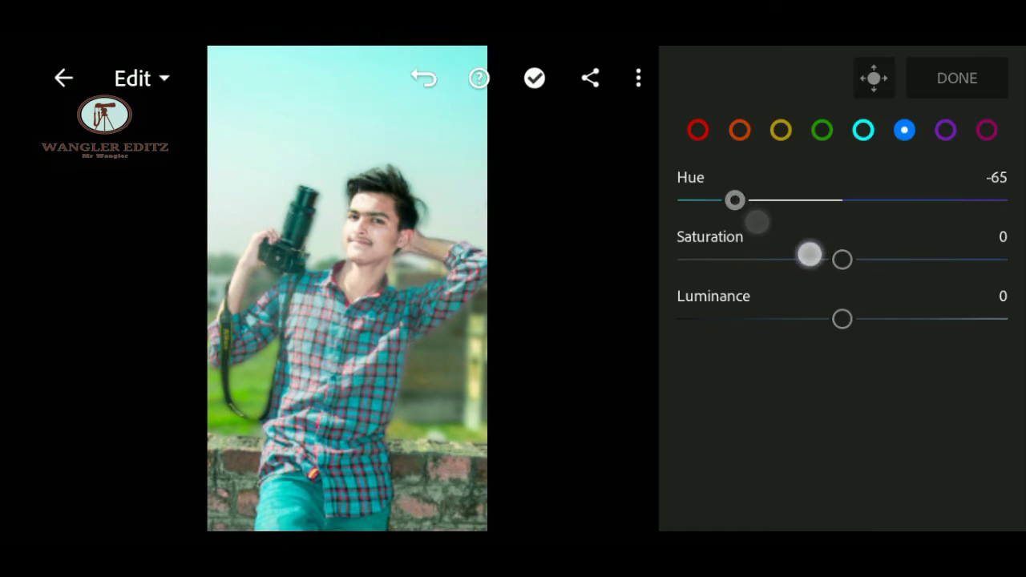
left_click_drag(810, 254, 1001, 240)
mouse_move(735, 200)
left_mouse_down()
mouse_move(636, 222)
mouse_move(907, 208)
mouse_move(668, 257)
mouse_move(730, 252)
mouse_move(721, 253)
left_mouse_up()
mouse_move(840, 318)
left_mouse_down()
mouse_move(948, 316)
mouse_move(734, 324)
mouse_move(782, 318)
left_mouse_up()
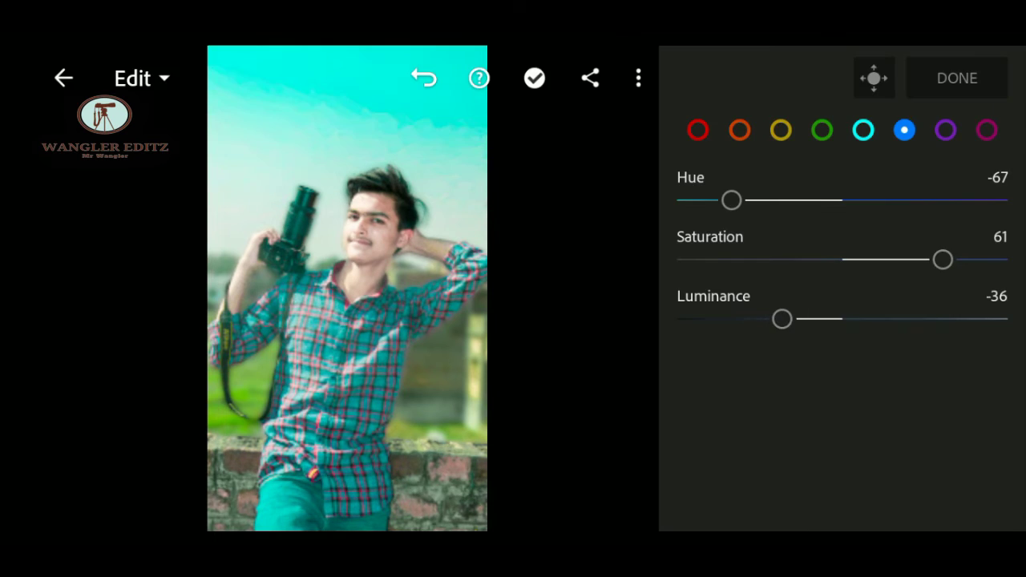
left_click_drag(731, 200, 791, 200)
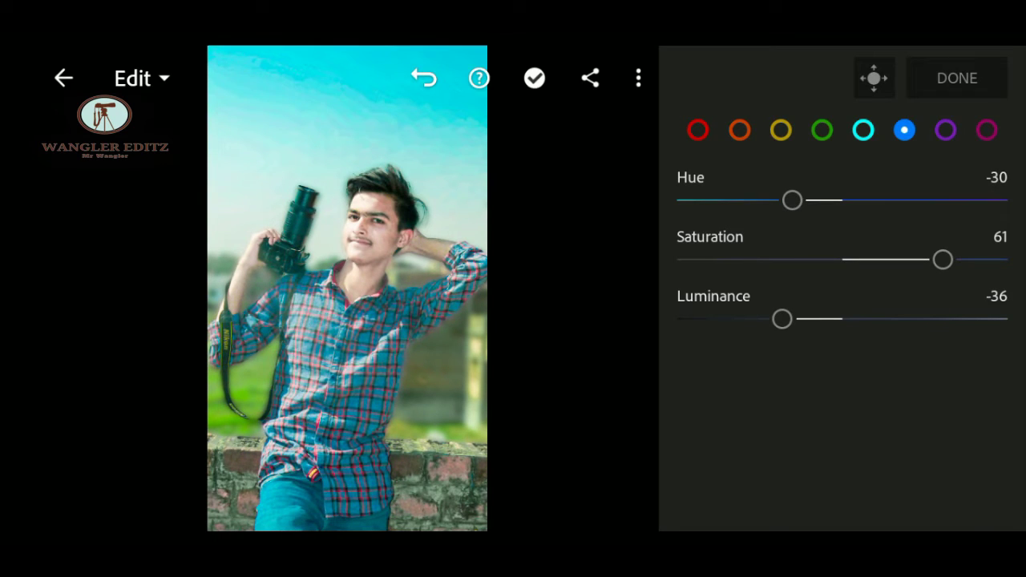
left_click(957, 77)
Step: Set Effects to Texture 52, Clarity 18, Dehaze 15 and Vignette -49
left_click(1000, 489)
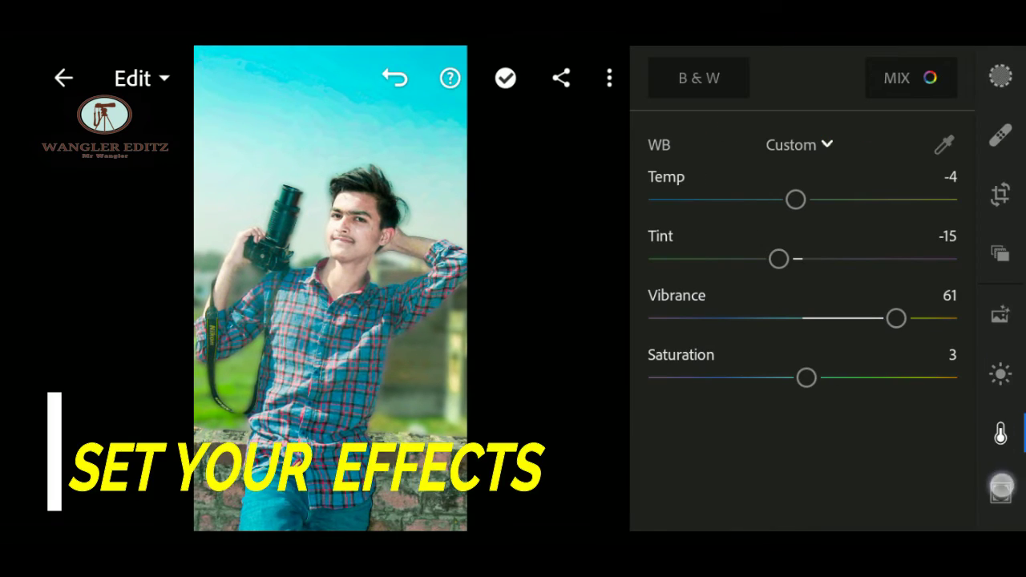
mouse_move(802, 154)
left_mouse_down()
mouse_move(924, 192)
mouse_move(890, 196)
left_mouse_up()
mouse_move(801, 194)
left_mouse_down()
mouse_move(847, 235)
mouse_move(876, 235)
mouse_move(829, 215)
left_mouse_up()
mouse_move(802, 275)
left_mouse_down()
mouse_move(898, 274)
mouse_move(921, 320)
mouse_move(796, 316)
mouse_move(832, 313)
mouse_move(820, 332)
mouse_move(705, 316)
left_mouse_up()
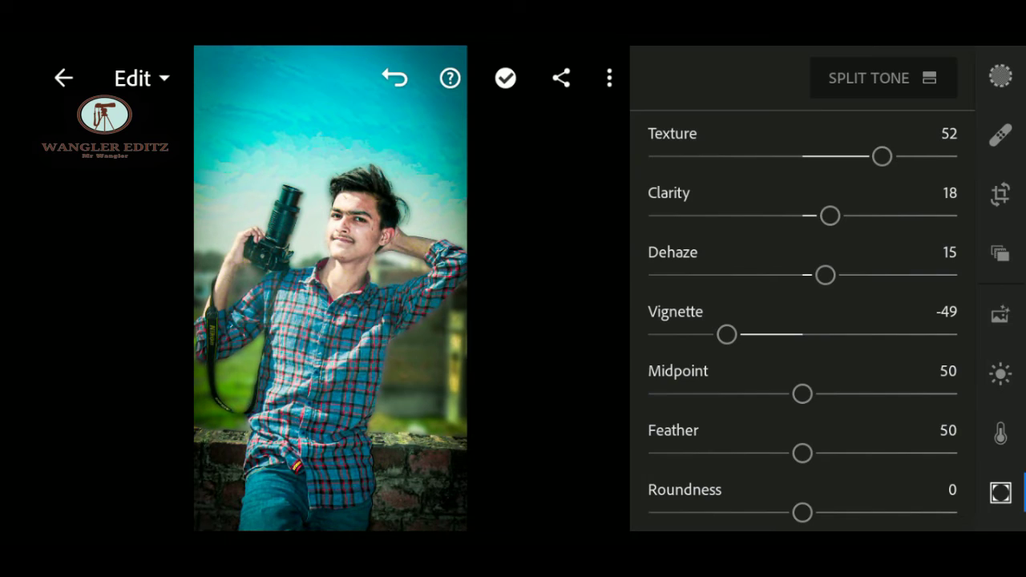
scroll(801, 320, "down", 5)
left_click_drag(1000, 432, 1000, 249)
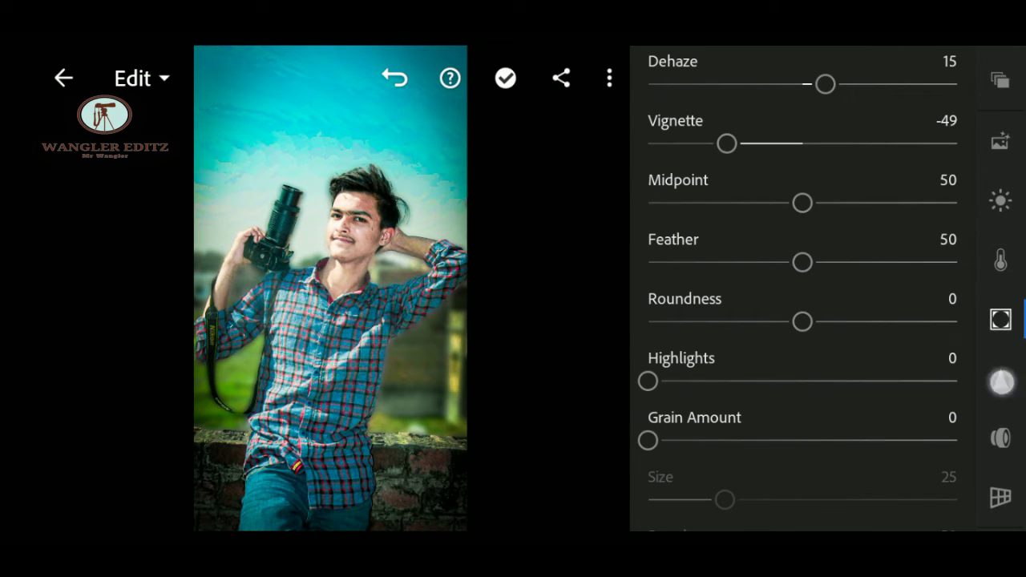
Step: Set Detail to Sharpening 37, Noise Reduction 21 and Color Noise Reduction 100
left_click(1001, 377)
left_click_drag(802, 91, 866, 109)
left_click_drag(829, 323, 796, 323)
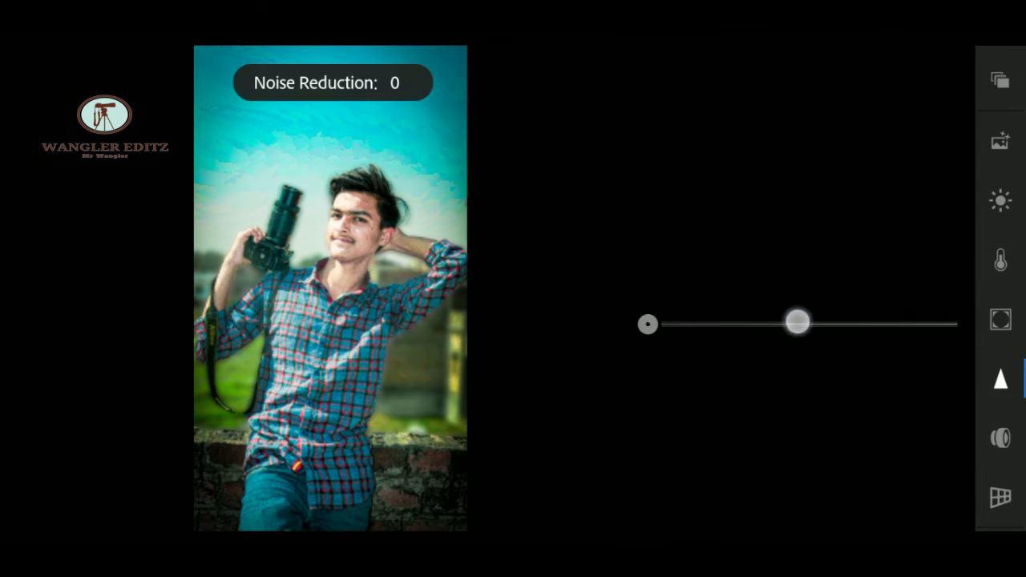
left_click_drag(721, 502, 956, 502)
left_click_drag(712, 329, 779, 333)
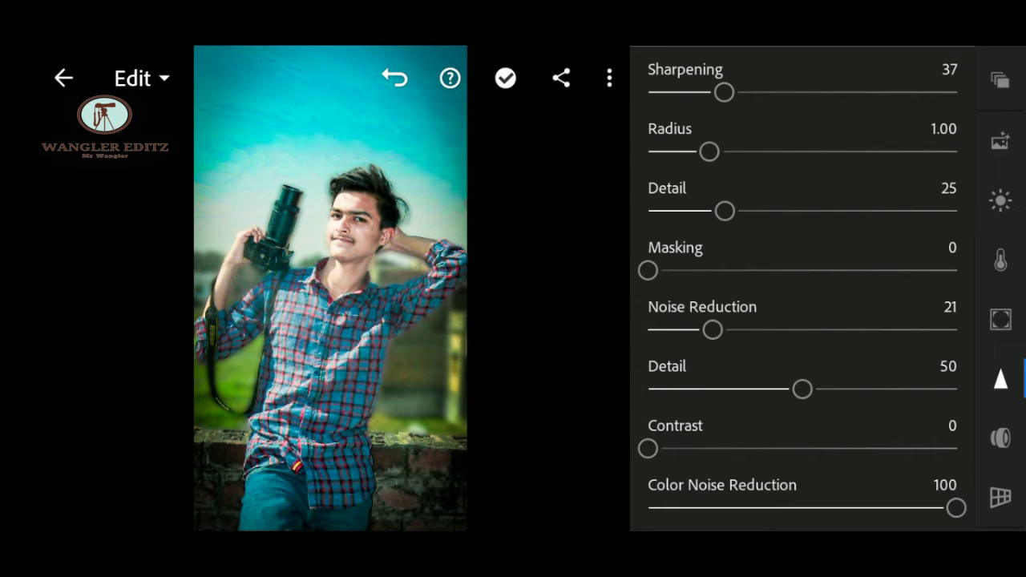
scroll(385, 377, "up", 5)
scroll(368, 401, "down", 5)
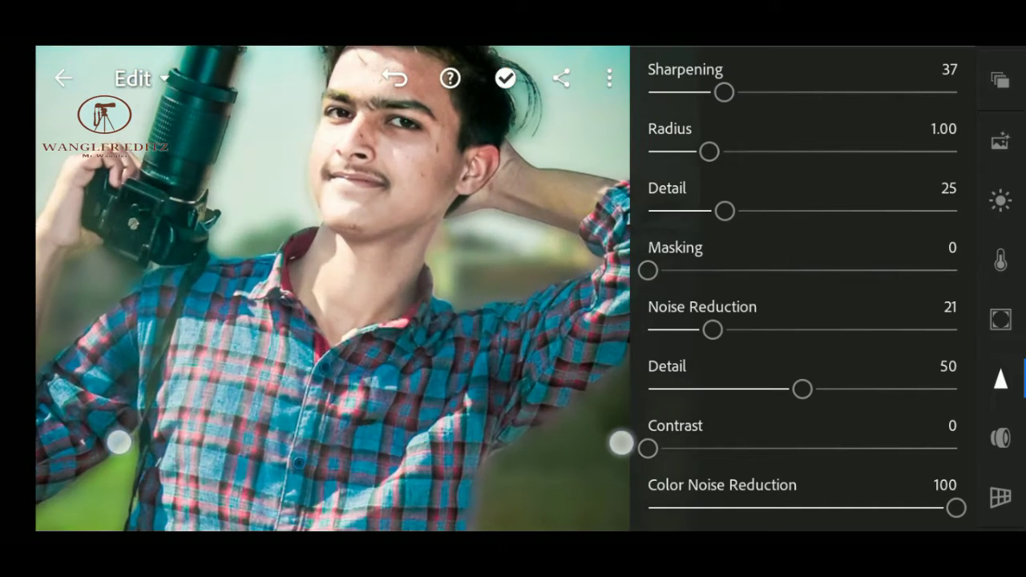
scroll(932, 240, "down", 3)
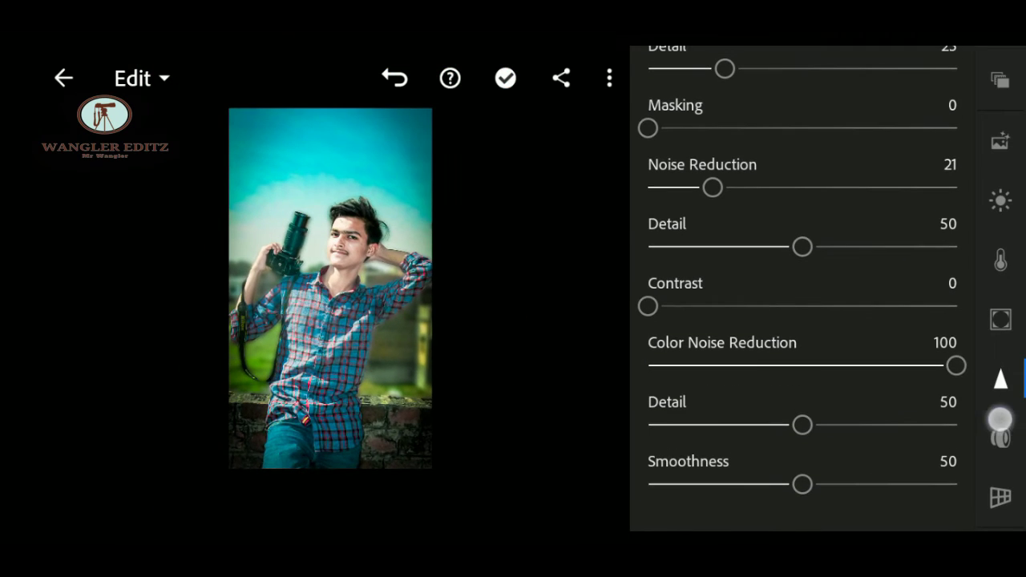
left_click_drag(992, 204, 994, 377)
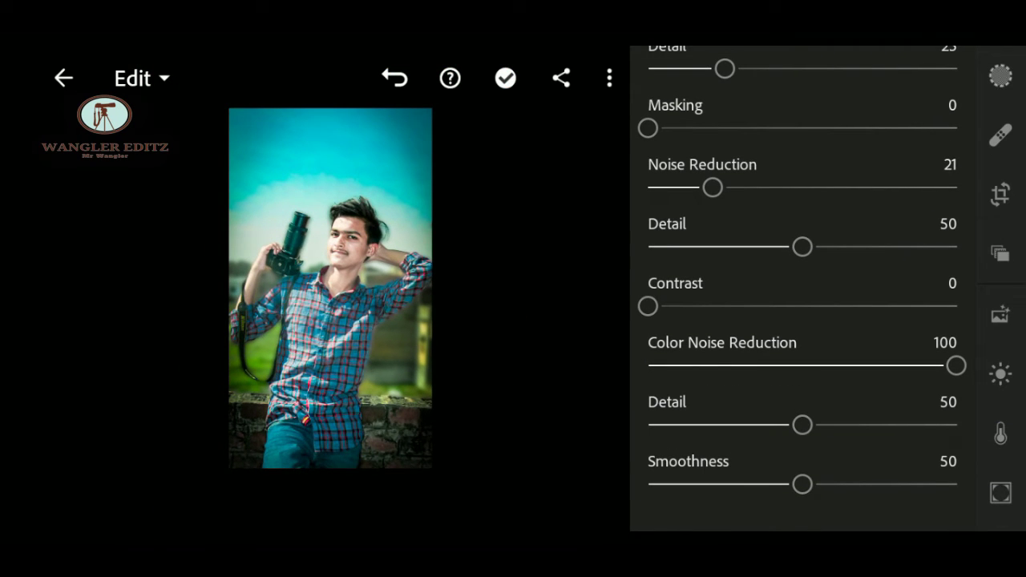
Step: Start a brush selective edit, then undo the stray stroke over the shoulder
left_click(999, 75)
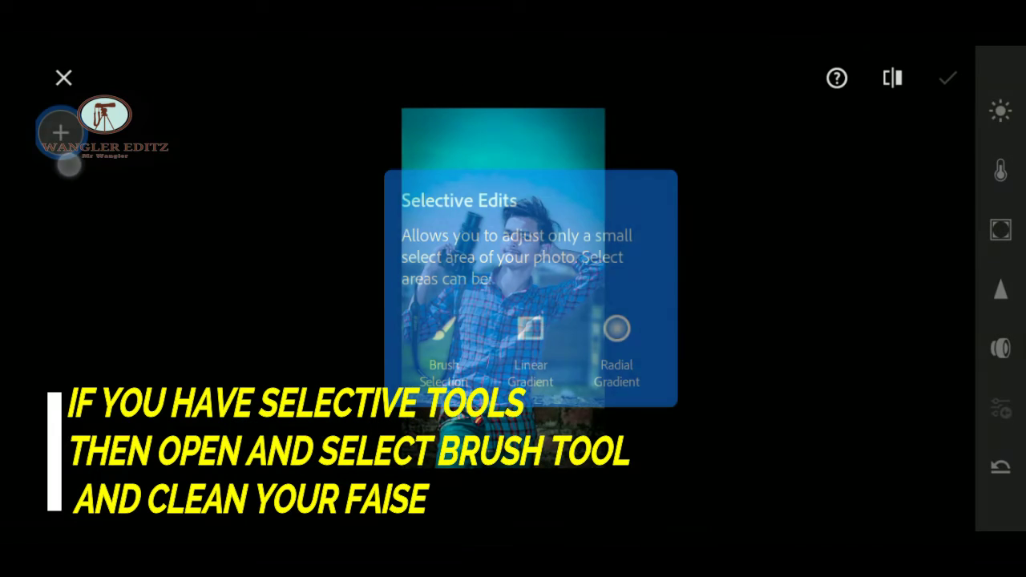
left_click(62, 135)
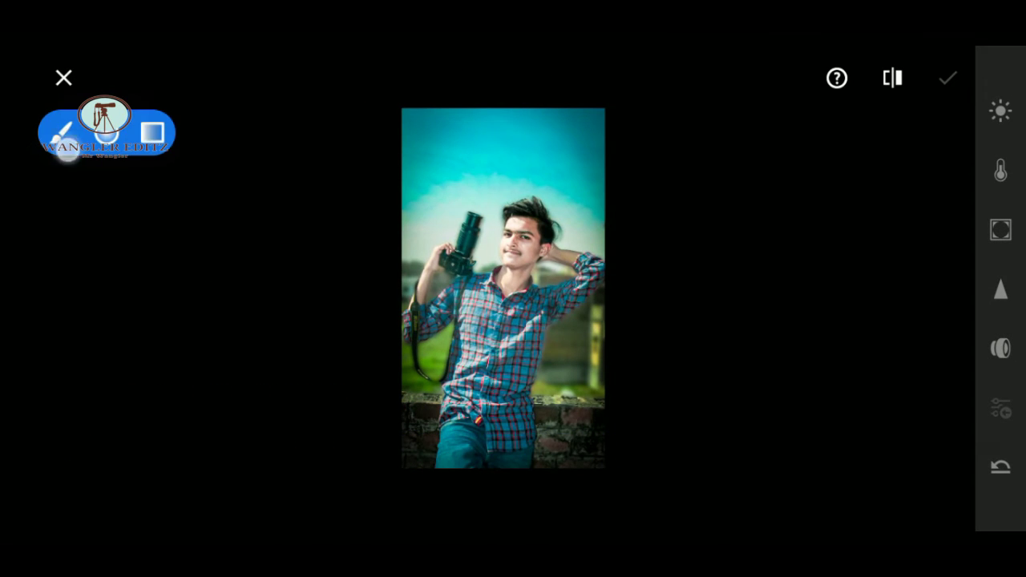
left_click(64, 133)
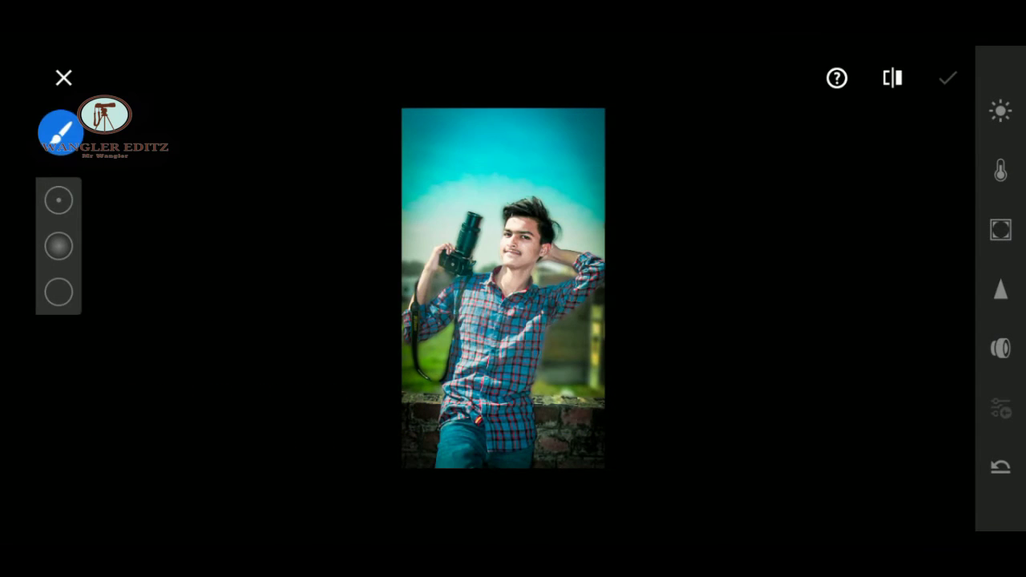
left_click_drag(577, 265, 601, 288)
left_click(605, 331)
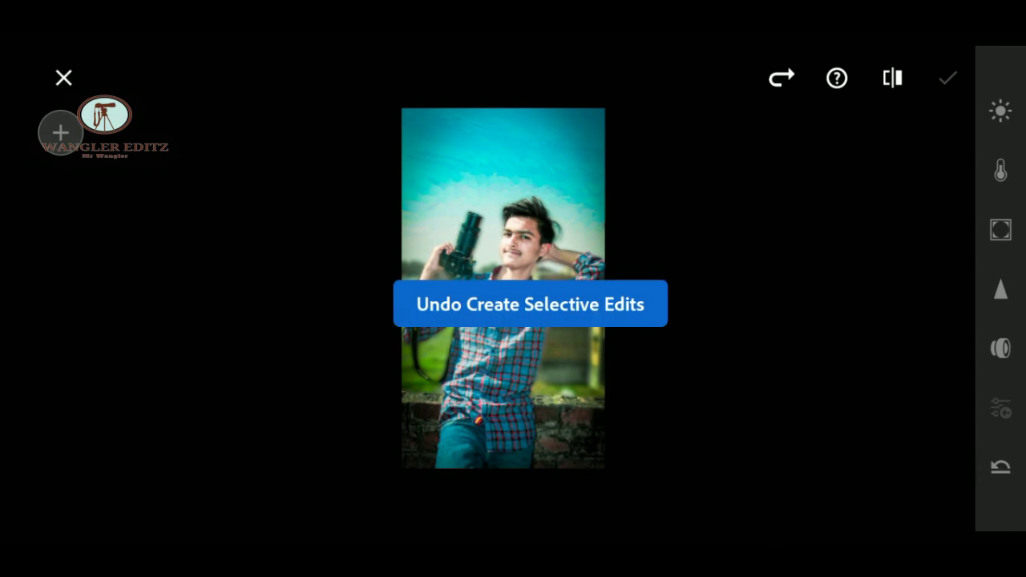
Step: Brush a mask over the man's face and lift its exposure to 0.17 EV
left_click(60, 133)
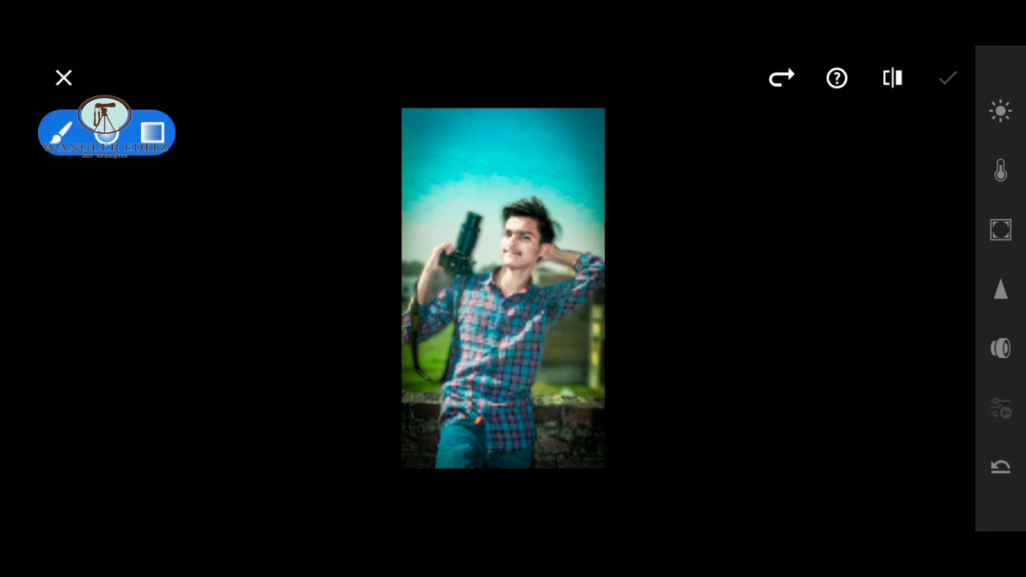
left_click(62, 130)
left_click_drag(491, 225, 533, 244)
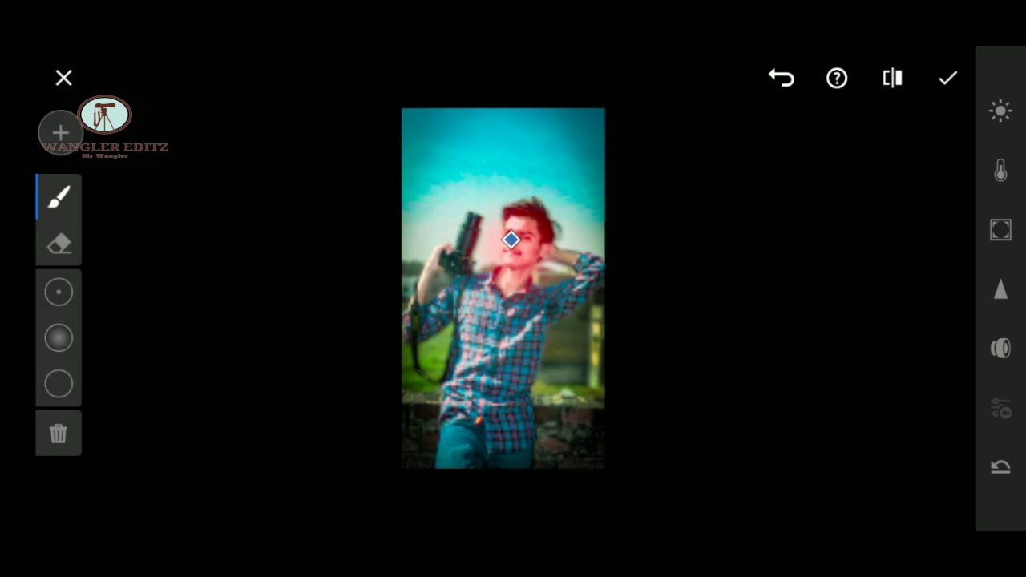
left_click(1000, 110)
mouse_move(801, 99)
left_mouse_down()
mouse_move(849, 115)
mouse_move(807, 115)
left_mouse_up()
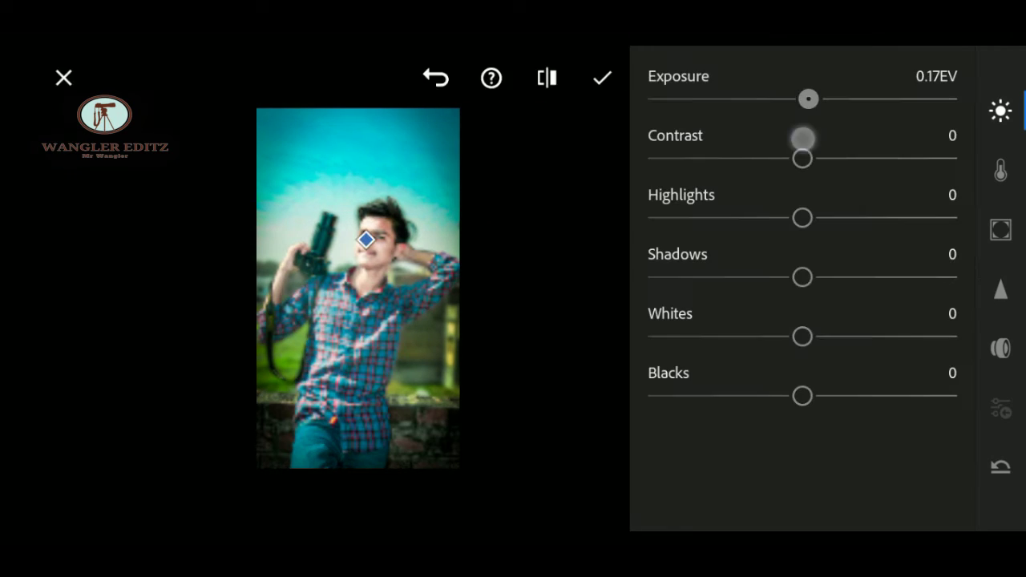
Step: Set the face mask to Exposure 0.23, Contrast 4, Highlights 2, Shadows 10, Whites 23, Blacks -16, and apply
scroll(377, 304, "up", 5)
scroll(372, 330, "down", 2)
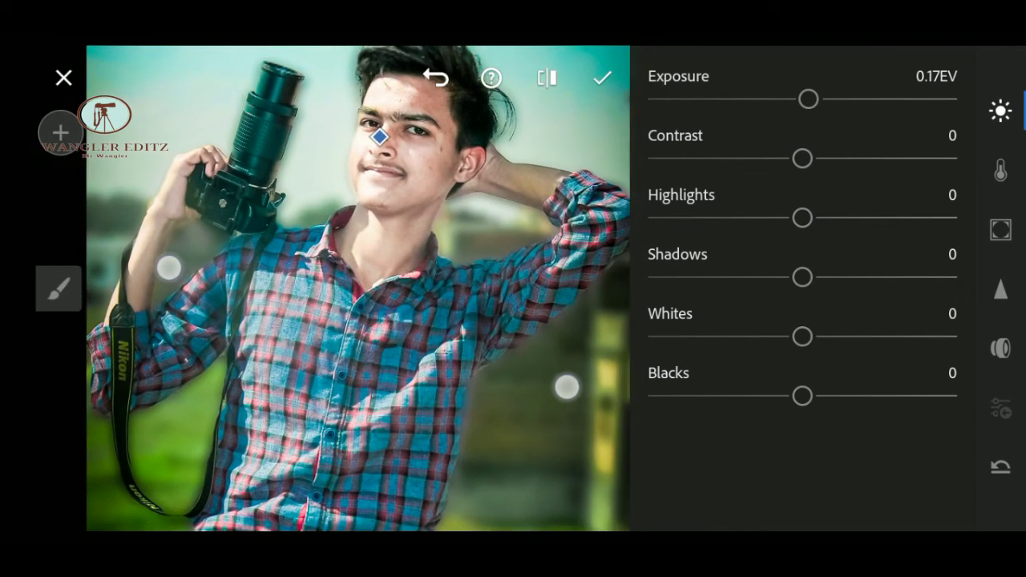
mouse_move(808, 99)
left_mouse_down()
mouse_move(783, 153)
mouse_move(847, 161)
mouse_move(799, 184)
mouse_move(856, 237)
mouse_move(805, 237)
left_mouse_up()
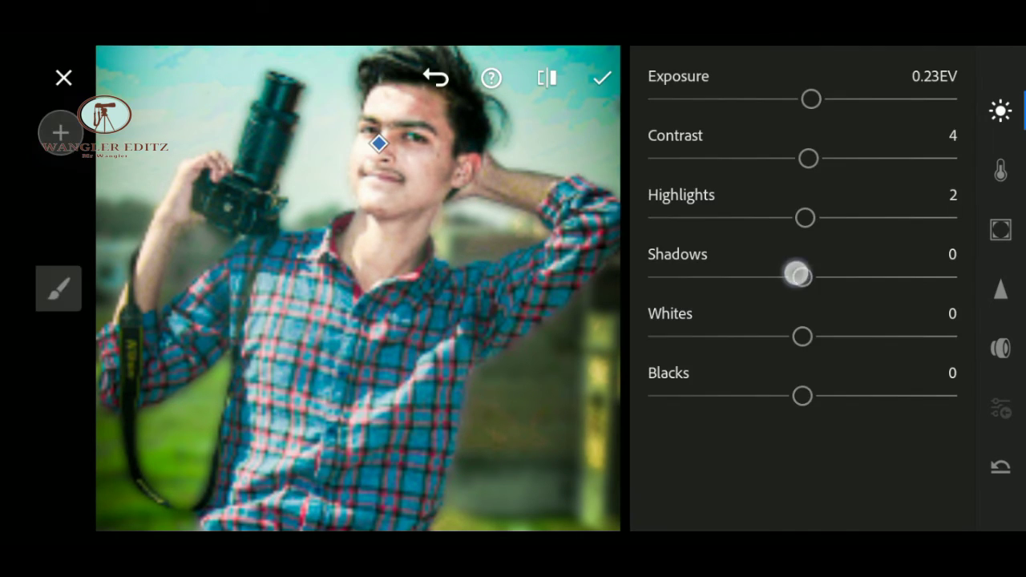
left_click_drag(794, 272, 818, 277)
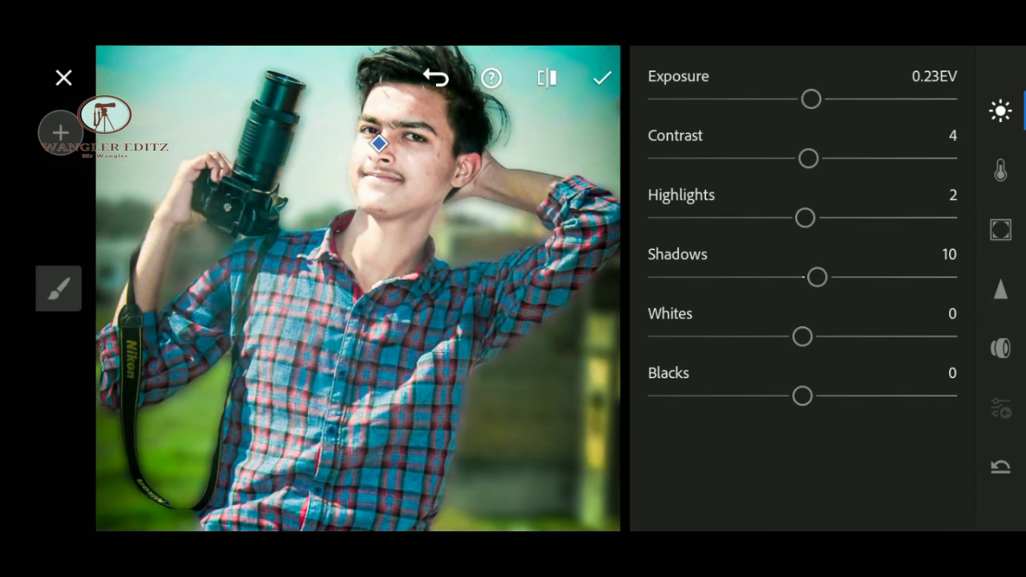
mouse_move(802, 336)
left_mouse_down()
mouse_move(865, 336)
mouse_move(756, 337)
mouse_move(852, 348)
mouse_move(838, 345)
left_mouse_up()
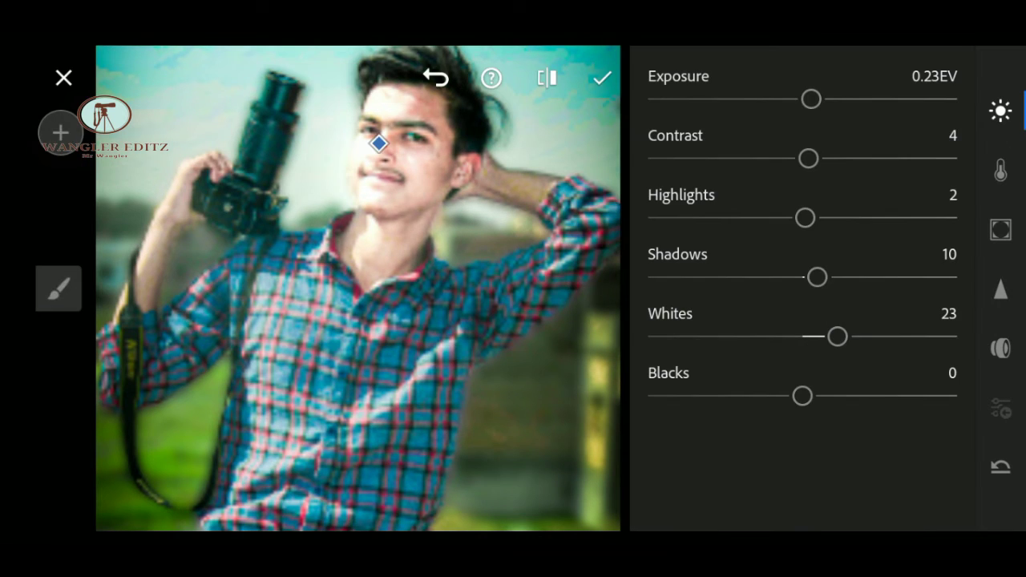
left_click_drag(801, 395, 702, 383)
left_click_drag(829, 382, 767, 382)
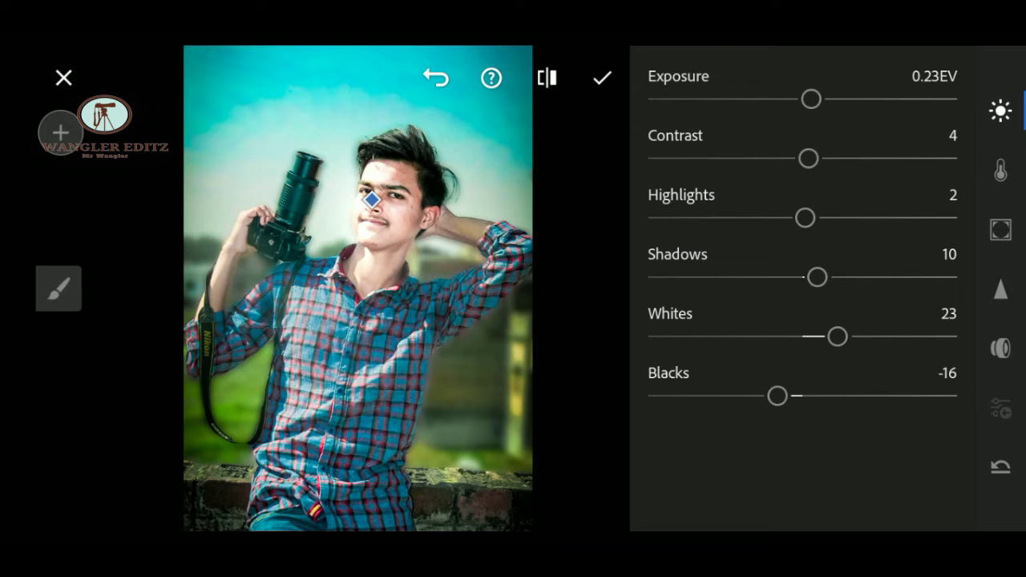
left_click(602, 77)
Step: Zoom around the graded photo and return to viewing it whole
scroll(529, 395, "up", 3)
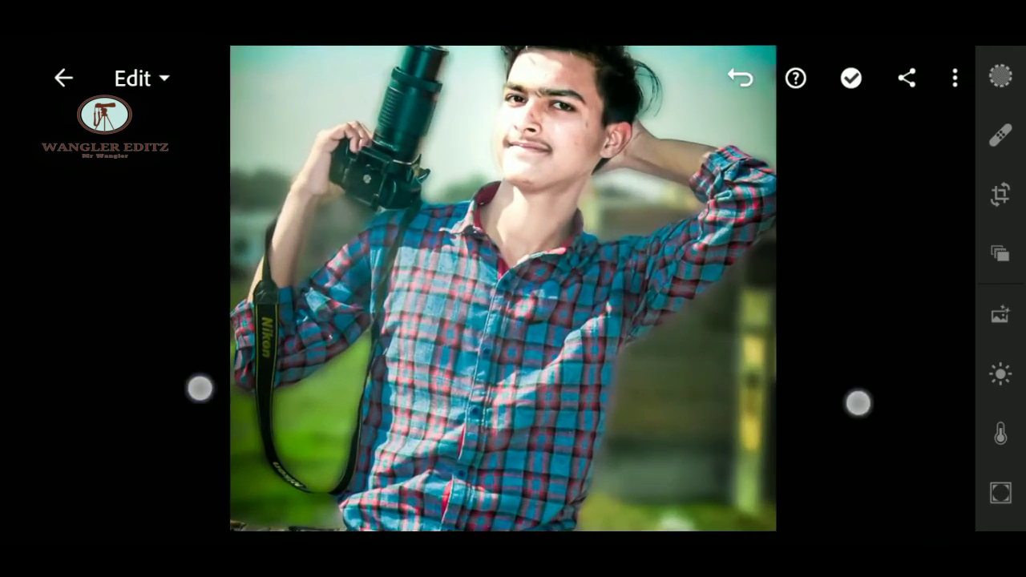
scroll(529, 396, "down", 3)
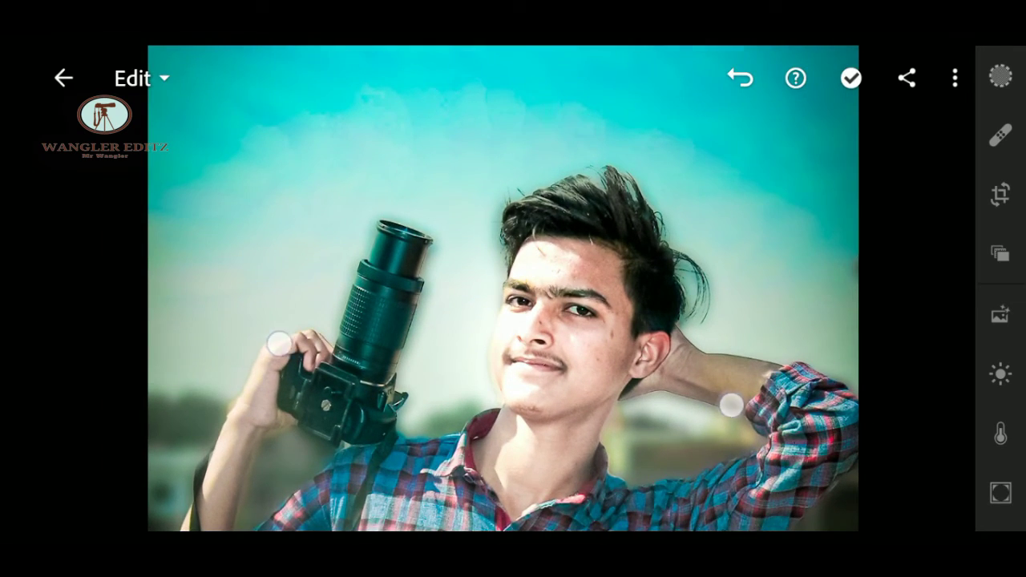
scroll(505, 373, "down", 3)
scroll(509, 345, "up", 3)
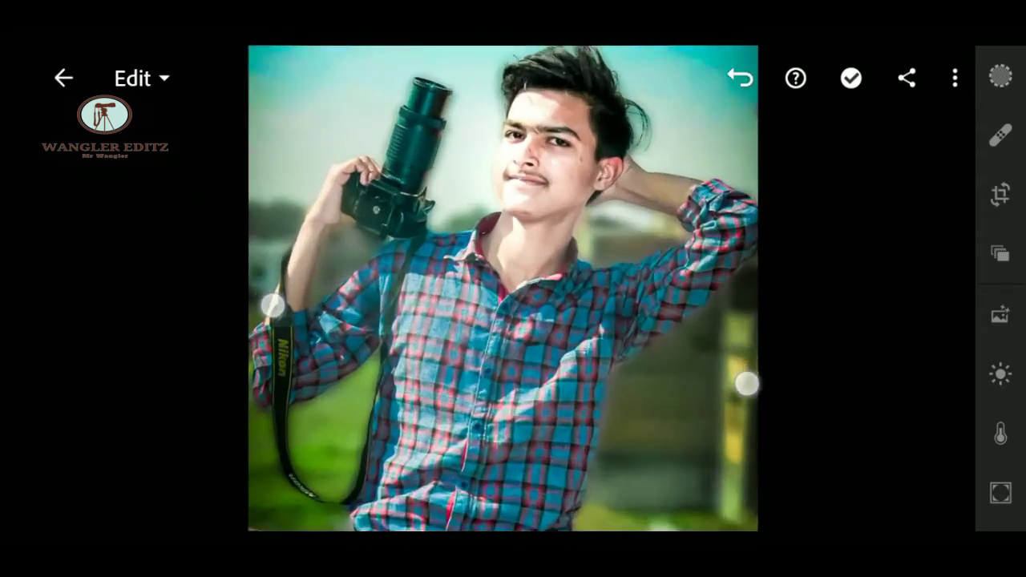
scroll(489, 304, "up", 3)
scroll(546, 335, "down", 3)
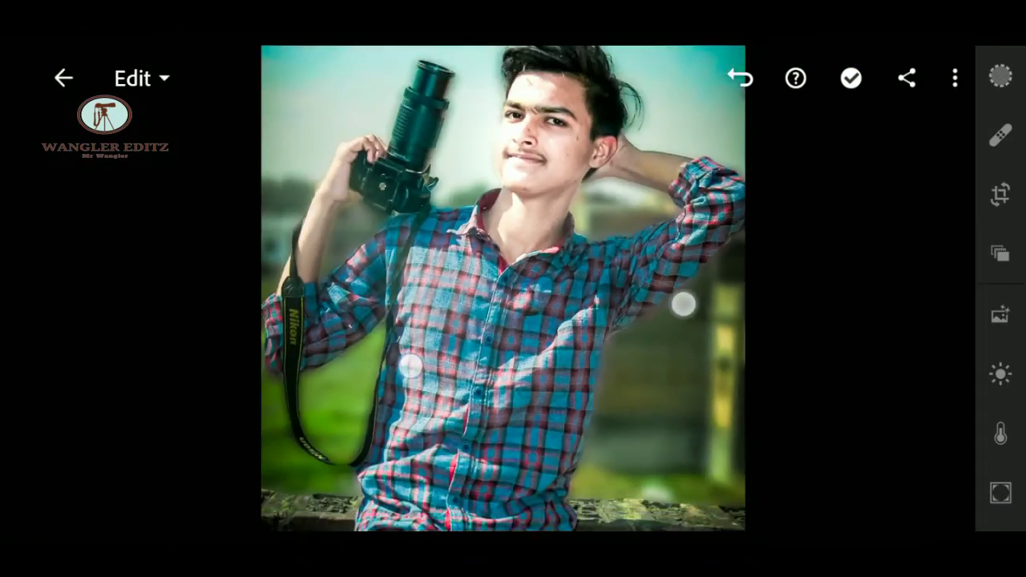
scroll(522, 335, "down", 3)
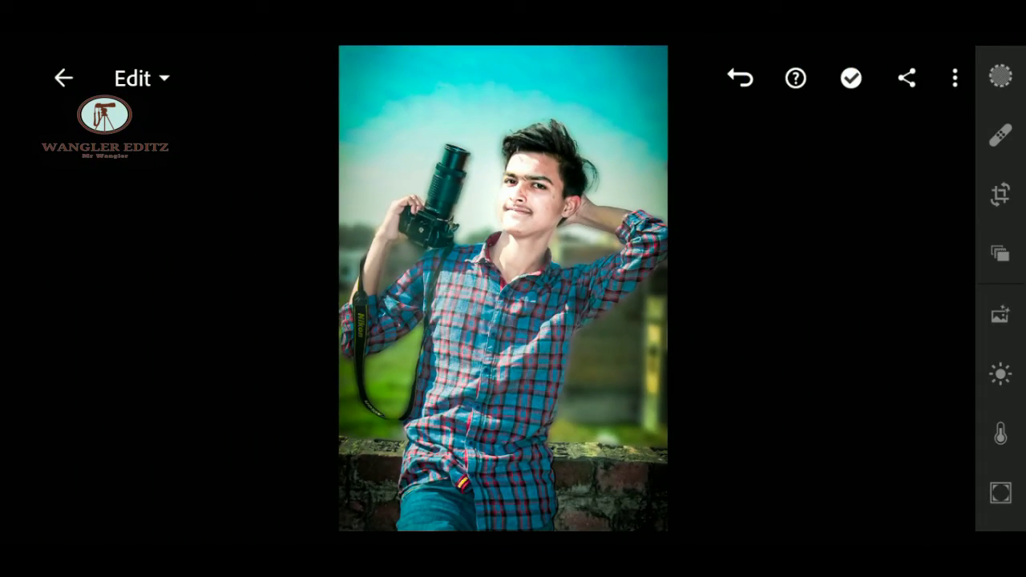
left_click(42, 430)
Step: Share the graded photo from Lightroom into Snapseed
left_click(906, 78)
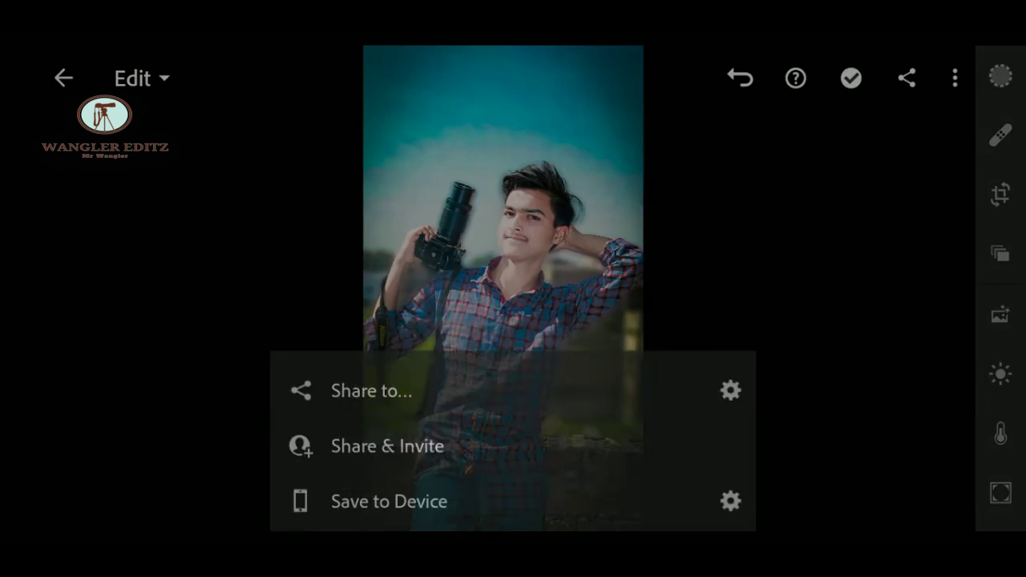
left_click(371, 357)
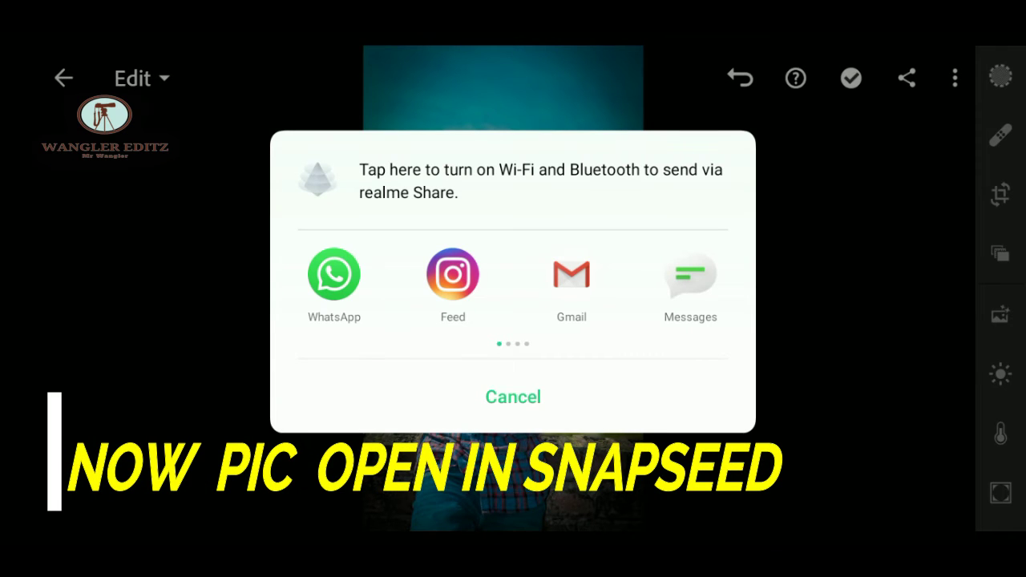
left_click_drag(641, 281, 385, 281)
left_click_drag(650, 286, 582, 277)
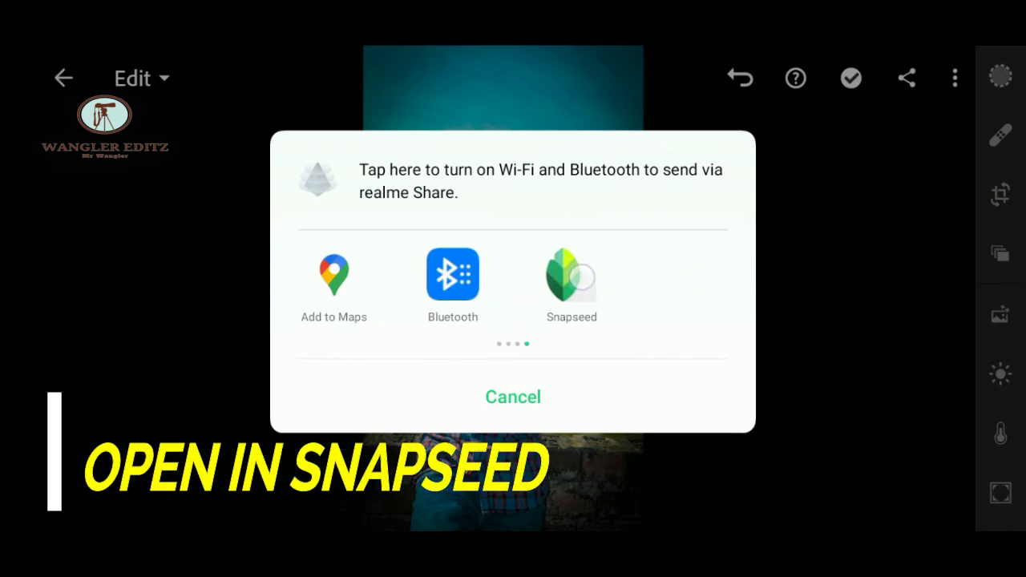
left_click(582, 276)
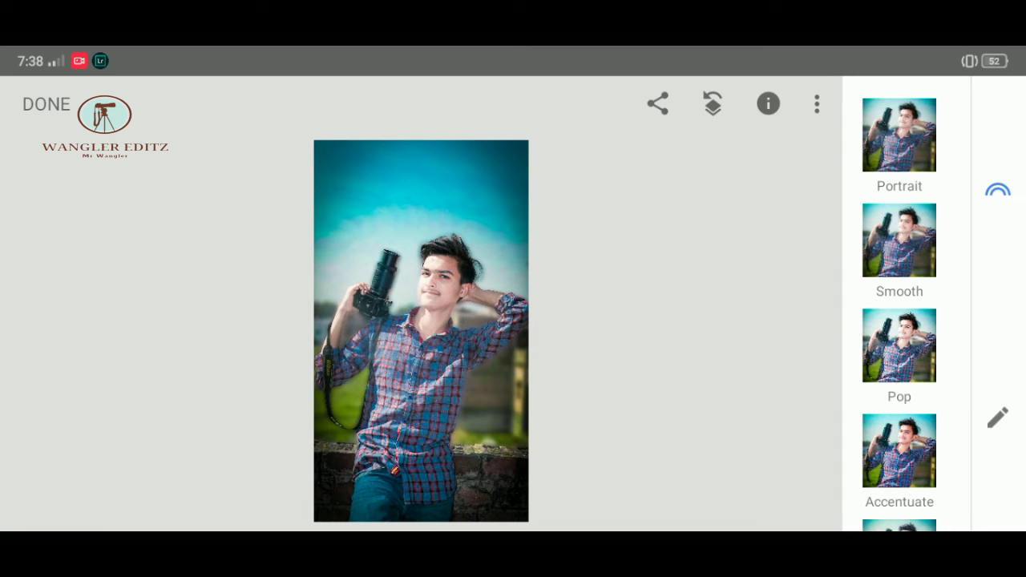
Step: Tune the photo: brighter, Ambiance +47, Highlights +6, slightly lower saturation and shadows, adjusted warmth
left_click(997, 409)
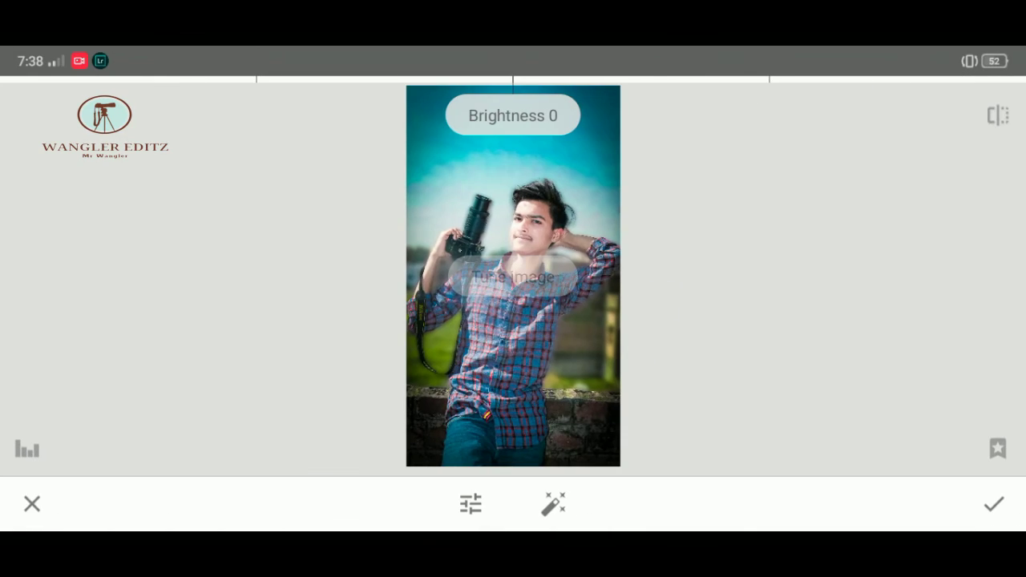
left_click_drag(665, 325, 776, 331)
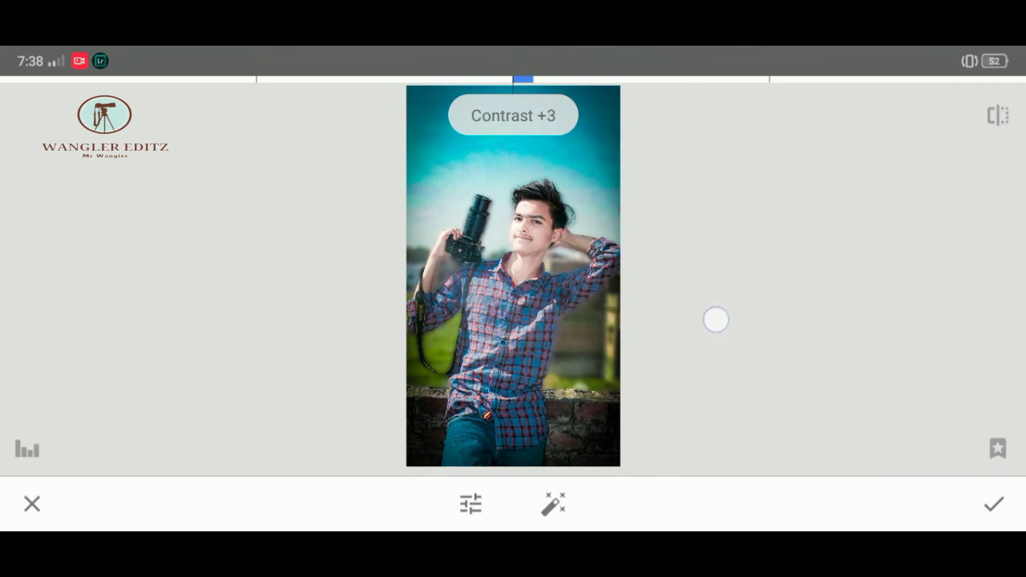
mouse_move(716, 320)
left_mouse_down()
mouse_move(847, 343)
mouse_move(693, 331)
mouse_move(771, 363)
mouse_move(874, 361)
left_mouse_up()
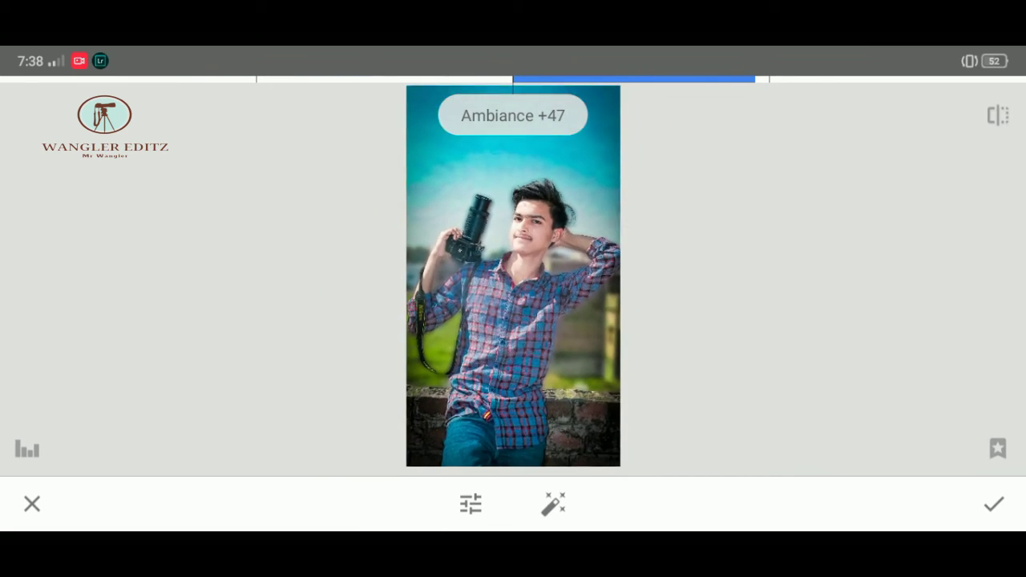
mouse_move(786, 318)
left_mouse_down()
mouse_move(871, 342)
mouse_move(743, 332)
mouse_move(673, 347)
left_mouse_up()
mouse_move(743, 353)
left_mouse_down()
mouse_move(761, 334)
mouse_move(676, 323)
left_mouse_up()
left_click(993, 504)
Step: Apply Portrait to the man's face with Skin Smoothing +32 and Face Spotlight +3
left_click(997, 417)
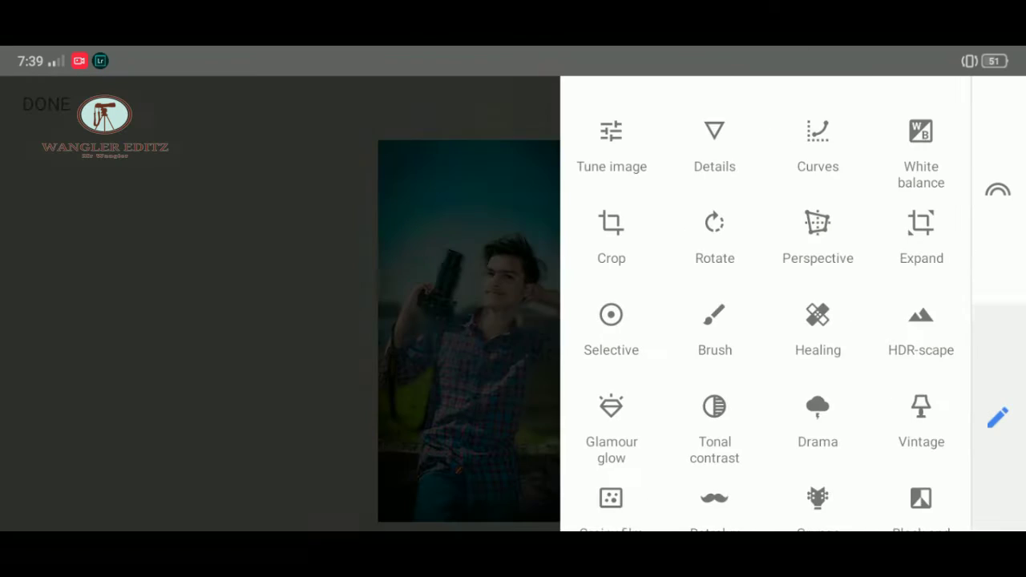
left_click_drag(914, 377, 914, 209)
left_click_drag(901, 301, 900, 233)
left_click(711, 369)
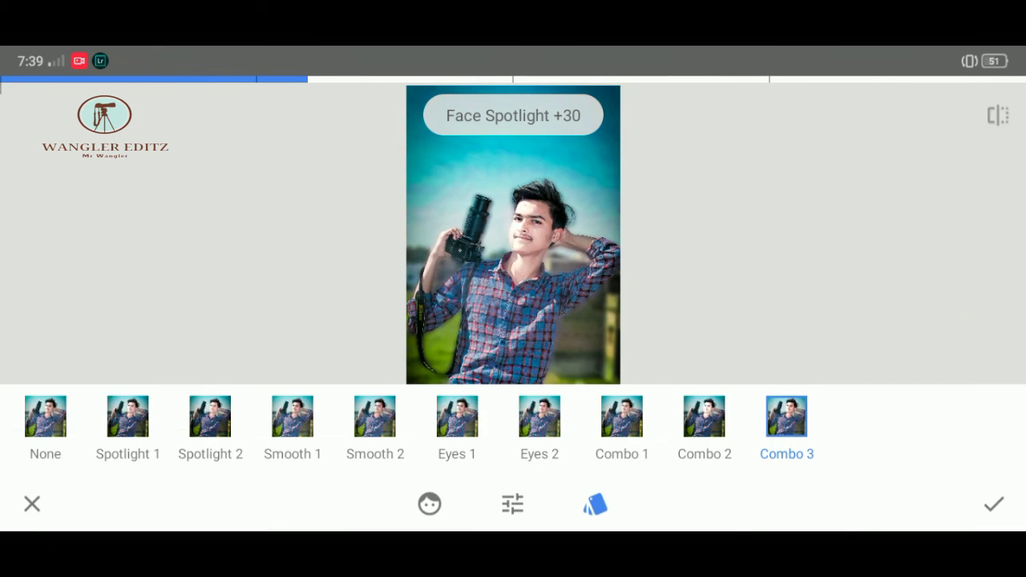
mouse_move(813, 240)
left_mouse_down()
mouse_move(812, 281)
mouse_move(938, 297)
mouse_move(814, 285)
left_mouse_up()
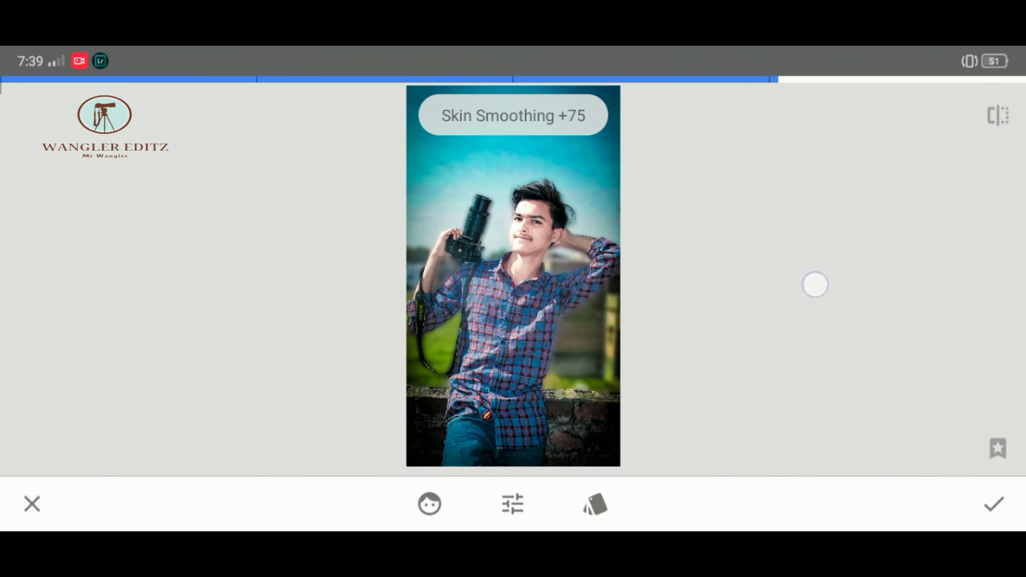
scroll(513, 272, "up", 5)
mouse_move(801, 337)
left_mouse_down()
mouse_move(728, 332)
mouse_move(842, 350)
mouse_move(809, 344)
mouse_move(822, 320)
mouse_move(751, 312)
left_mouse_up()
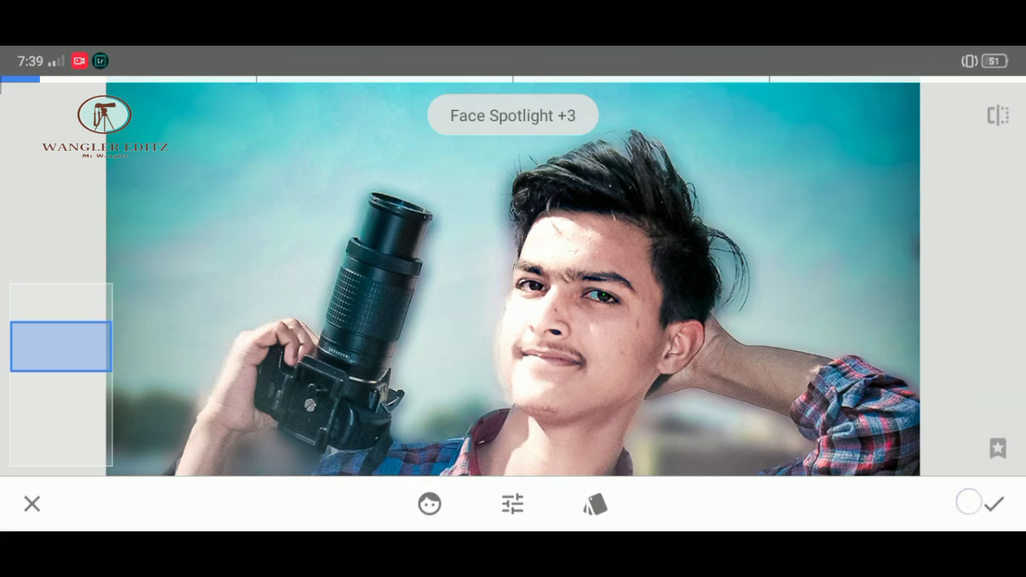
left_click(969, 502)
left_click(997, 417)
Step: Start the Healing tool and zoom in on the man's face
left_click_drag(833, 241, 833, 433)
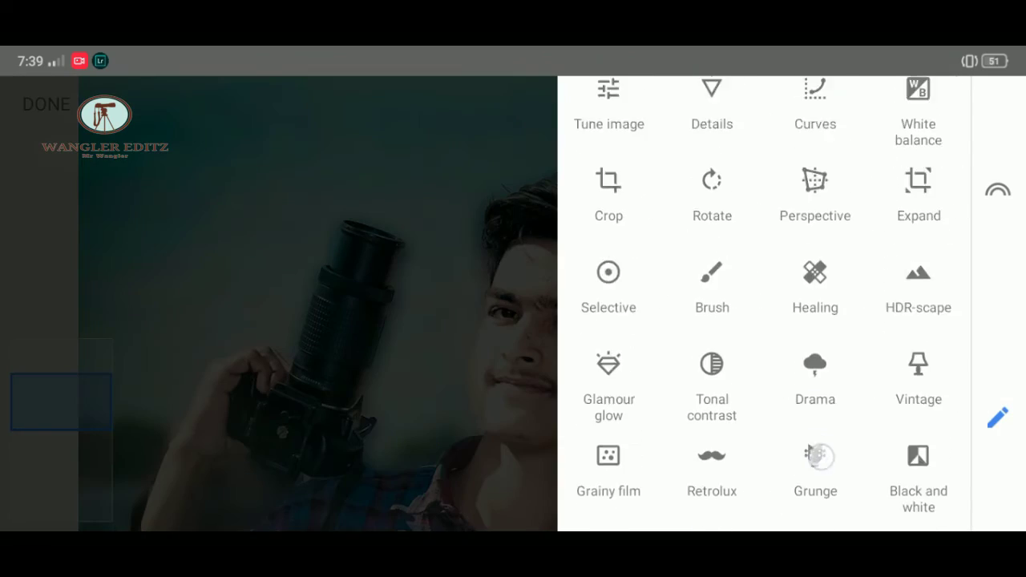
left_click(817, 314)
scroll(578, 355, "up", 3)
scroll(578, 355, "up", 3)
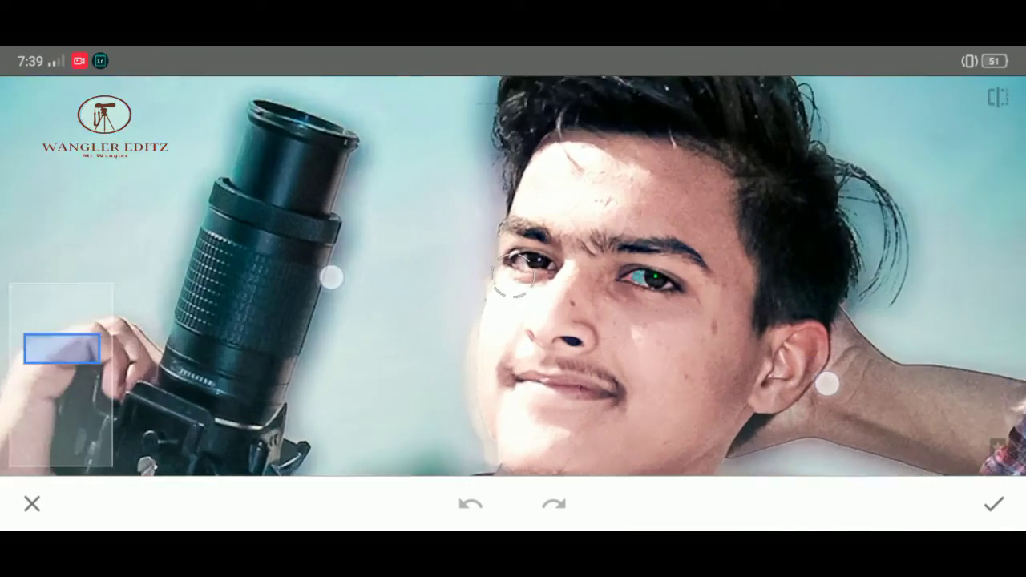
scroll(578, 355, "up", 3)
scroll(578, 355, "up", 2)
scroll(517, 269, "right", 2)
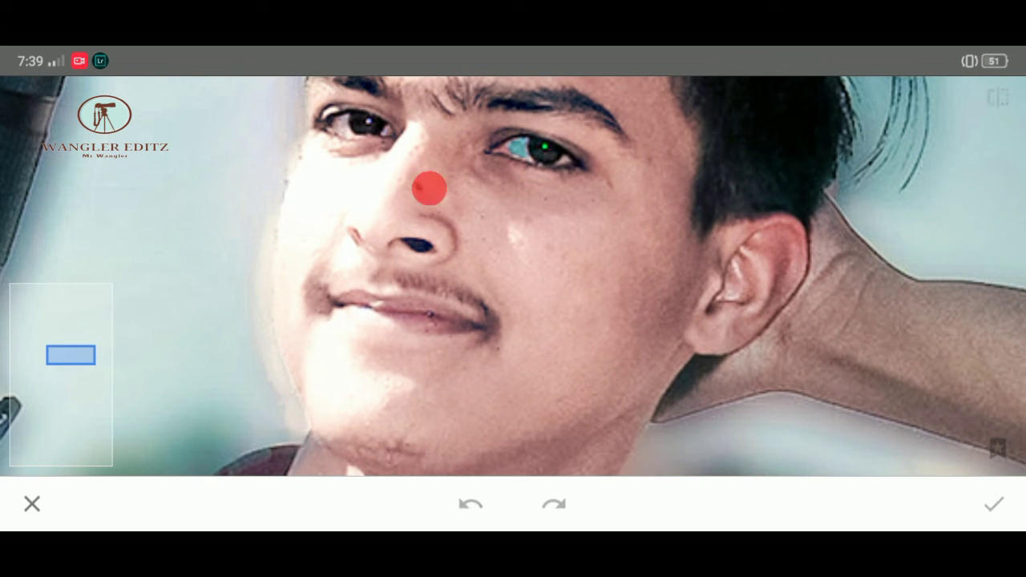
scroll(413, 265, "down", 3)
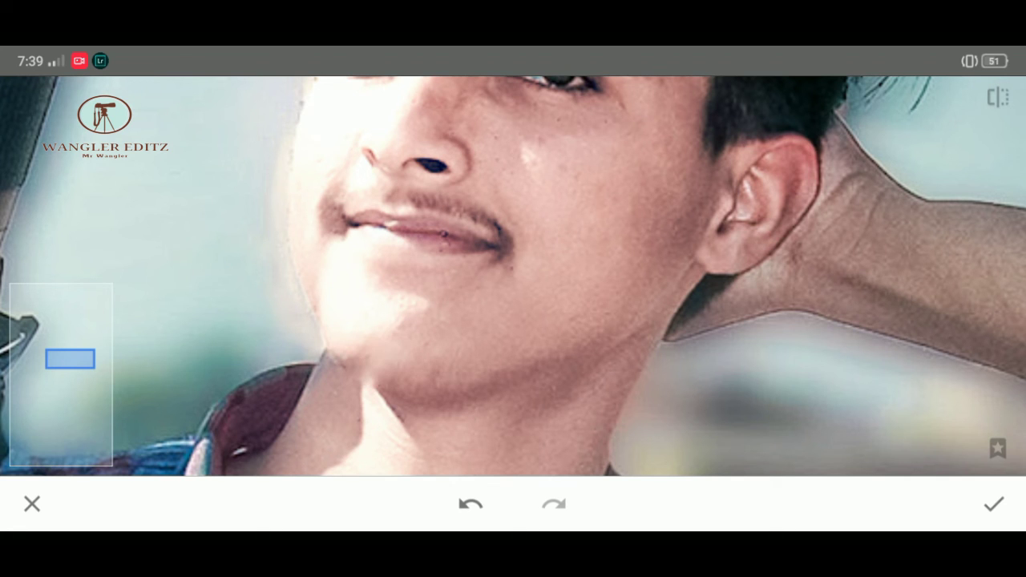
Step: Heal the blemishes on the chin and face, then apply the healing edits
left_click(377, 352)
scroll(481, 232, "up", 2)
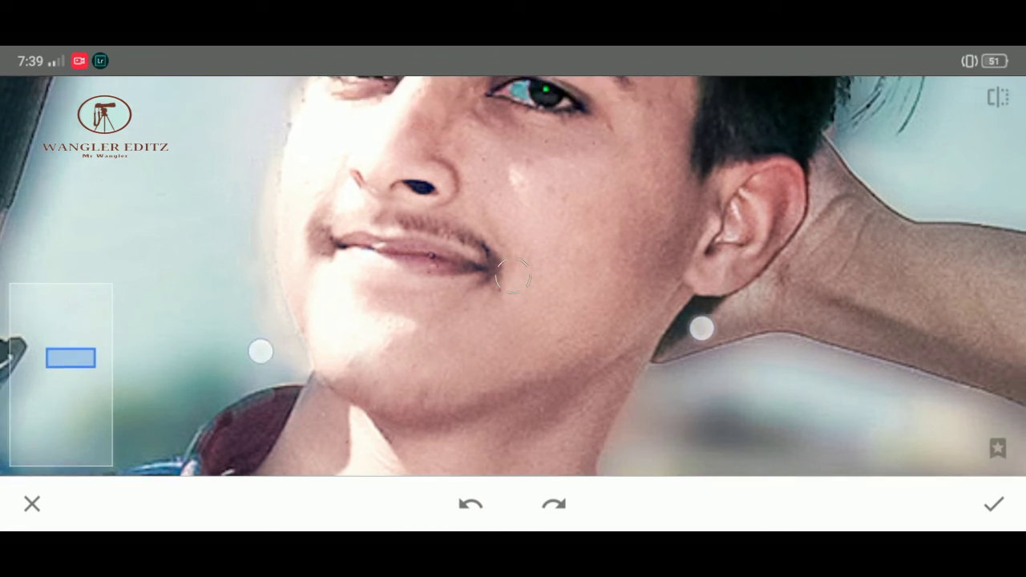
scroll(481, 232, "up", 3)
scroll(481, 321, "up", 2)
scroll(464, 319, "up", 2)
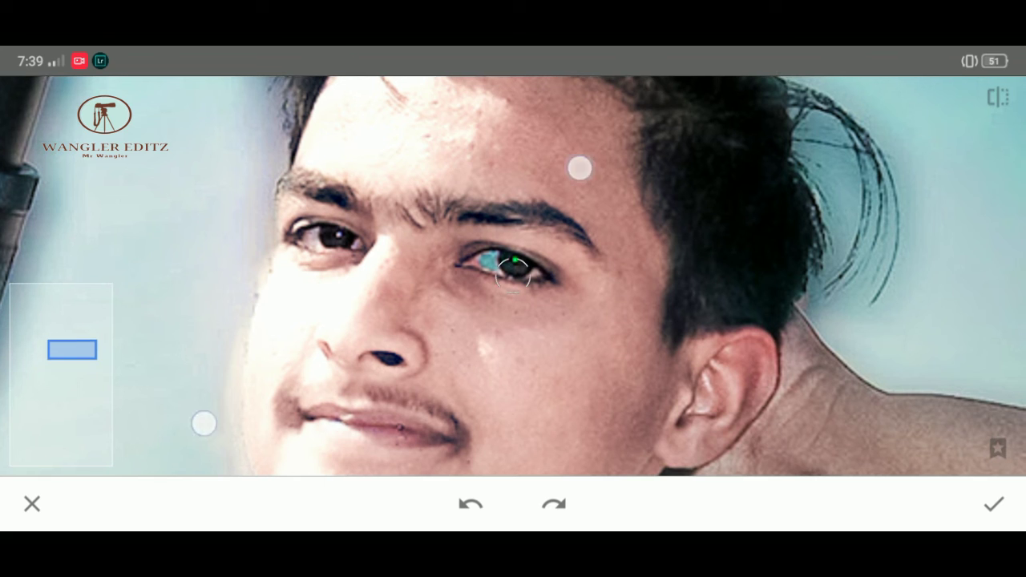
scroll(391, 293, "up", 2)
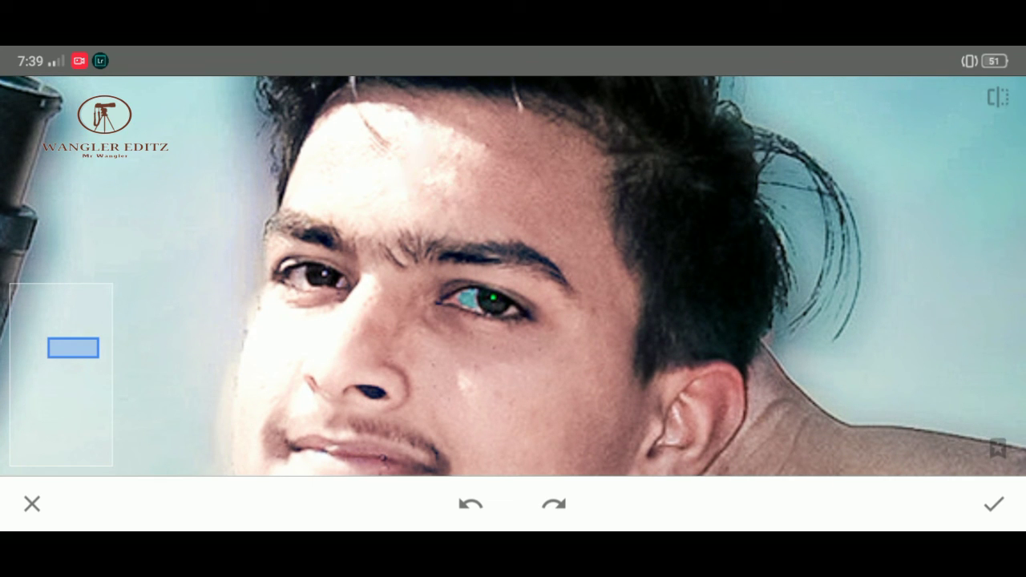
scroll(464, 310, "down", 5)
scroll(465, 309, "down", 3)
left_click(993, 503)
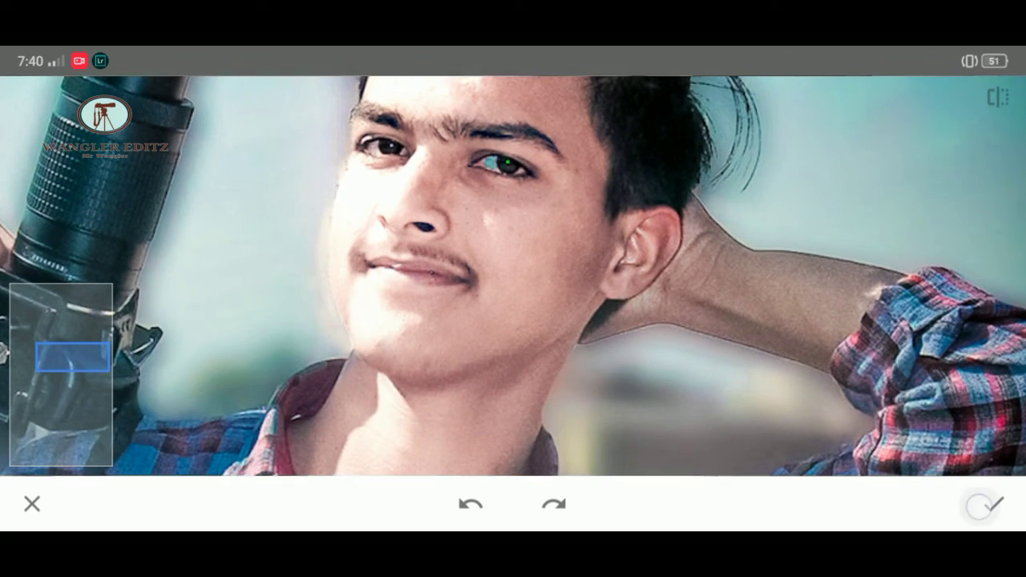
scroll(480, 304, "down", 3)
scroll(481, 304, "down", 2)
Step: Save the retouched portrait with DONE, starting the 'Saving photo...' export
scroll(485, 343, "up", 5)
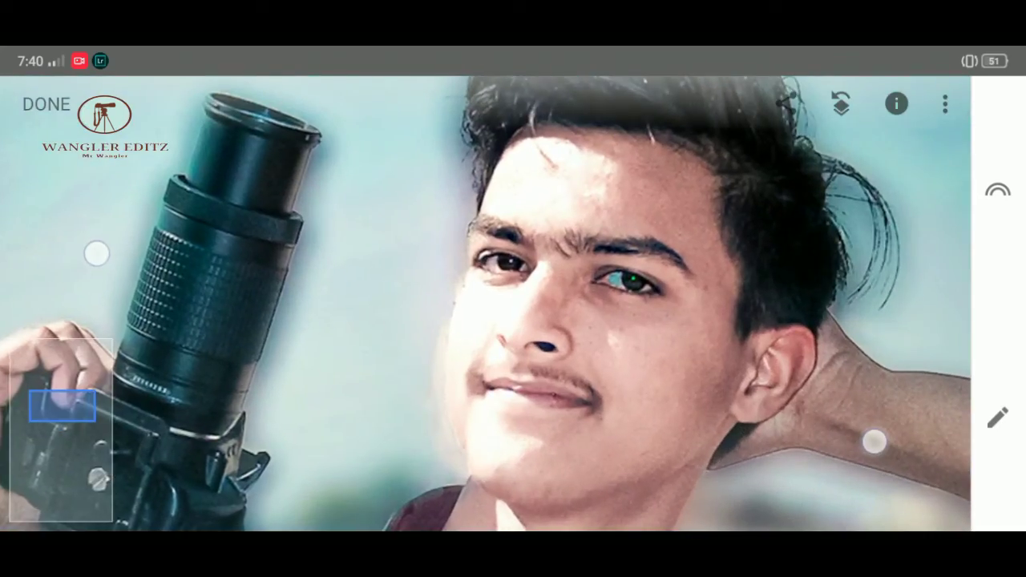
scroll(515, 303, "down", 5)
scroll(513, 319, "down", 3)
scroll(523, 351, "down", 2)
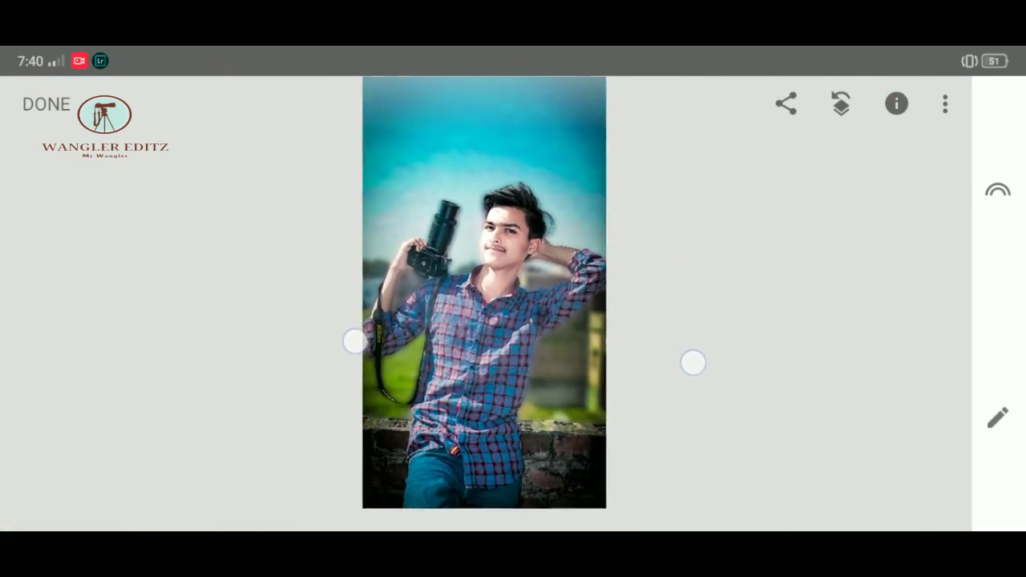
scroll(528, 359, "down", 1)
scroll(525, 321, "up", 3)
scroll(517, 290, "down", 2)
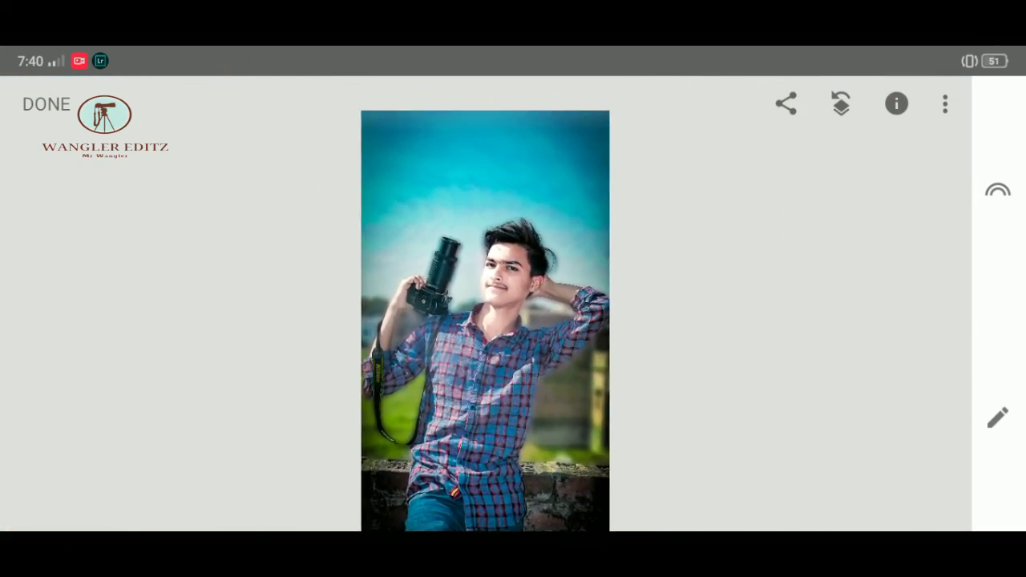
left_click(46, 104)
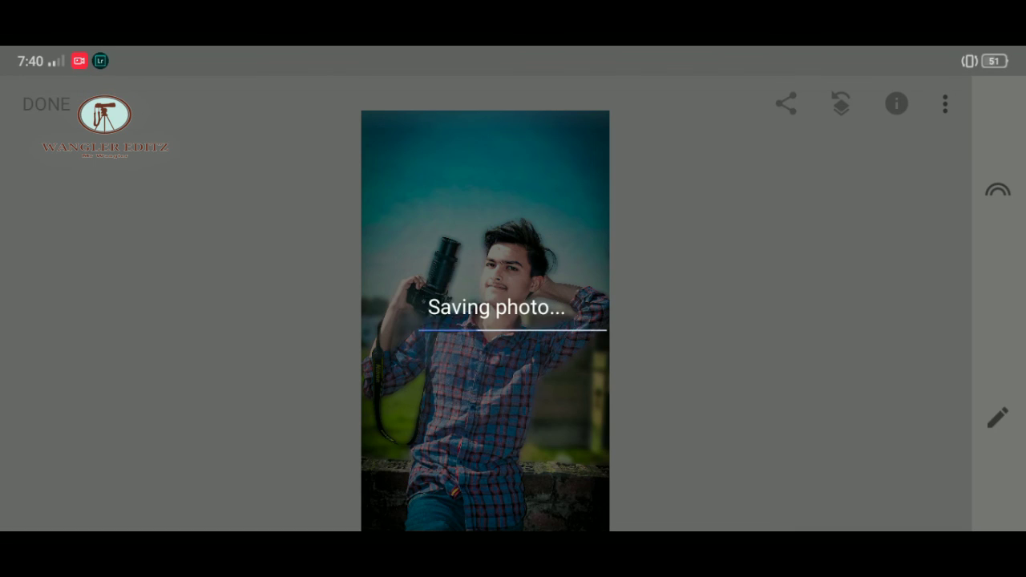